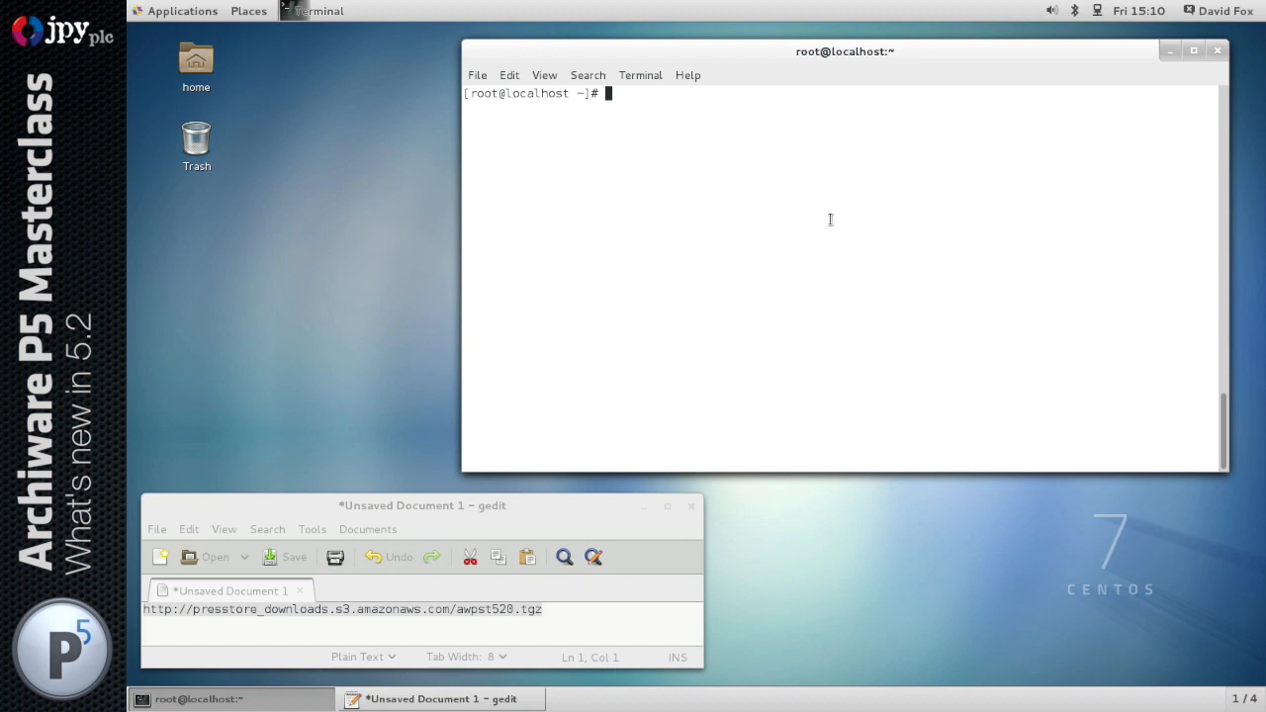
drag(1033, 496, 1191, 639)
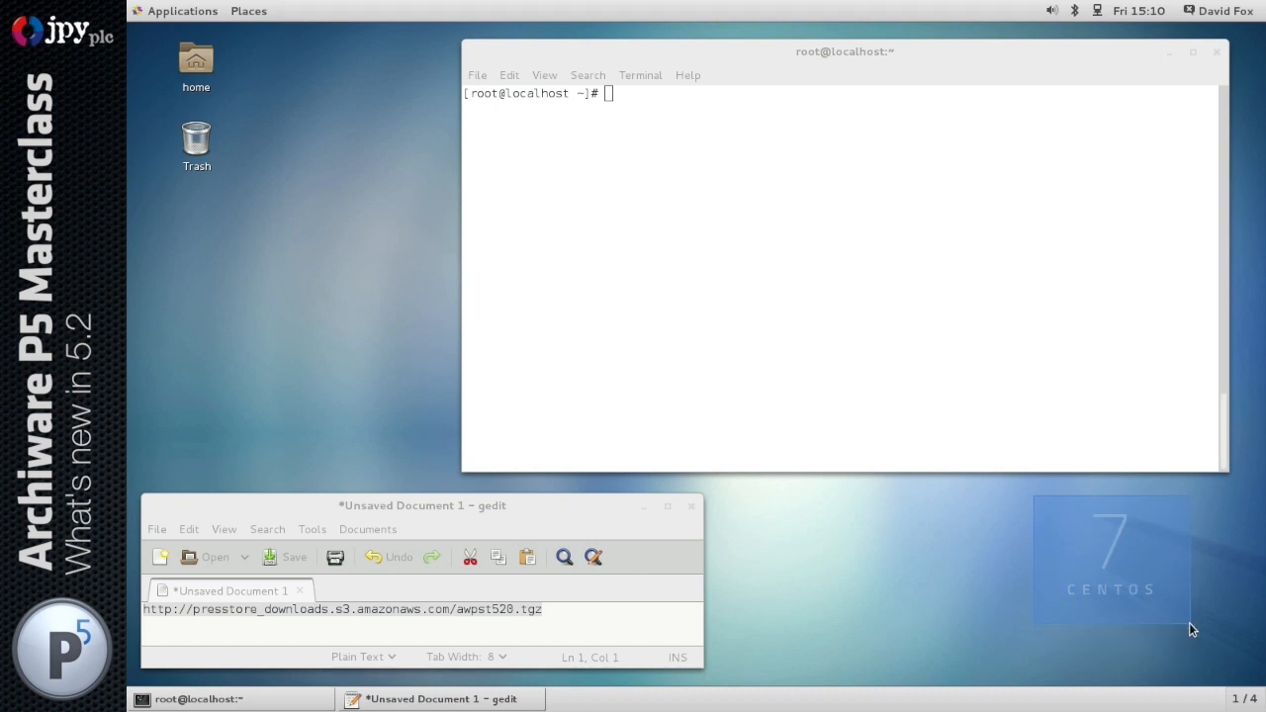
drag(1189, 623, 1189, 623)
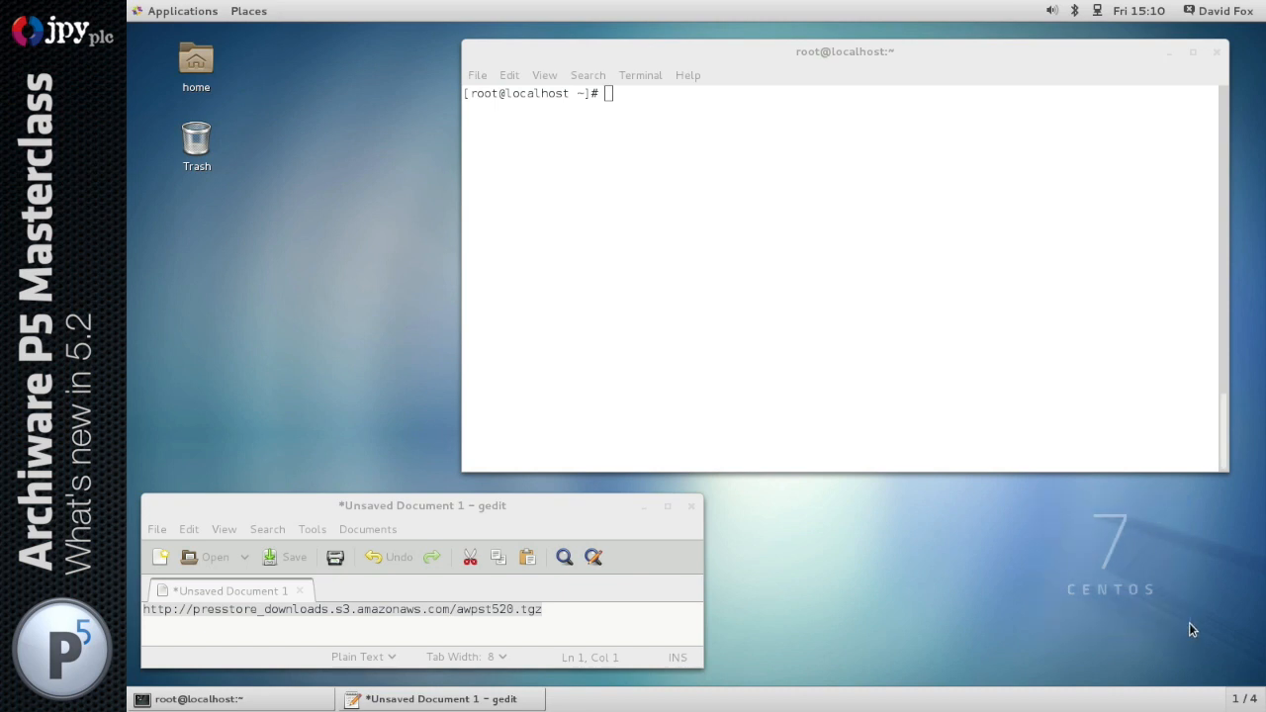
Create a directory named aw in /usr/local and make it the working directory
click(842, 245)
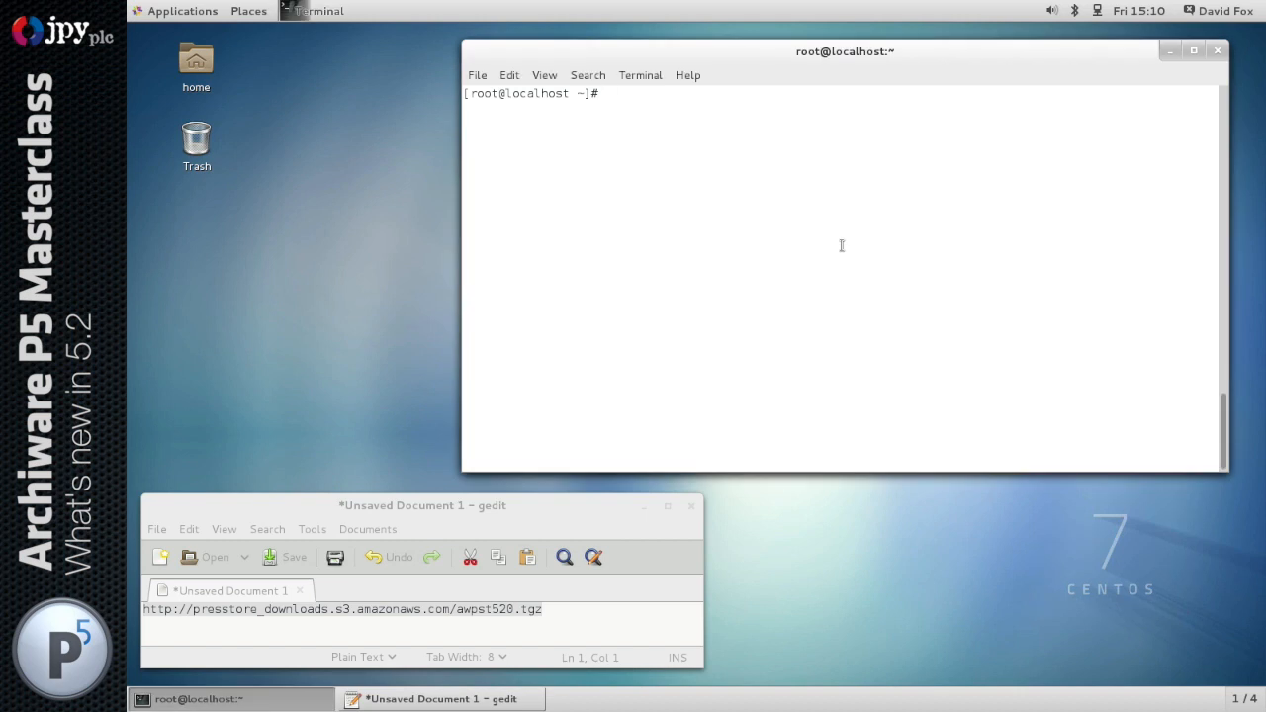
text(cd /usr/local)
key(Return)
text(mkdir aw)
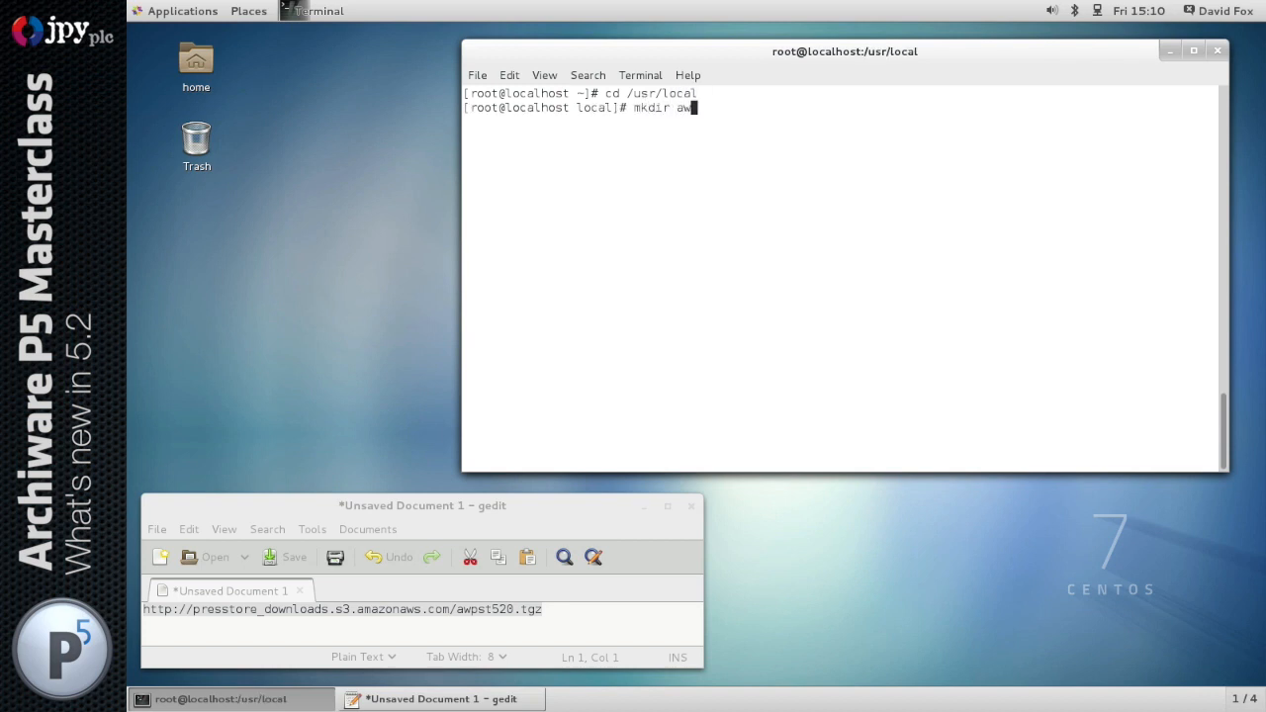
key(Return)
text(cd aw)
key(Return)
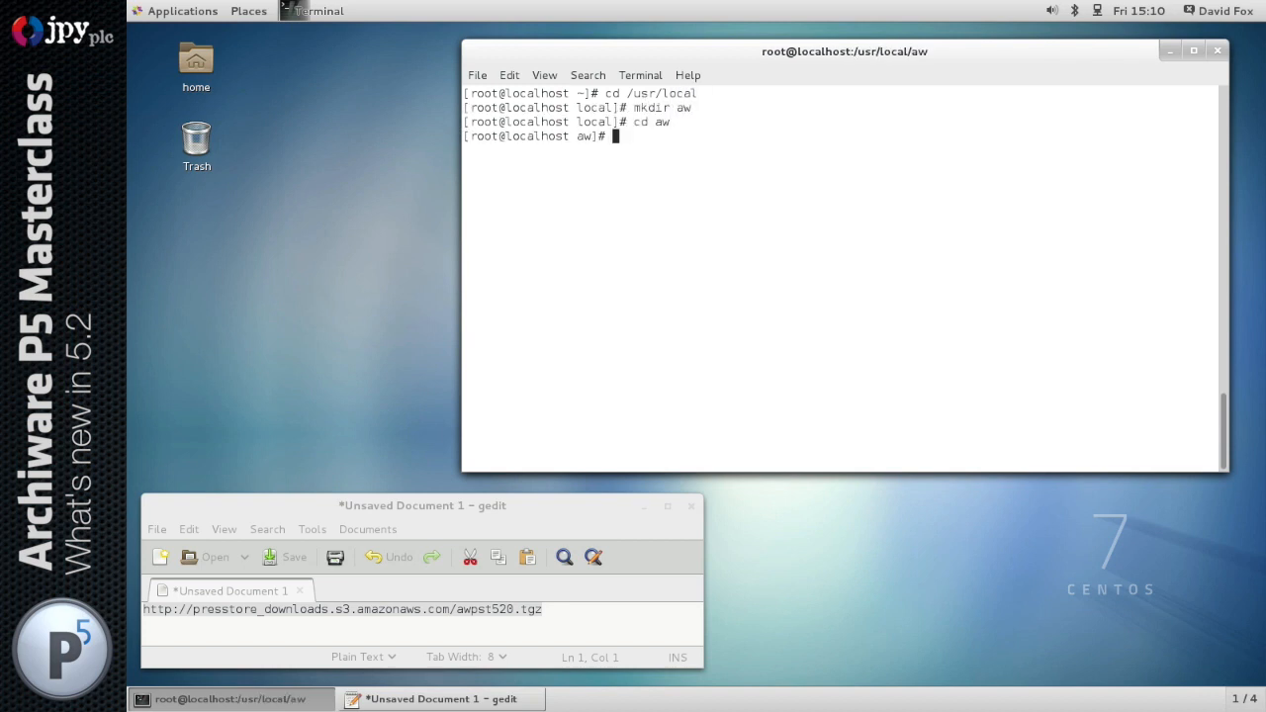
text(wget)
text(http://presstore_downloads.s3.amazonaws.com/awpst520.tgz)
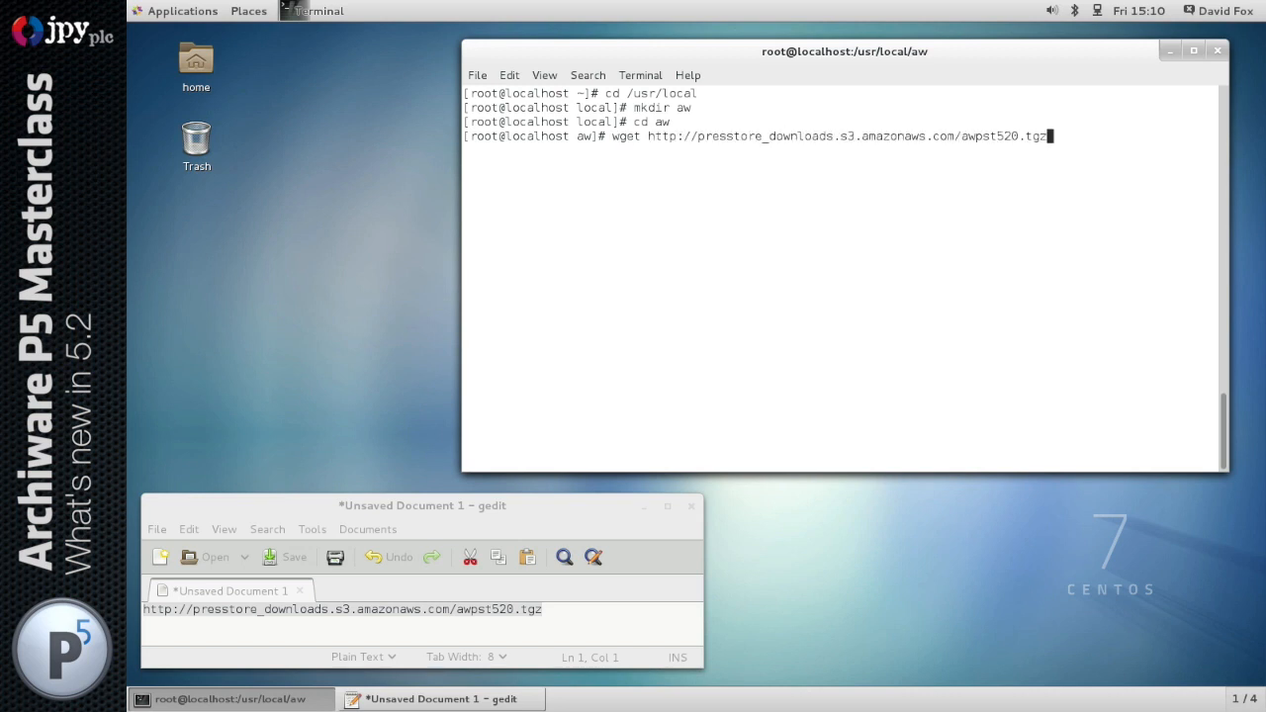
key(Return)
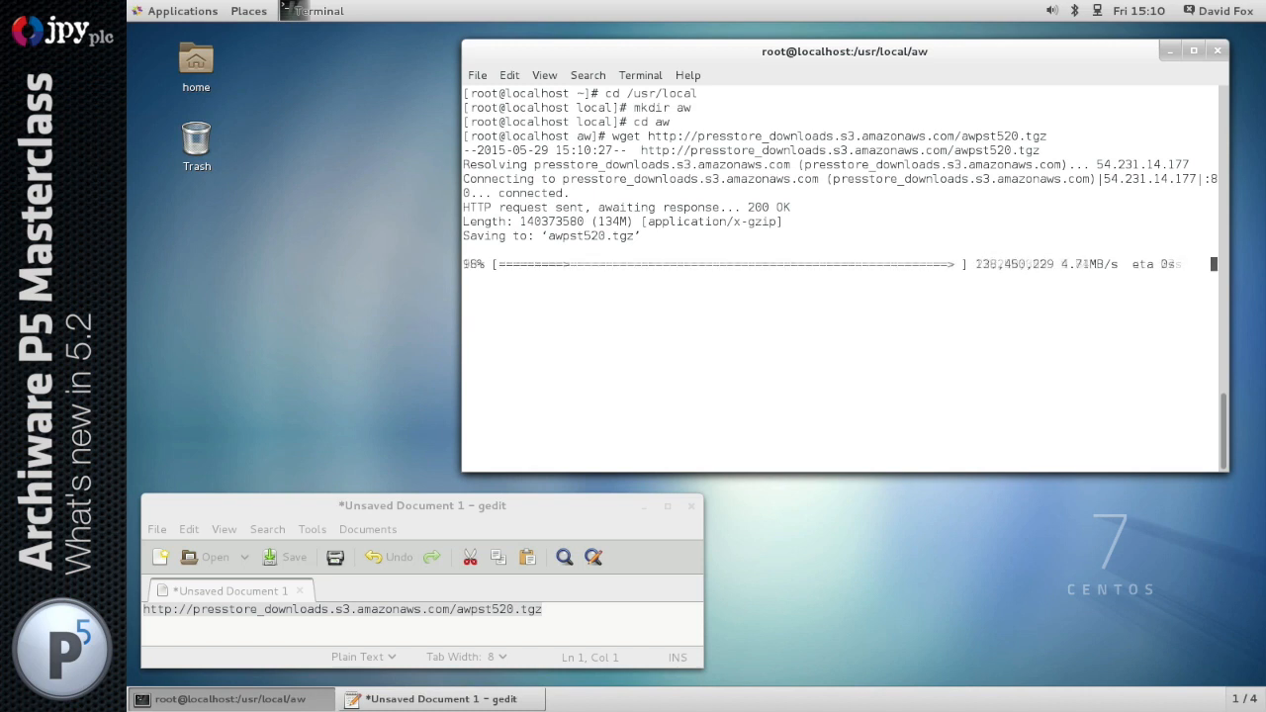
text(l)
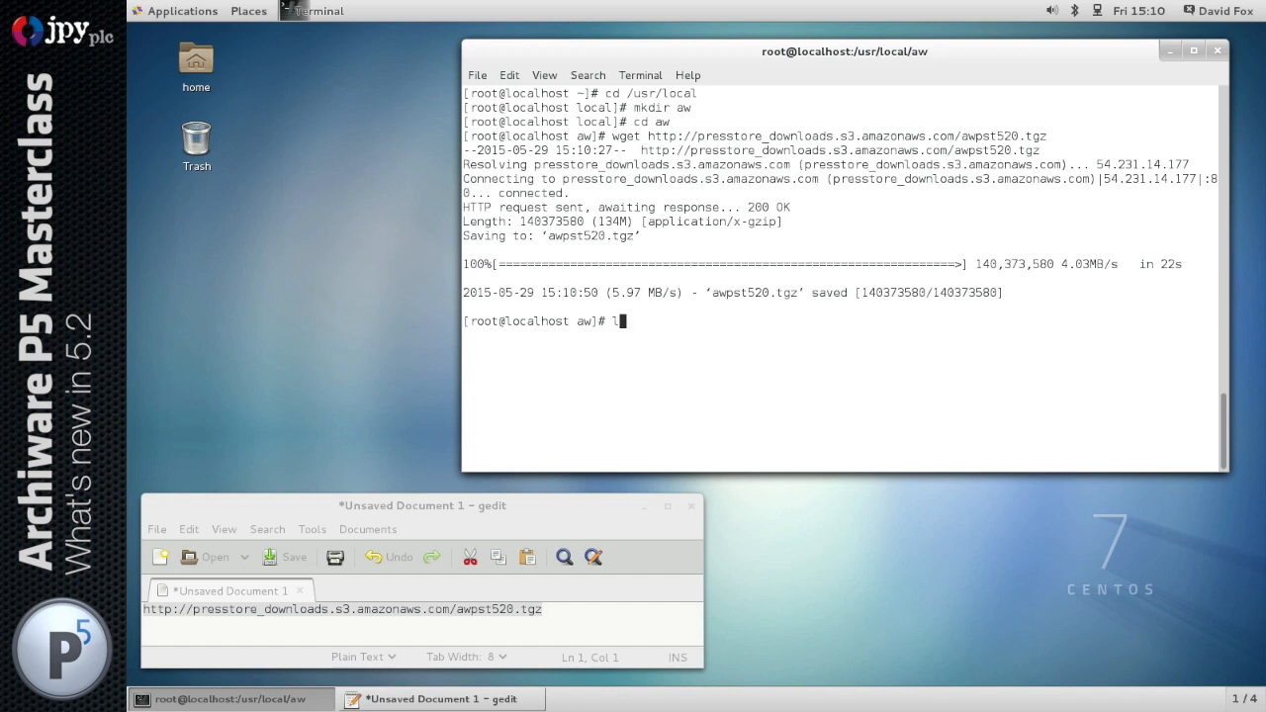
text(- -al)
key(Return)
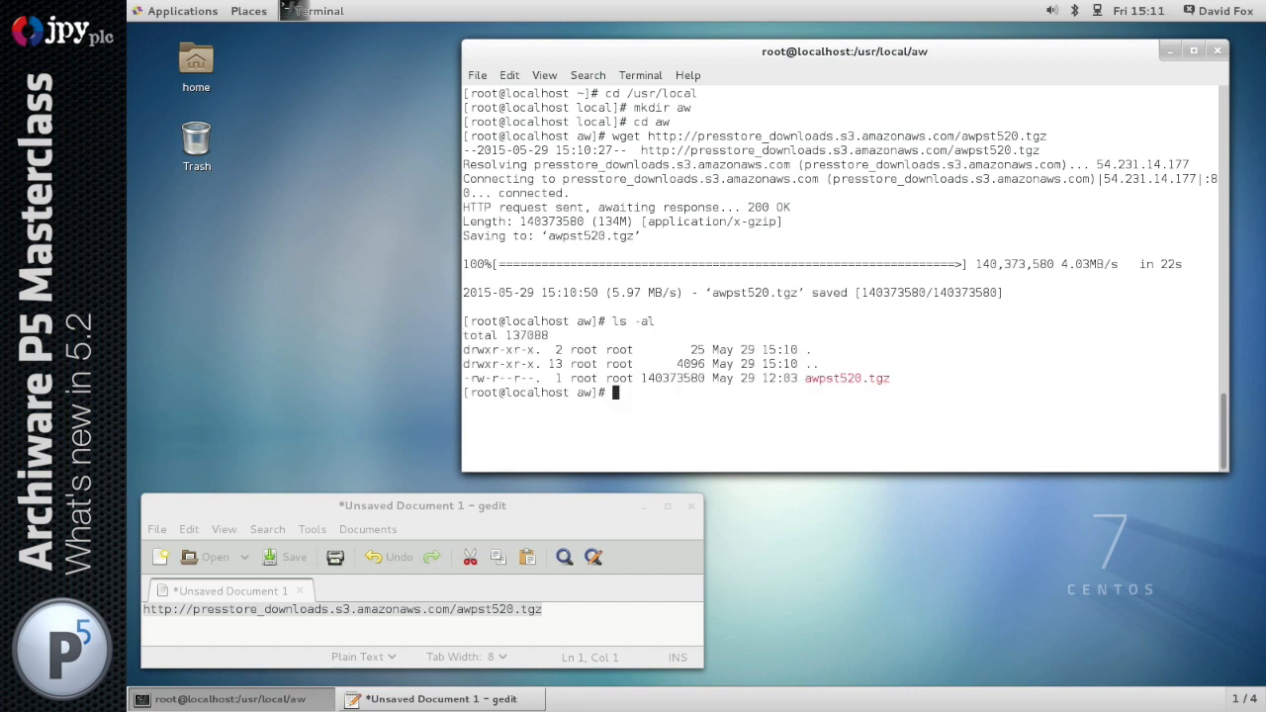
Extract awpst520.tgz with tar zxf and list the unpacked files with ls -al
text(tar zxf)
key(Tab)
key(Return)
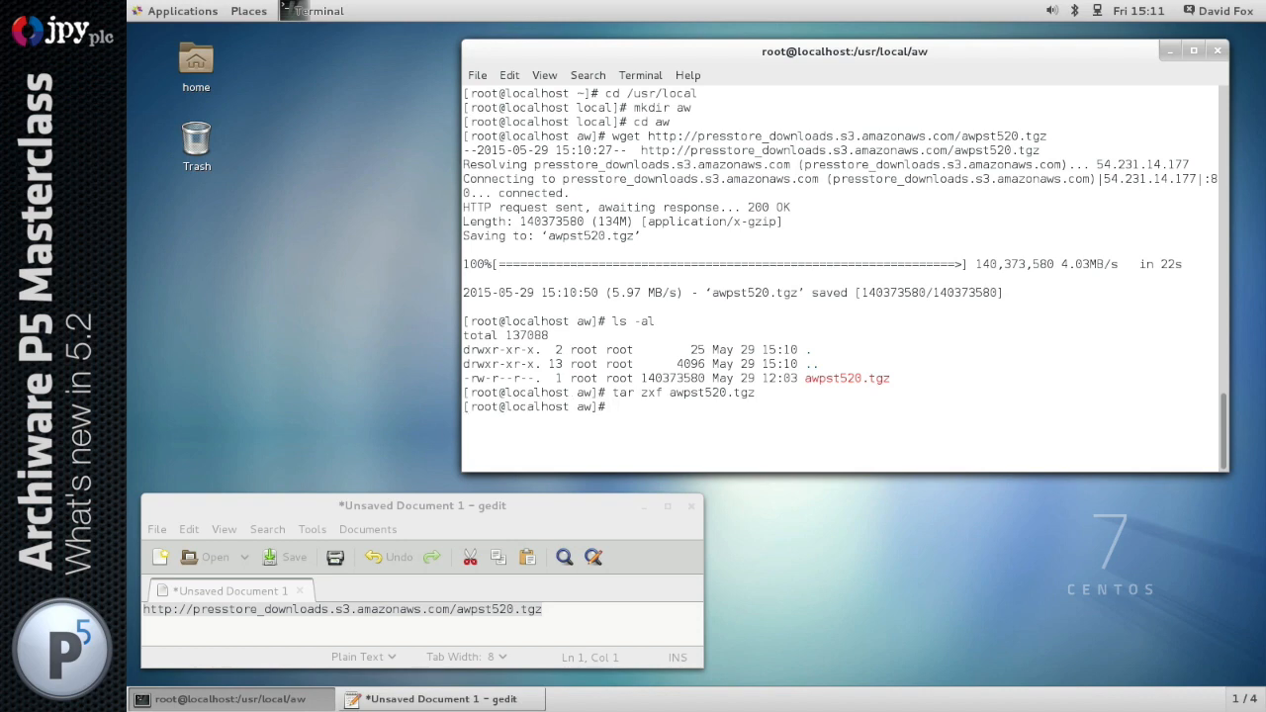
text(ls -al)
key(Return)
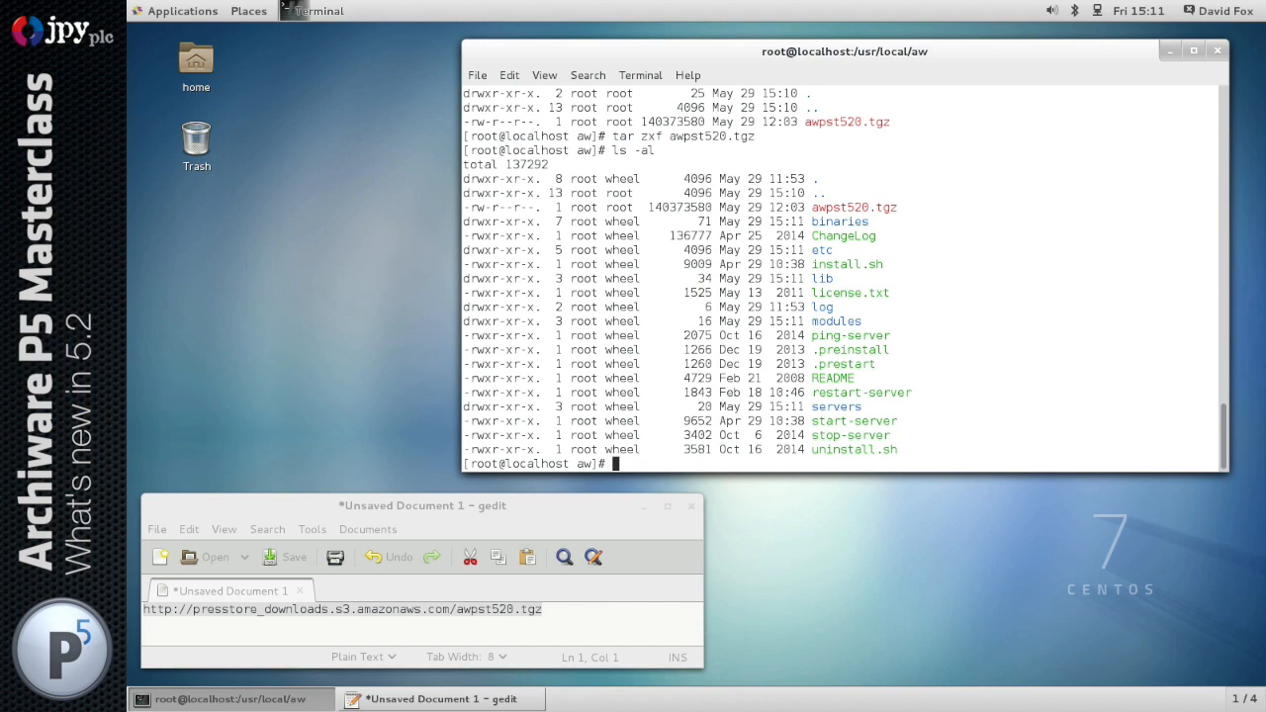
Run ./install.sh, install the application server with the default TCP port 8000, and quit the installation menu
text(./ins)
key(Tab)
key(Return)
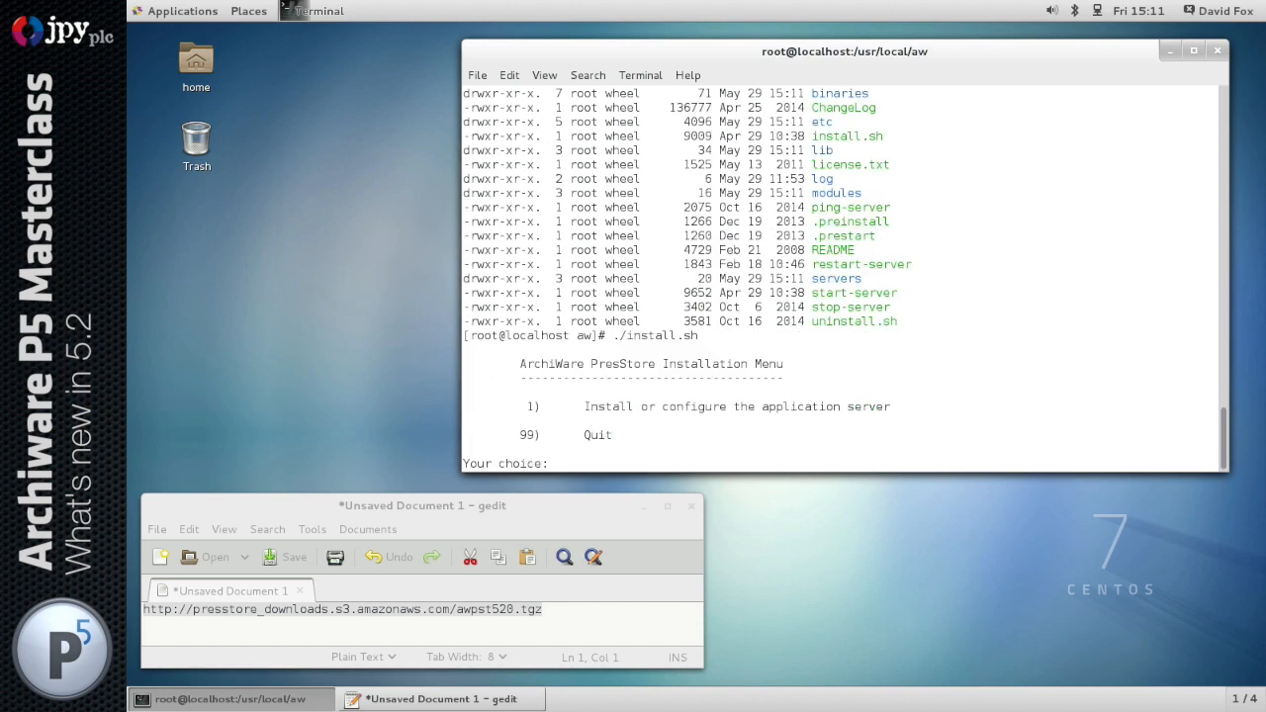
text(1)
key(Return)
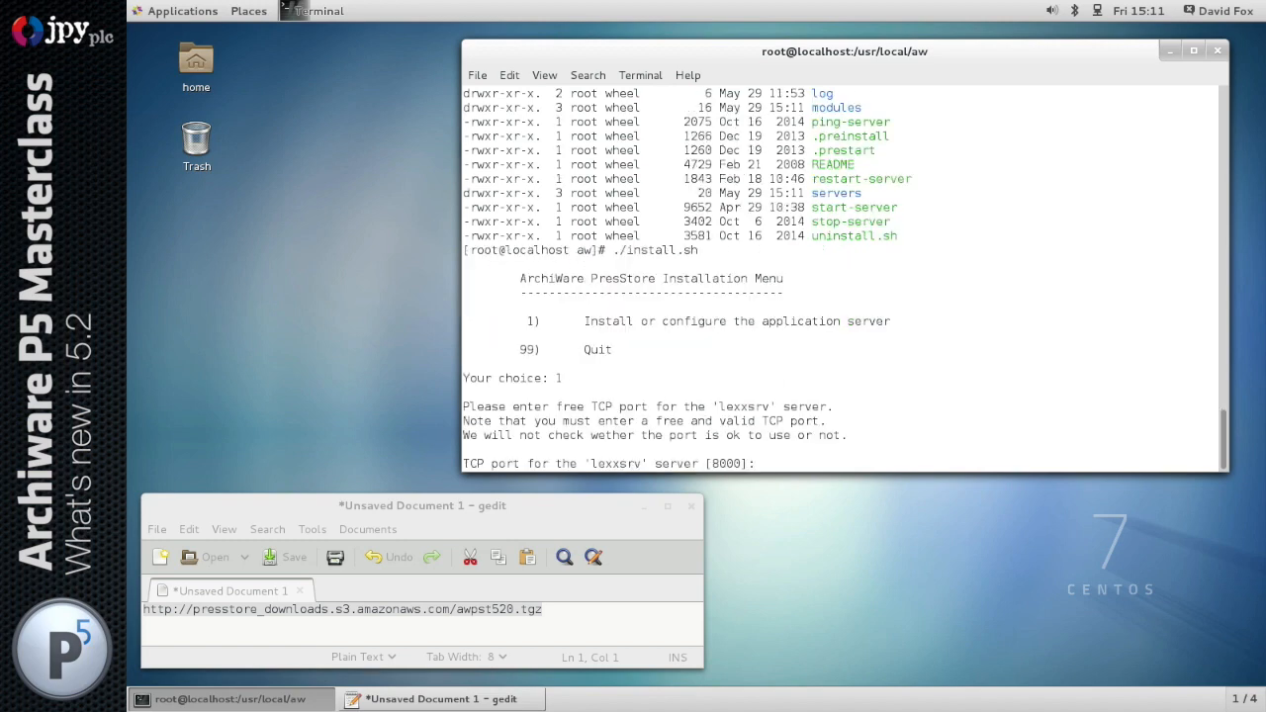
key(Return)
text(99)
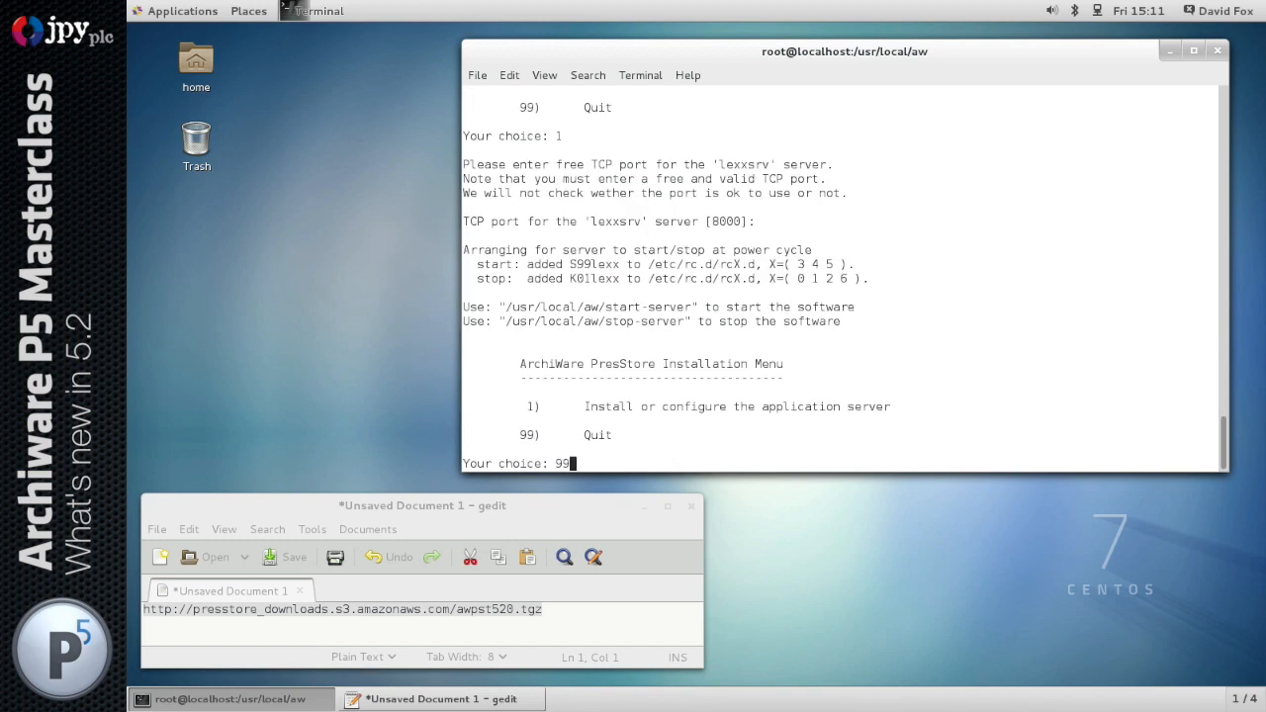
key(Return)
Launch the application server with ./start-server and highlight the start and stop script lines in the installer output
text(./start-server)
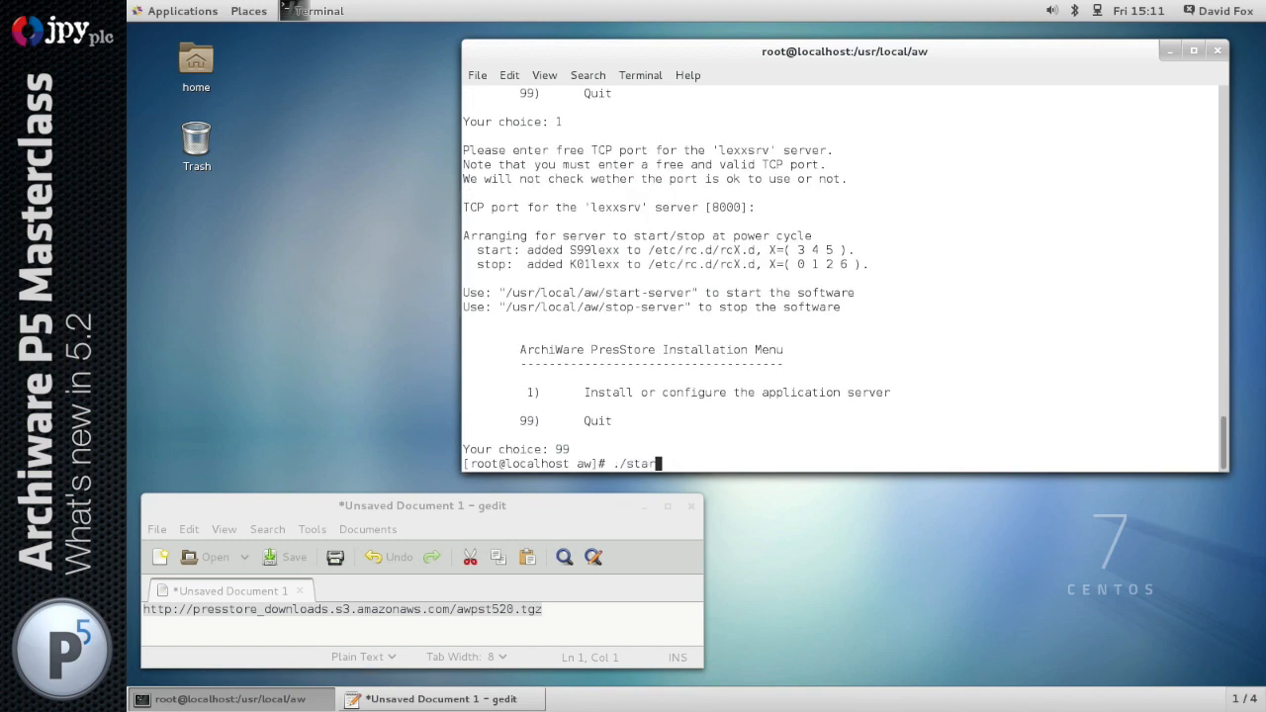
key(Return)
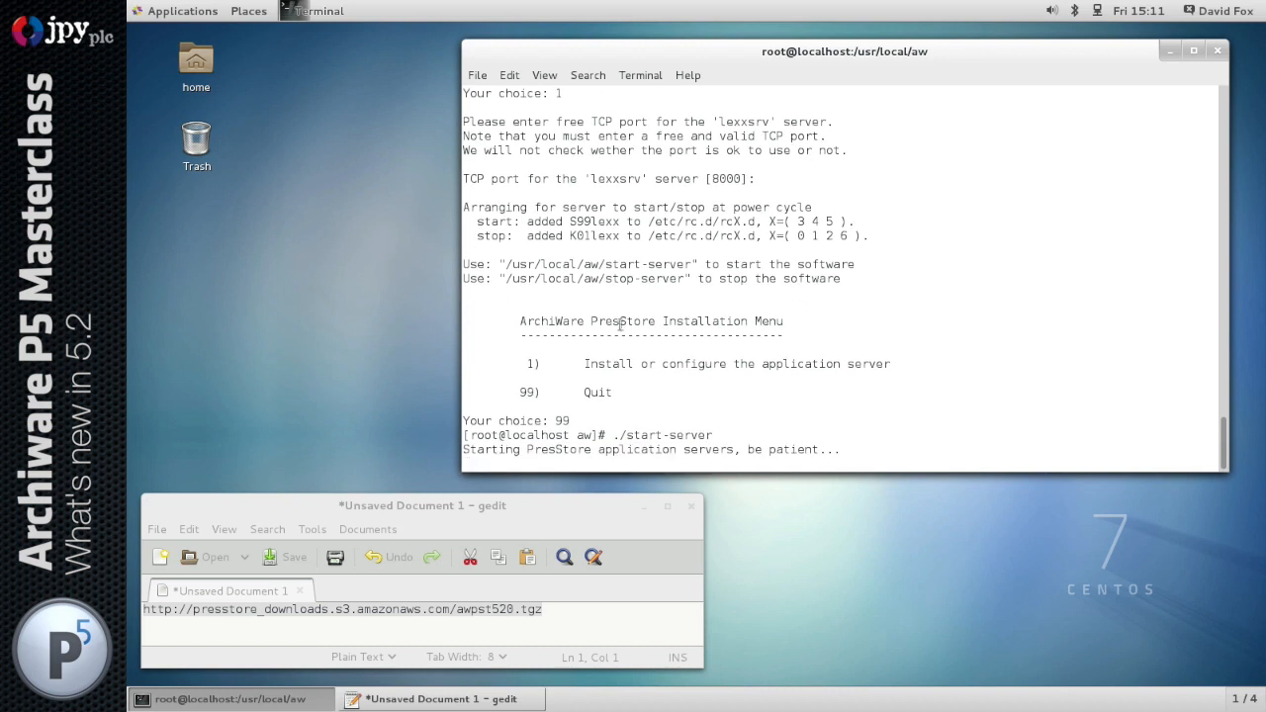
drag(465, 221, 463, 244)
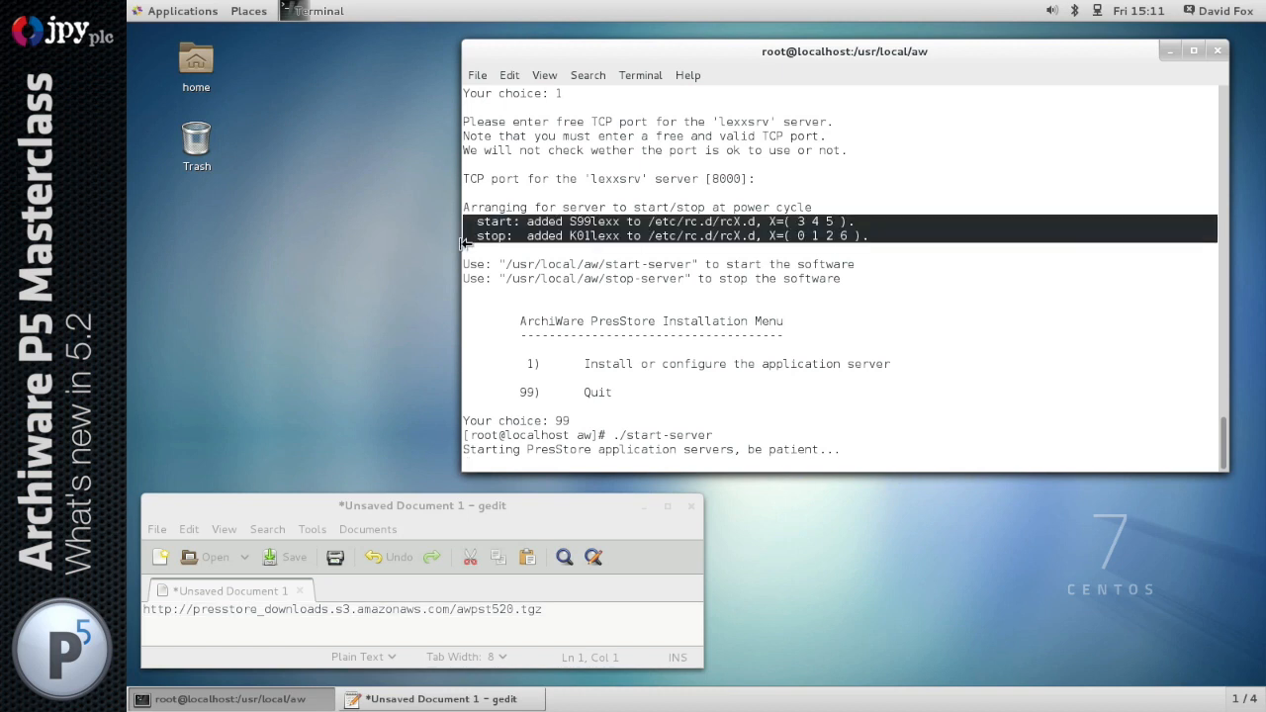
click(611, 356)
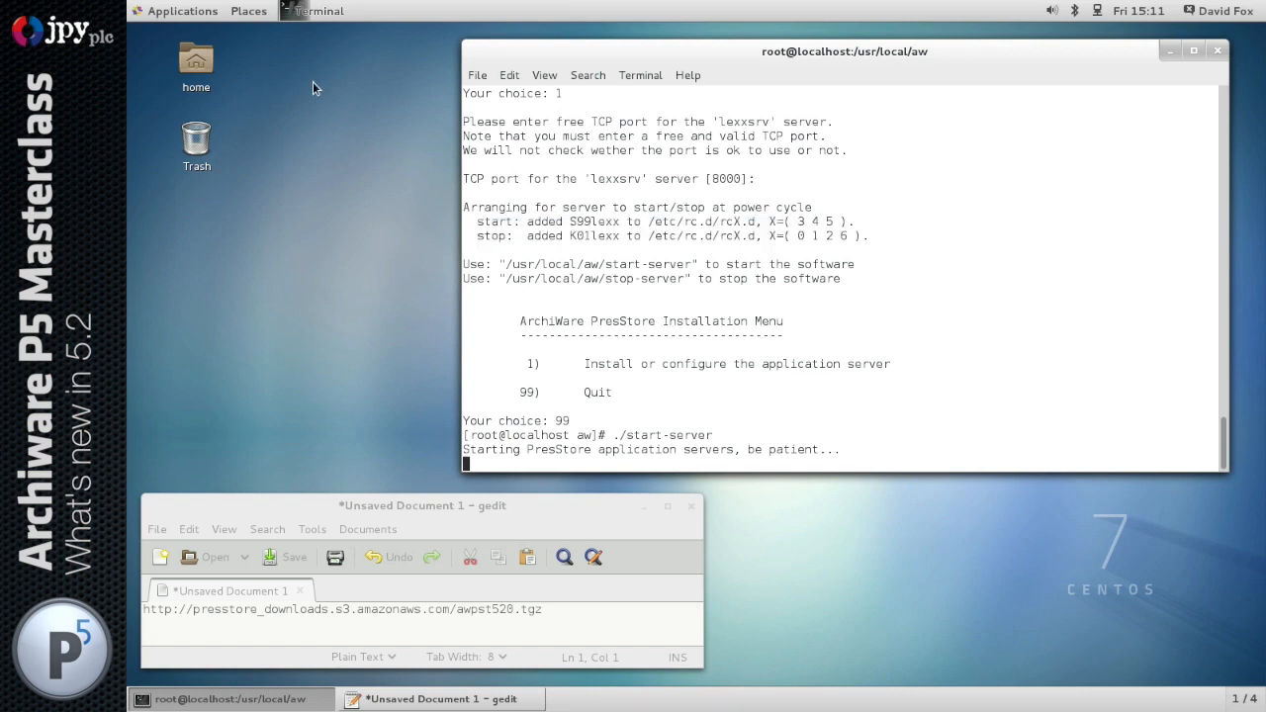
Switch to Firefox and load the Archiware P5 login page at localhost:8000
click(183, 11)
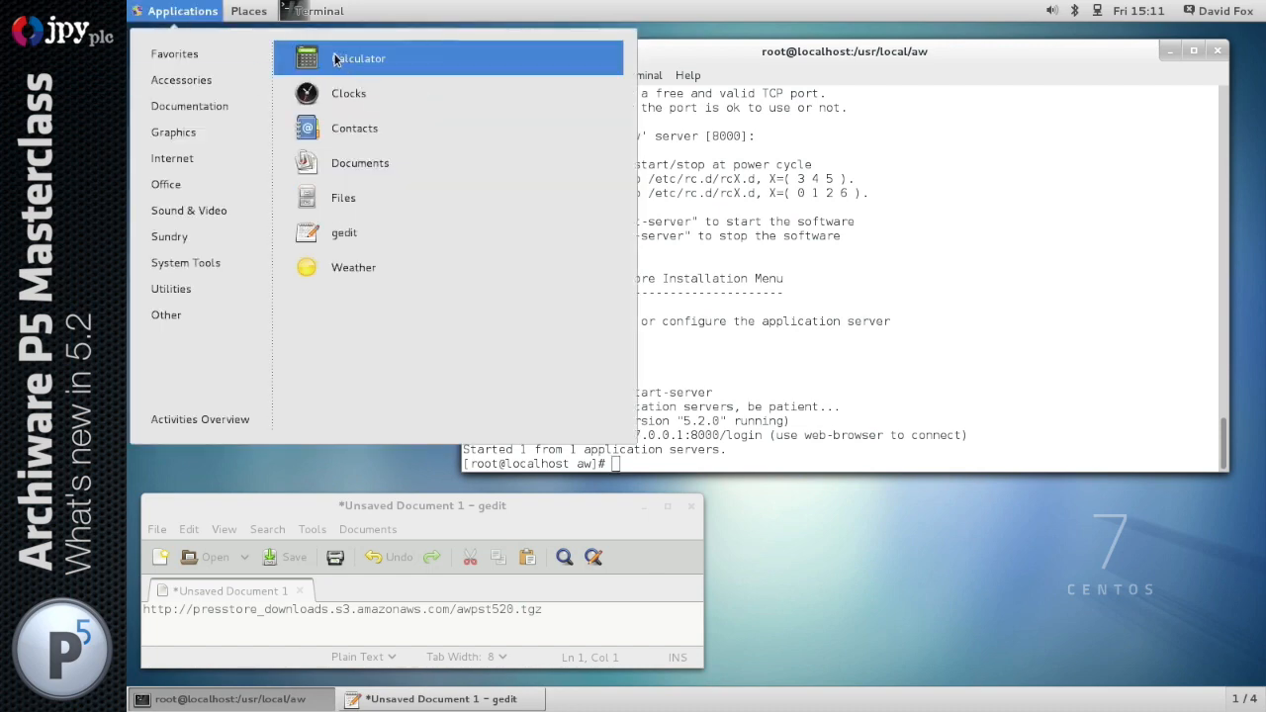
click(358, 64)
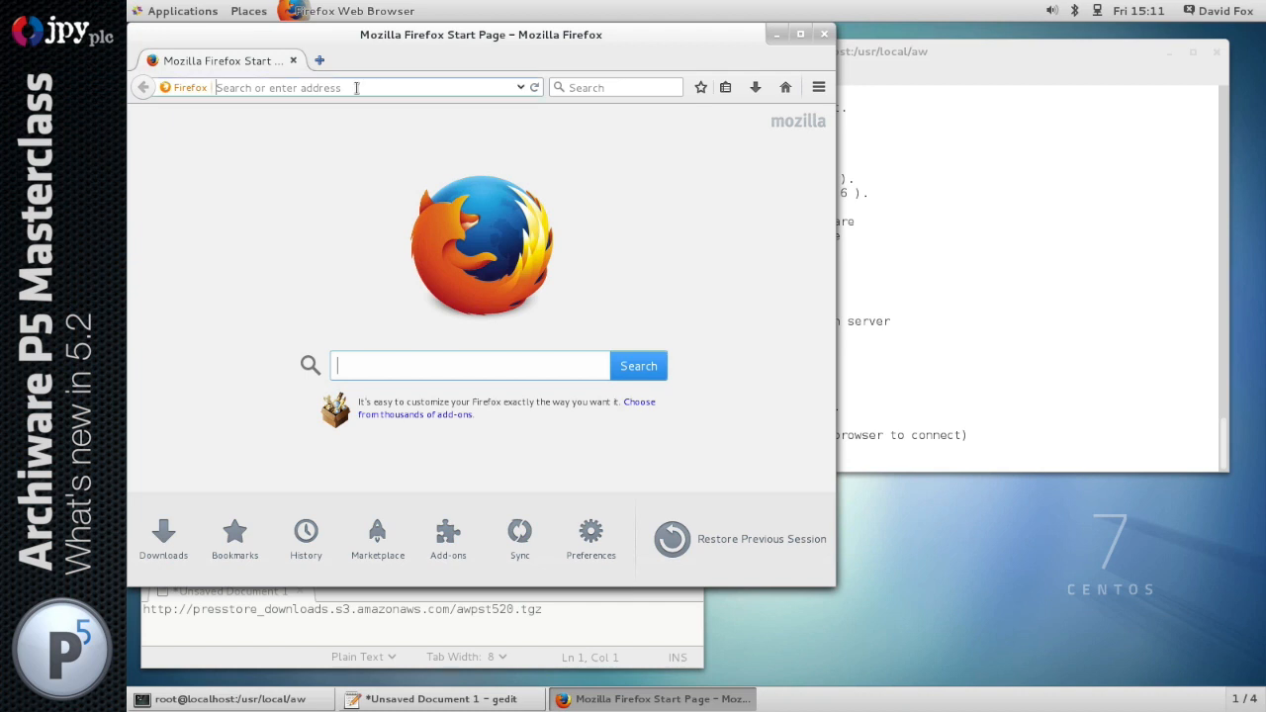
click(356, 87)
text(localhost/)
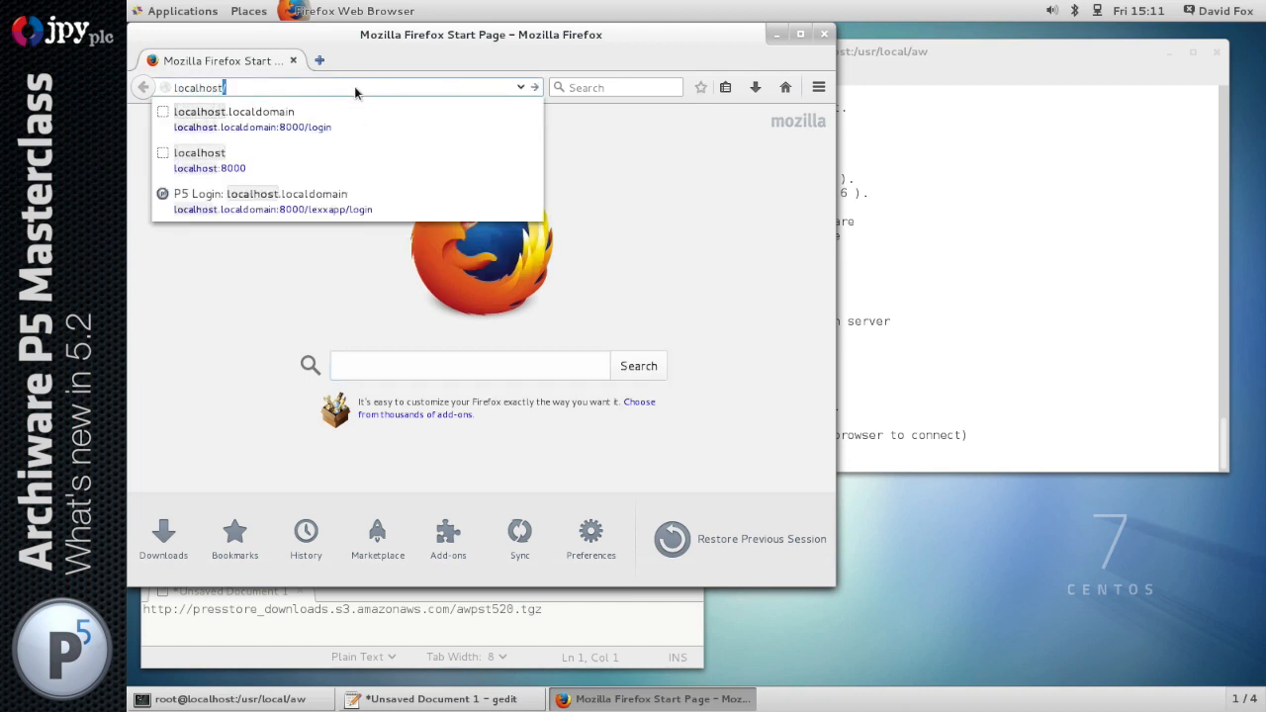
key(BackSpace)
text(:8000)
key(Return)
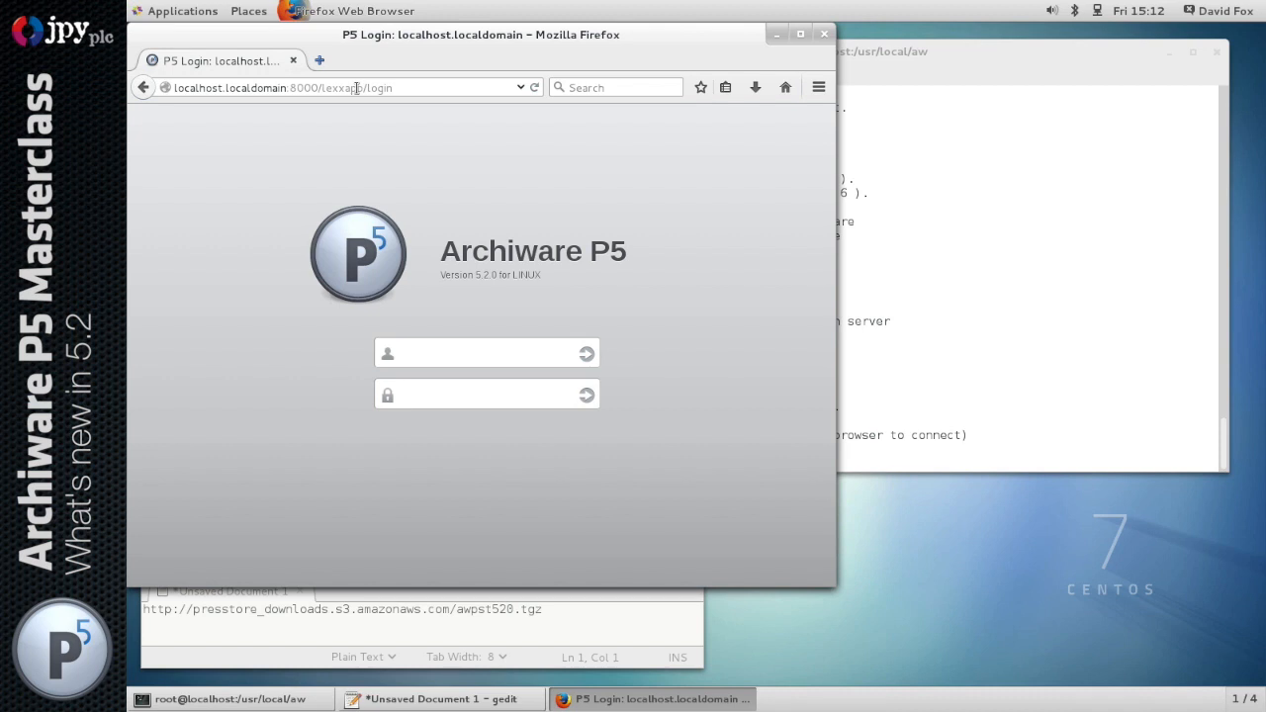
click(1025, 303)
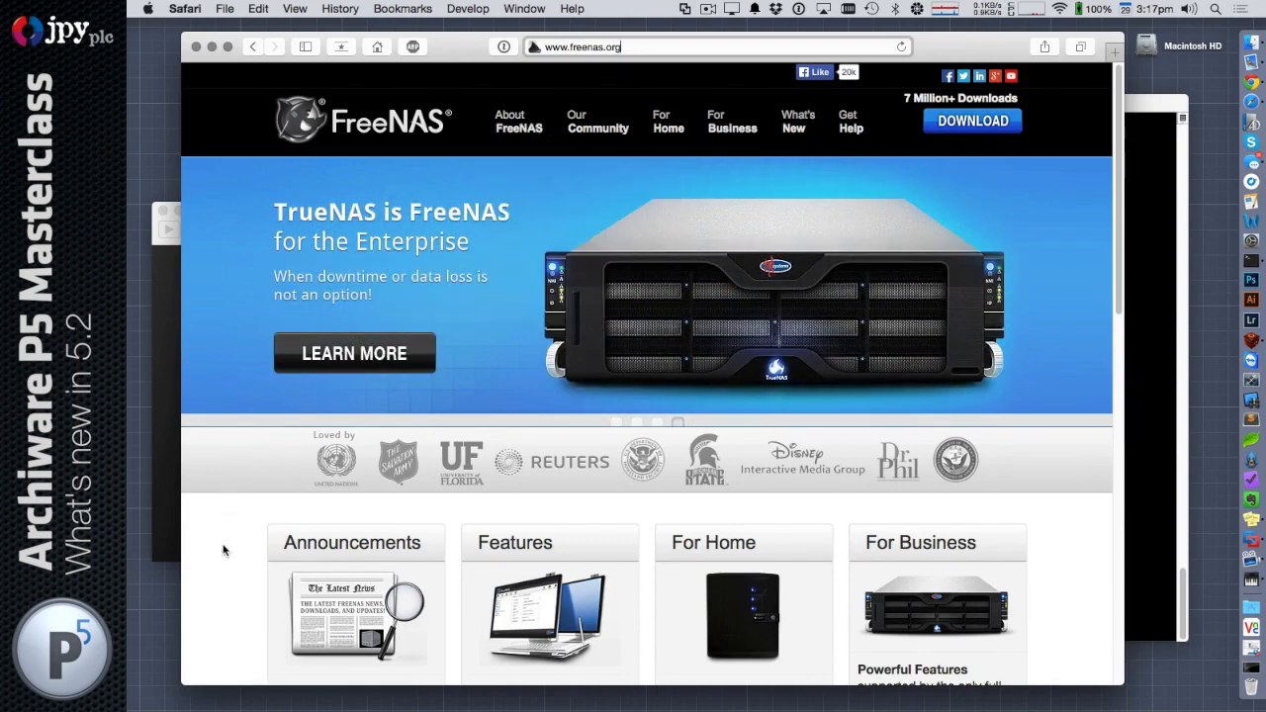
In Safari, open the FreeNAS features page and highlight the first ZFS paragraph under Data Protection
scroll(224, 550, down, 9)
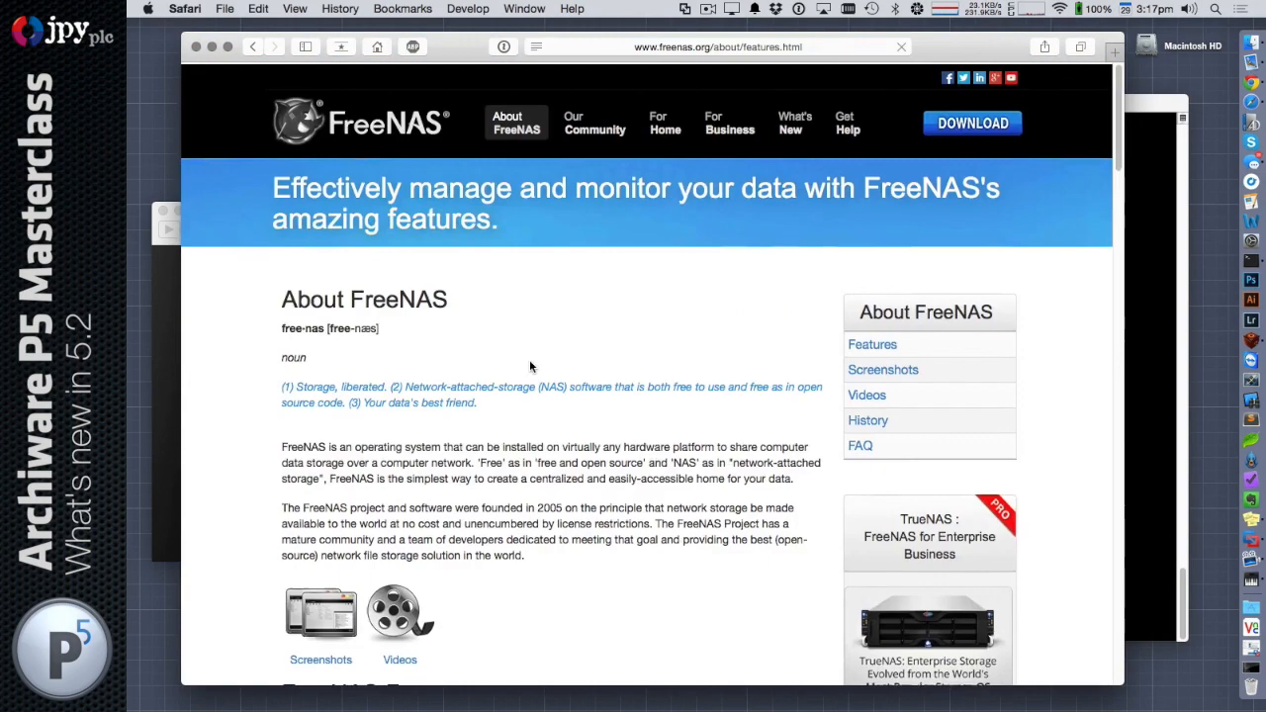
scroll(531, 366, down, 9)
scroll(531, 366, down, 9)
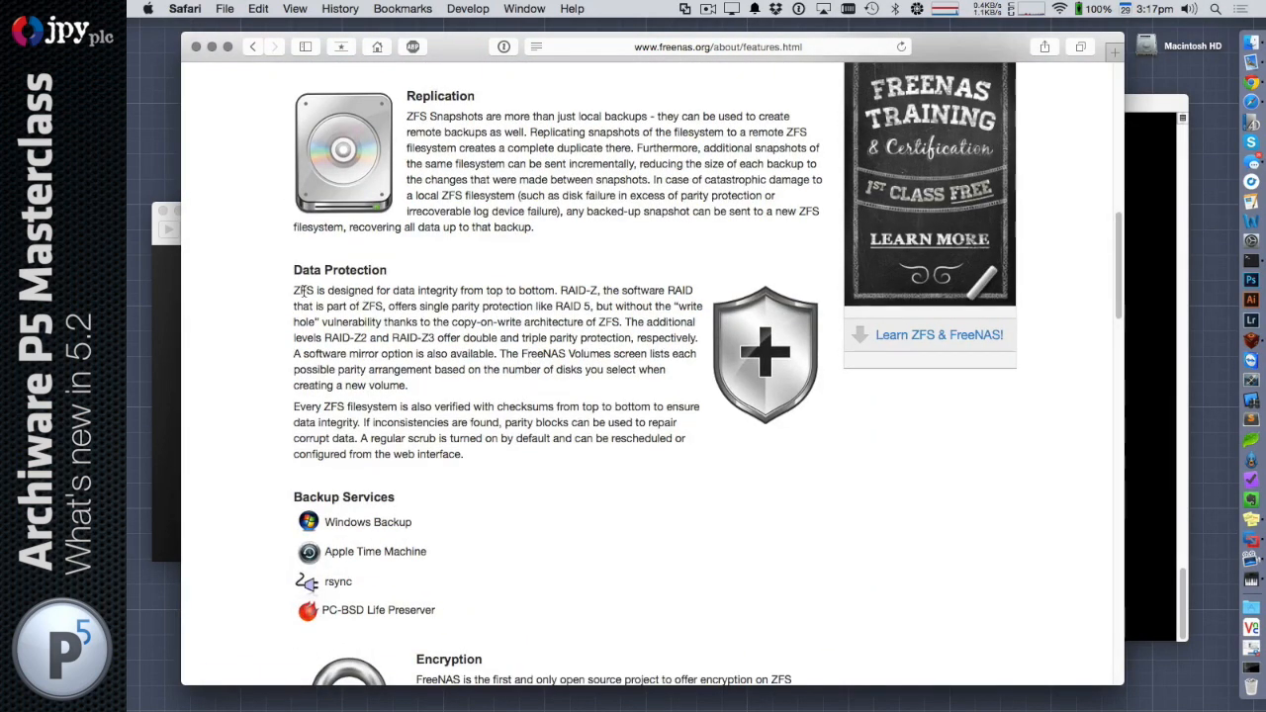
triple_click(307, 289)
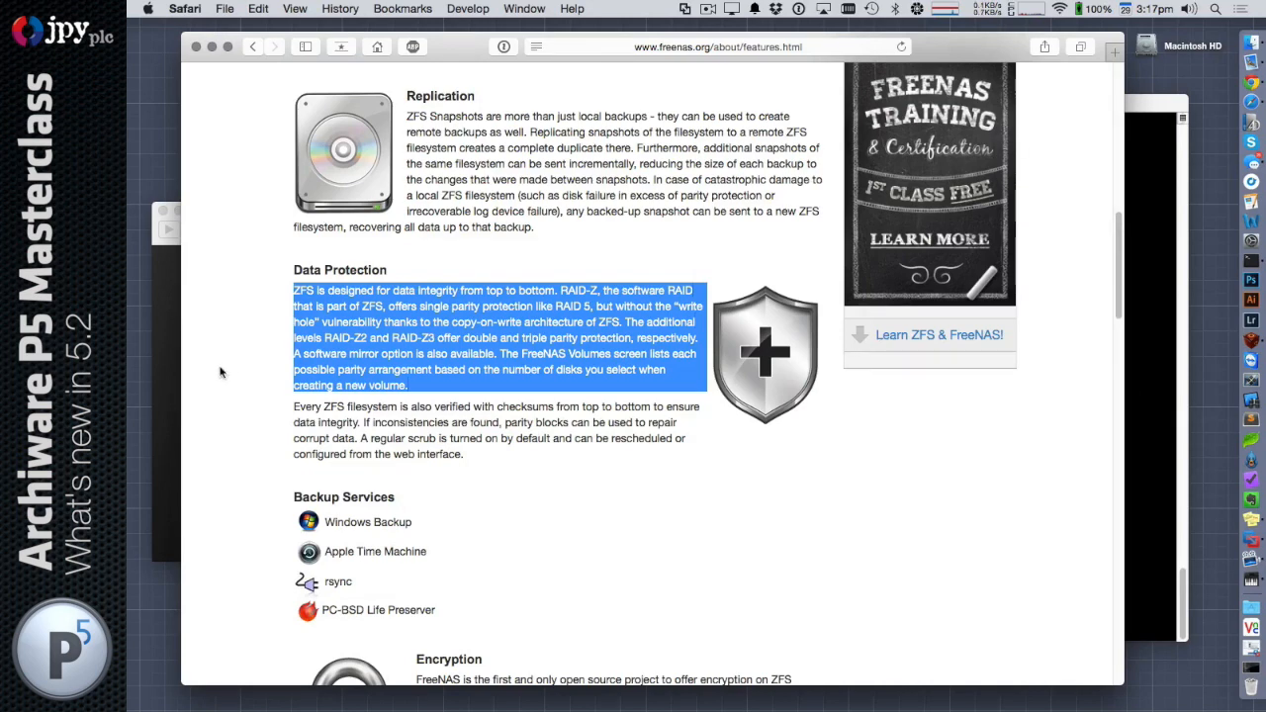
Switch to VMware Fusion, start the FreeBSD 64-bit virtual machine, and boot FreeNAS (default) with Normal Bootup
click(167, 360)
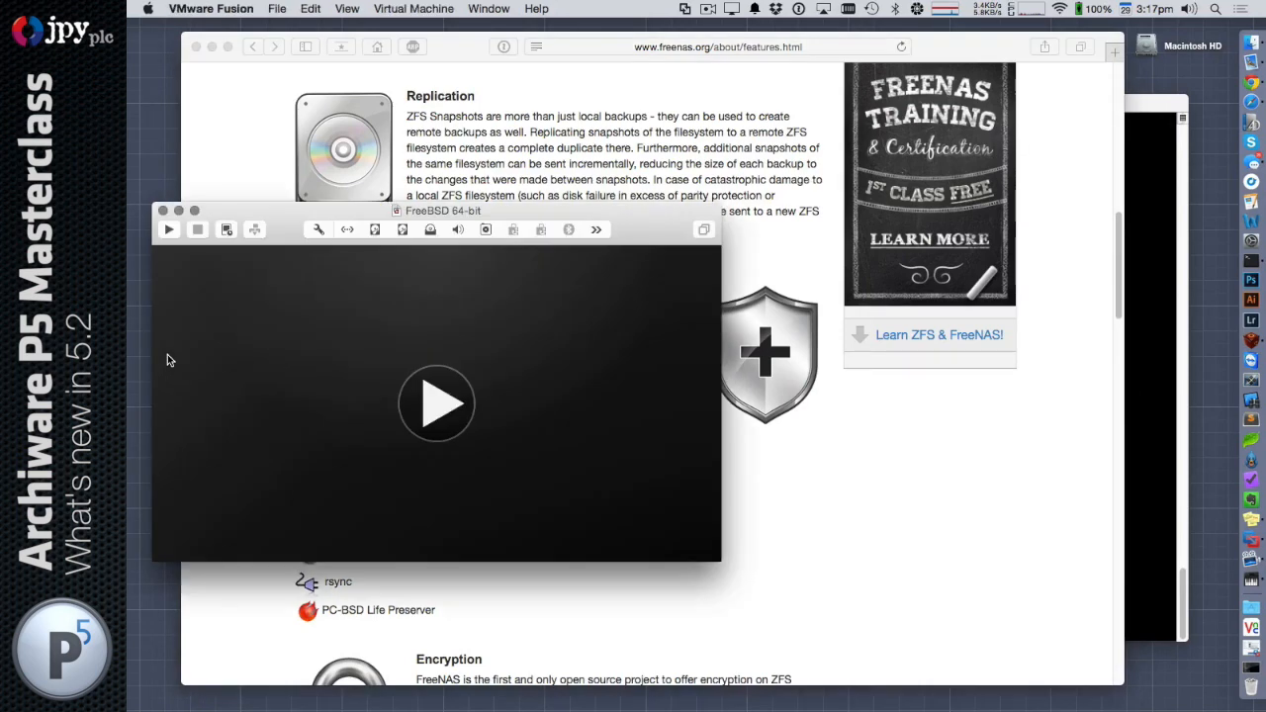
click(432, 406)
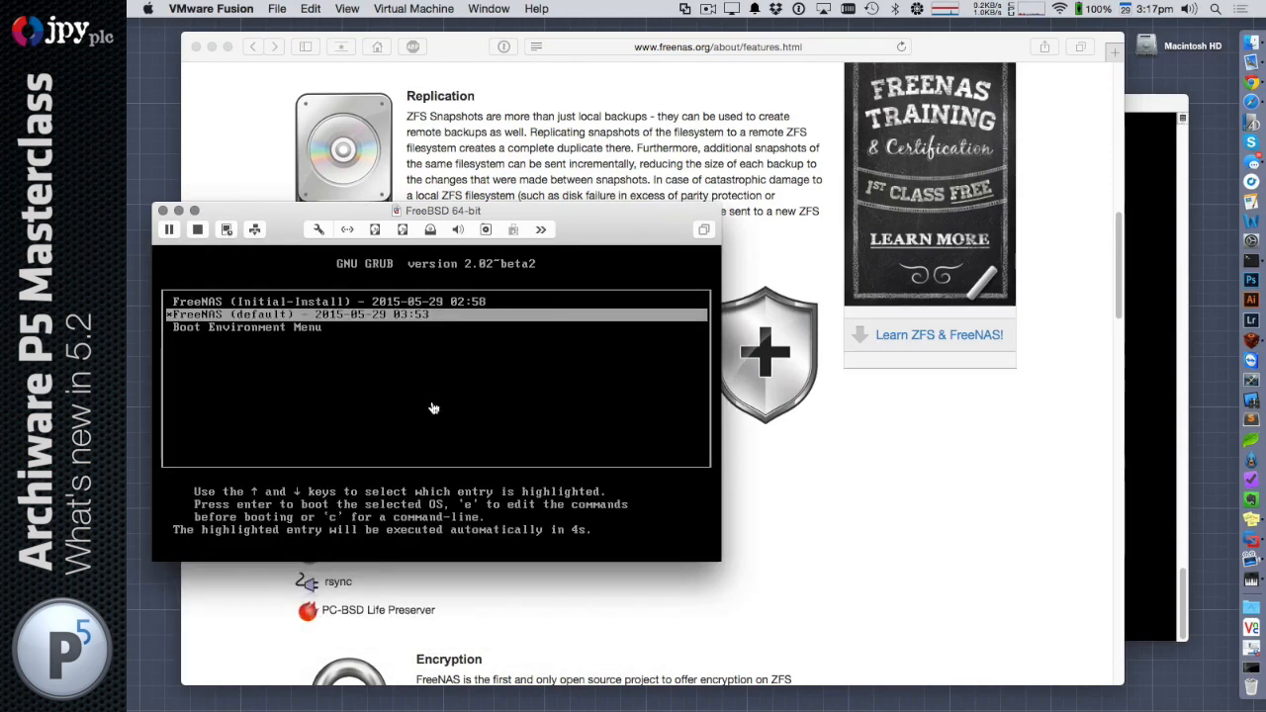
click(432, 407)
key(Return)
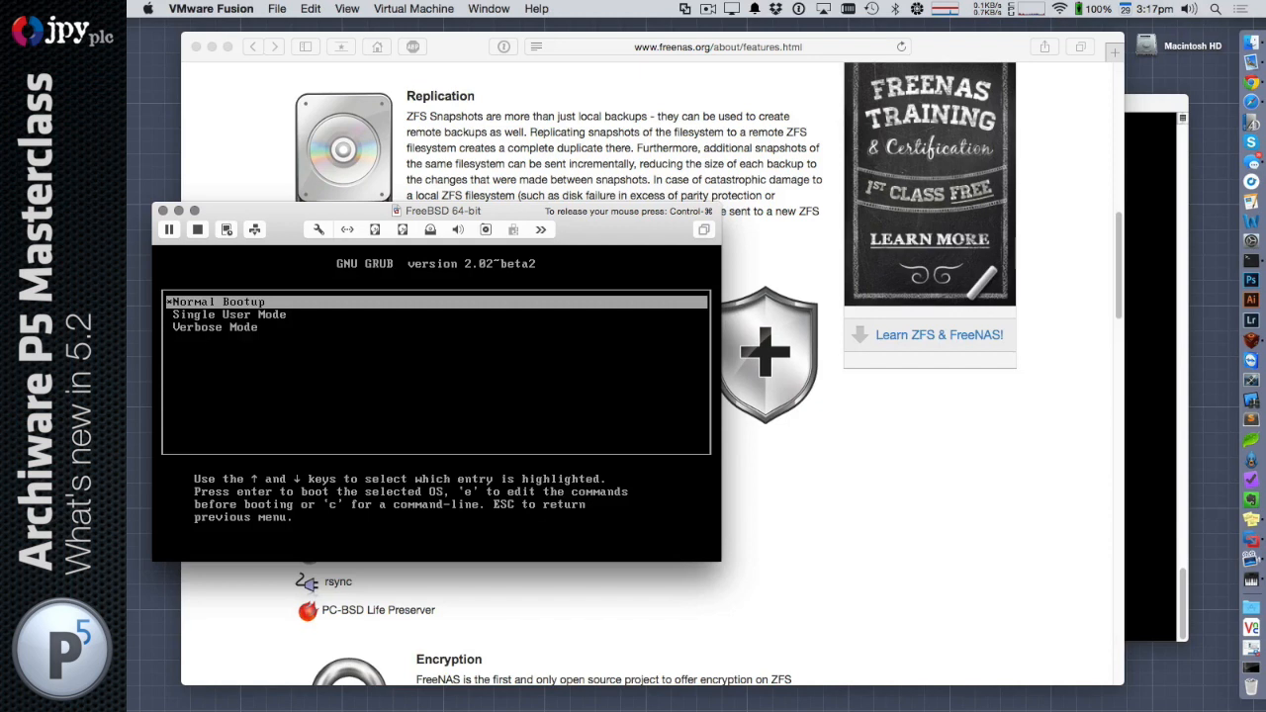
key(Return)
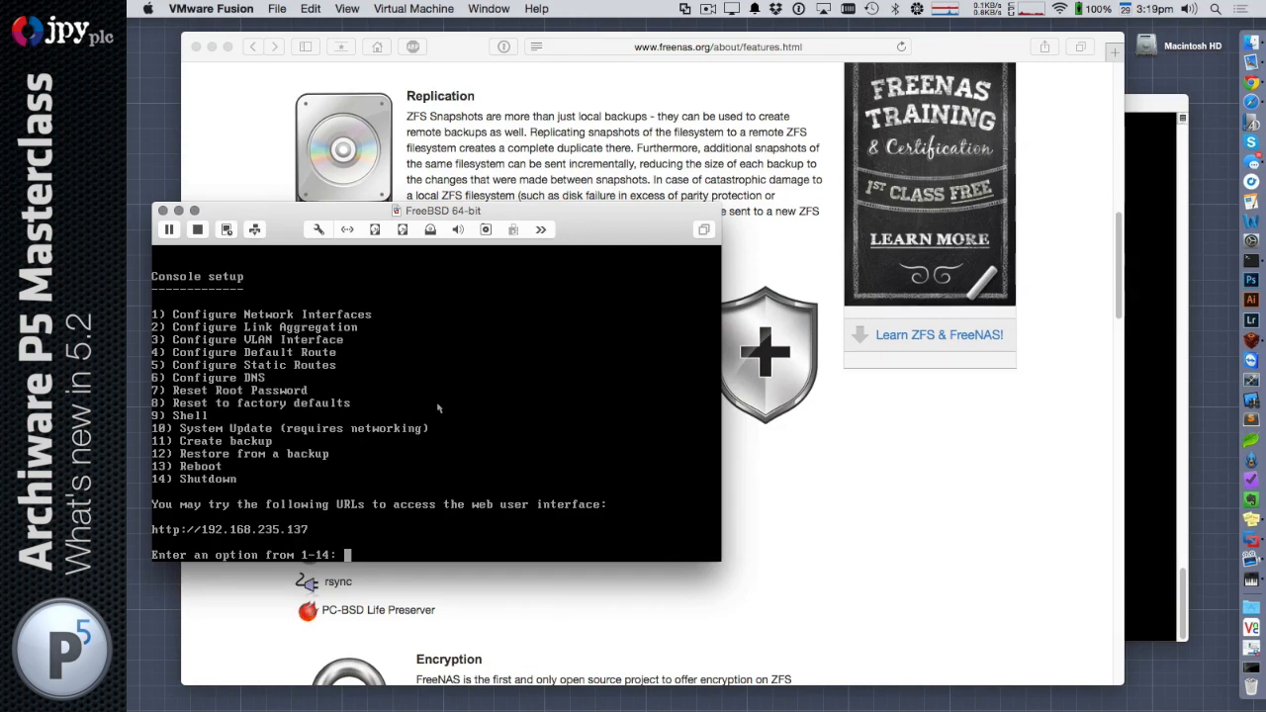
Release the pointer from the virtual machine and open 192.168.235.137 in Safari
key(ctrl+super)
click(243, 105)
key(super+l)
text(192.168.)
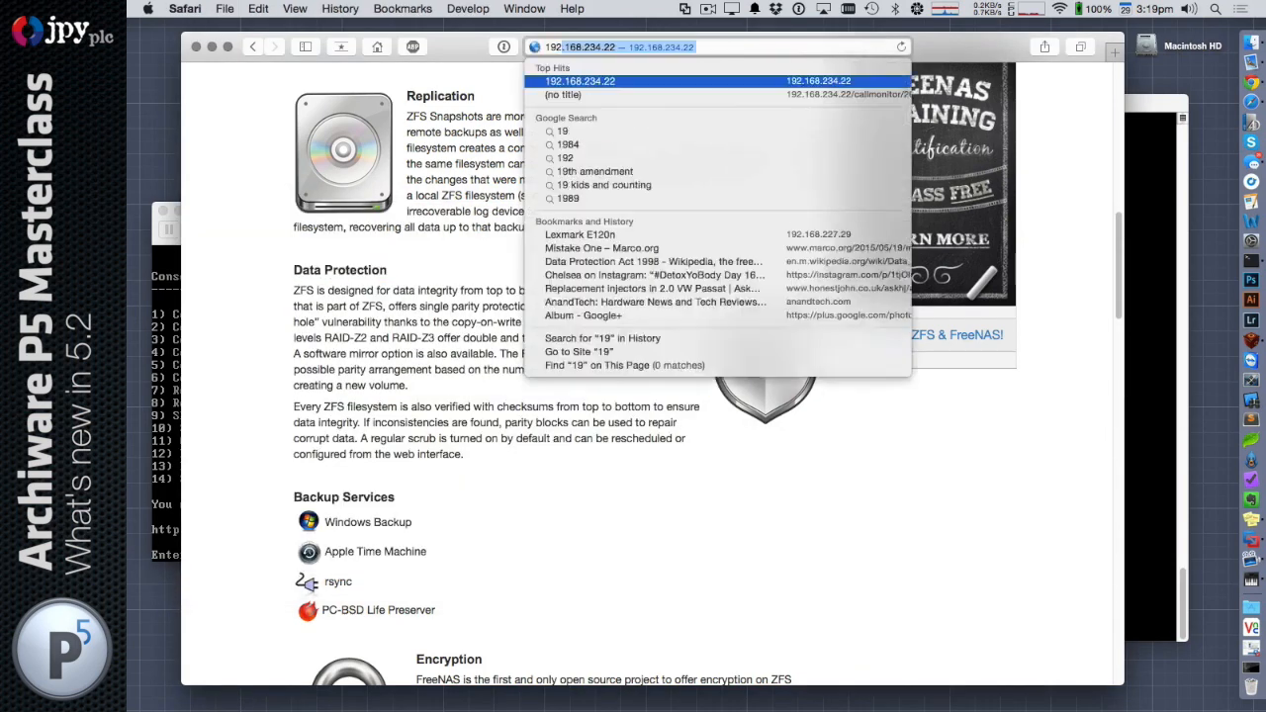
text(235.1)
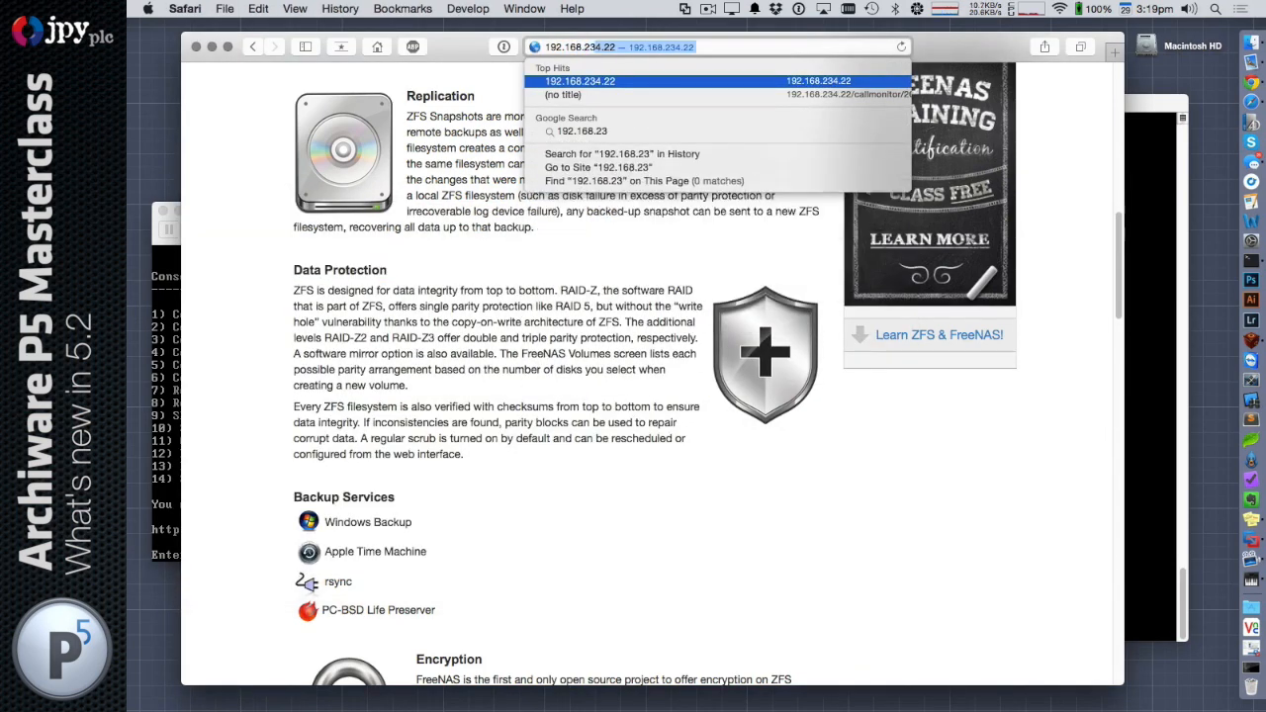
text(37)
key(Return)
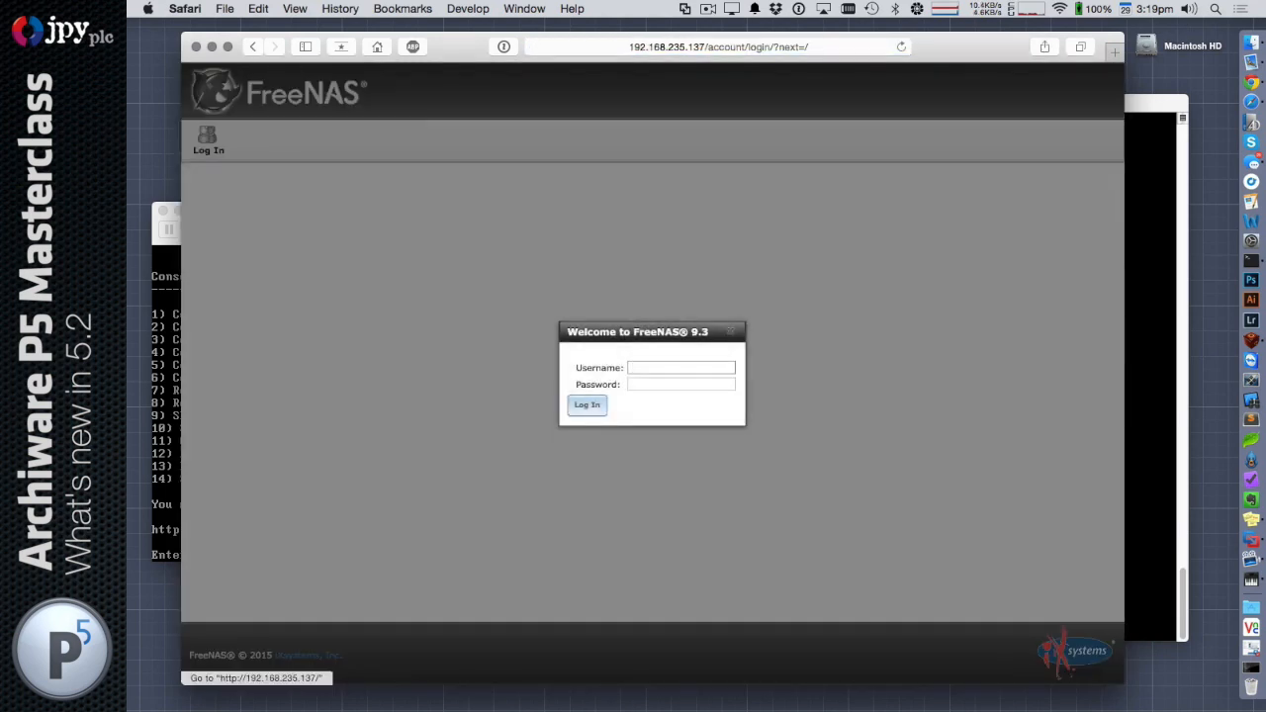
Log in to the FreeNAS 9.3 web interface with the username and account password
text(root)
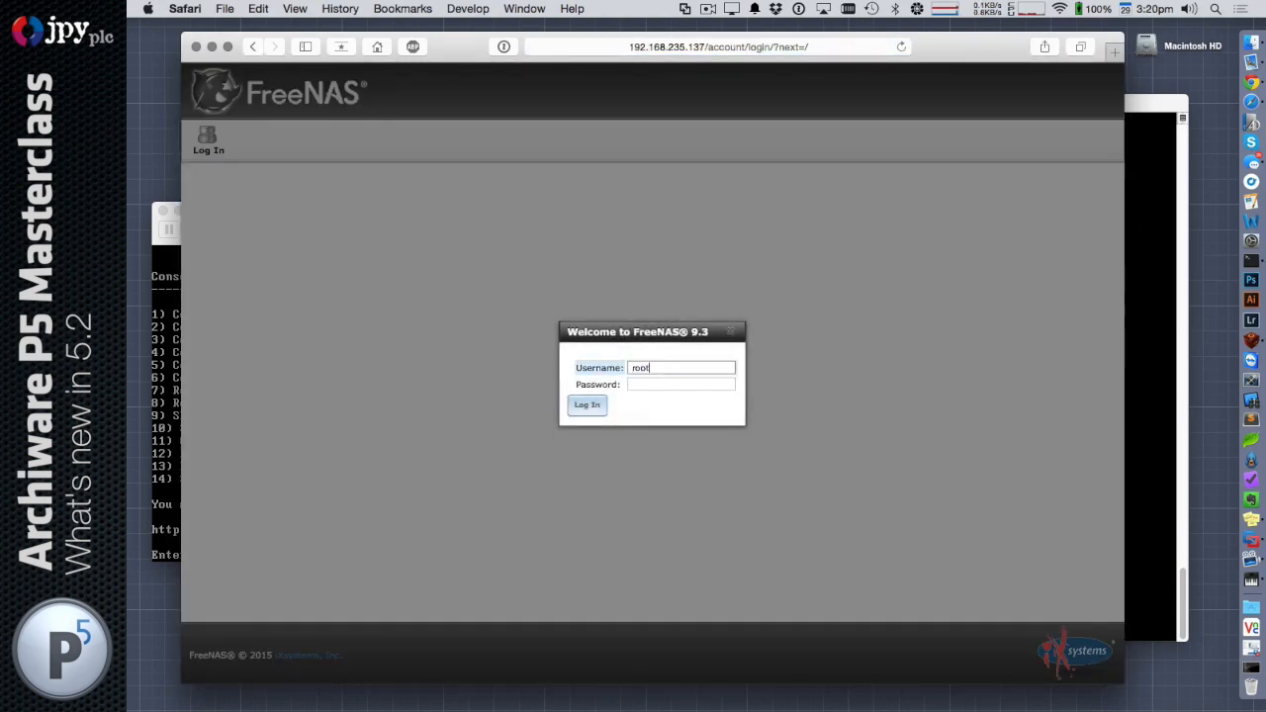
key(Tab)
text(********)
key(Return)
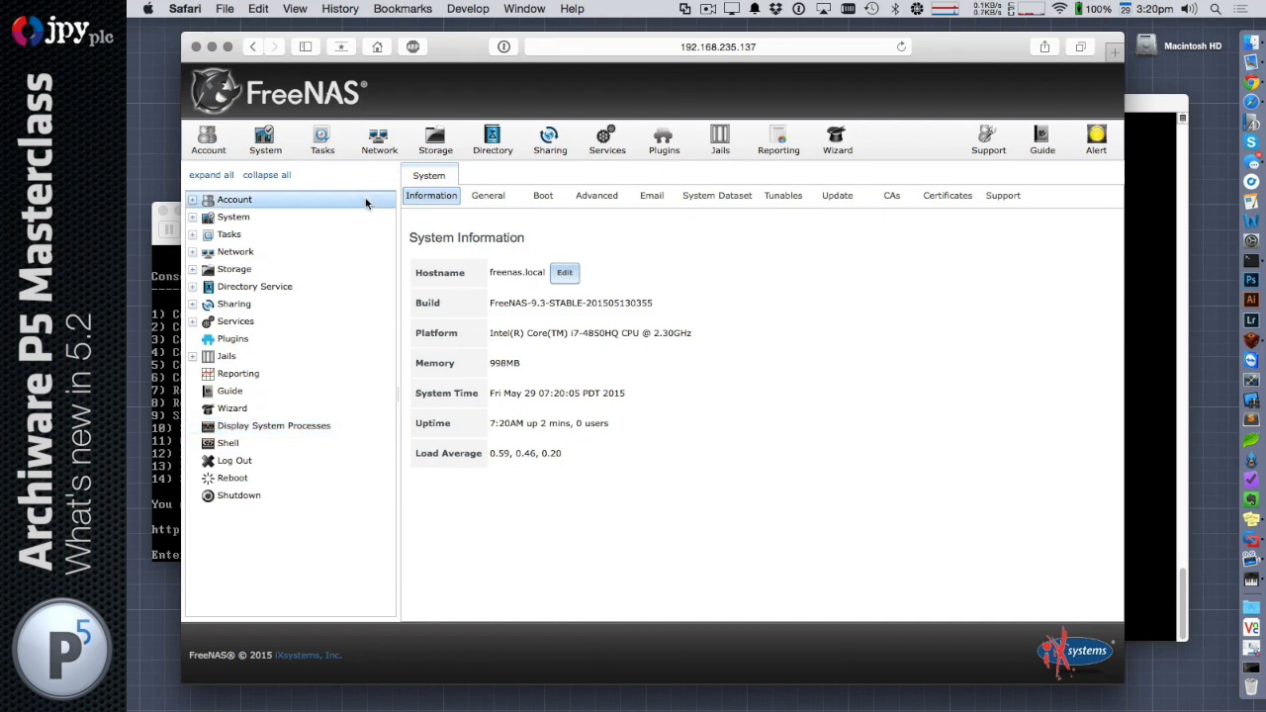
Review the FreeNAS sharing configuration and the list of services
click(550, 139)
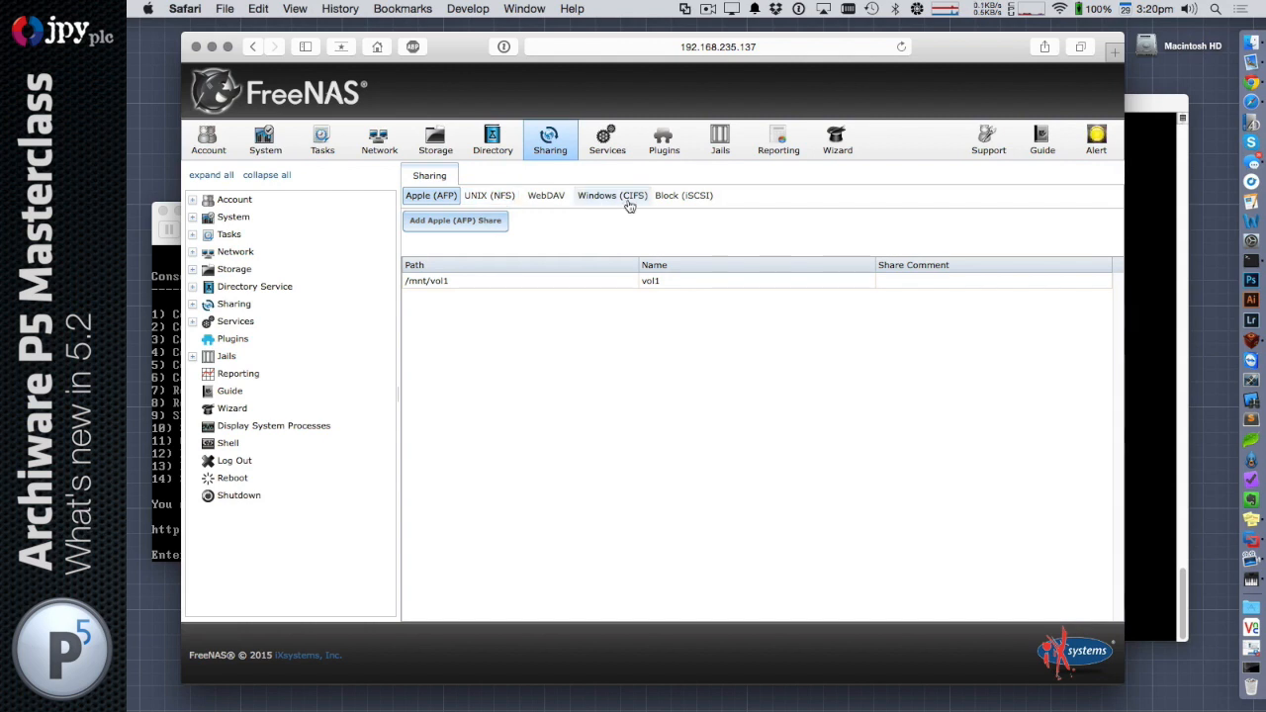
click(607, 140)
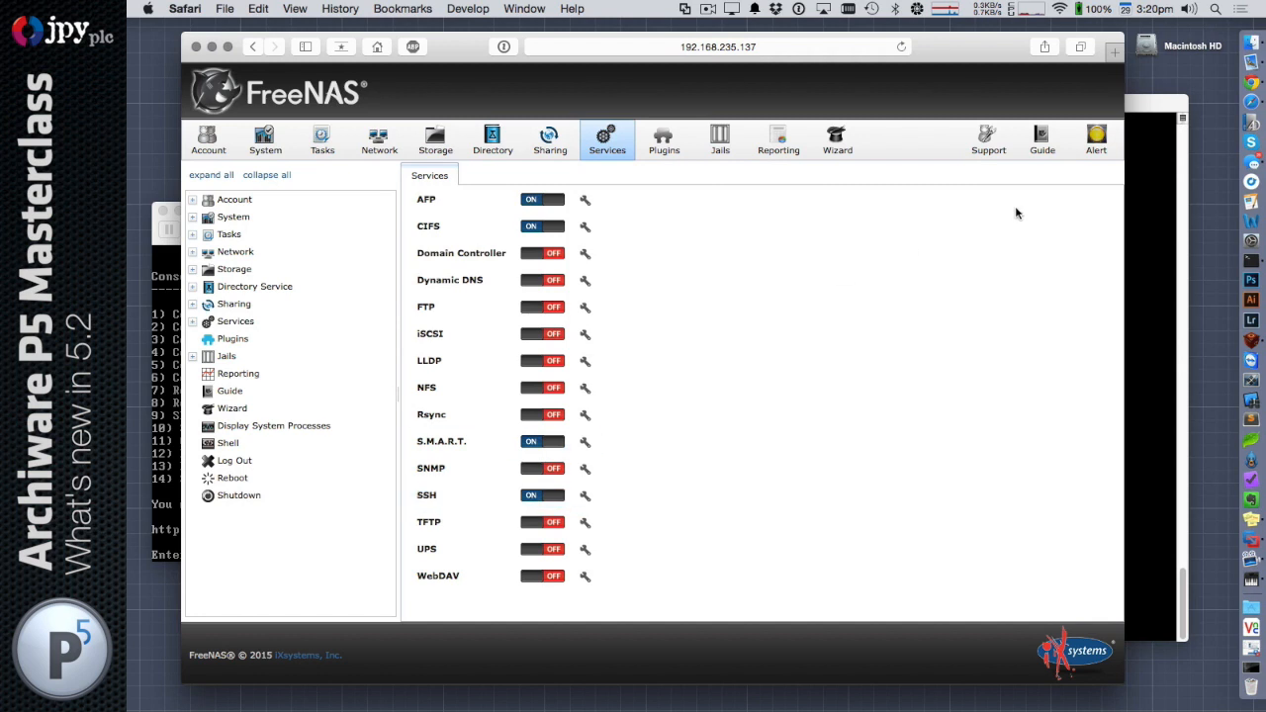
click(1150, 103)
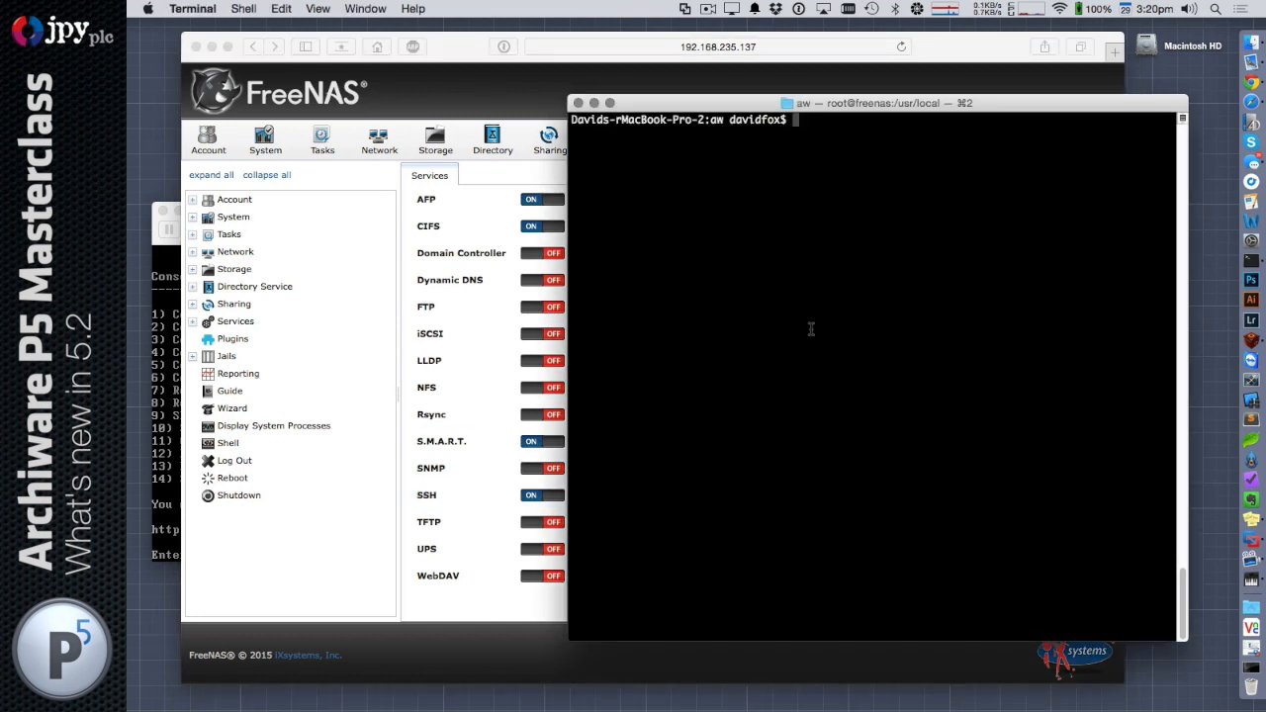
text(ssh root@192.168.235.137)
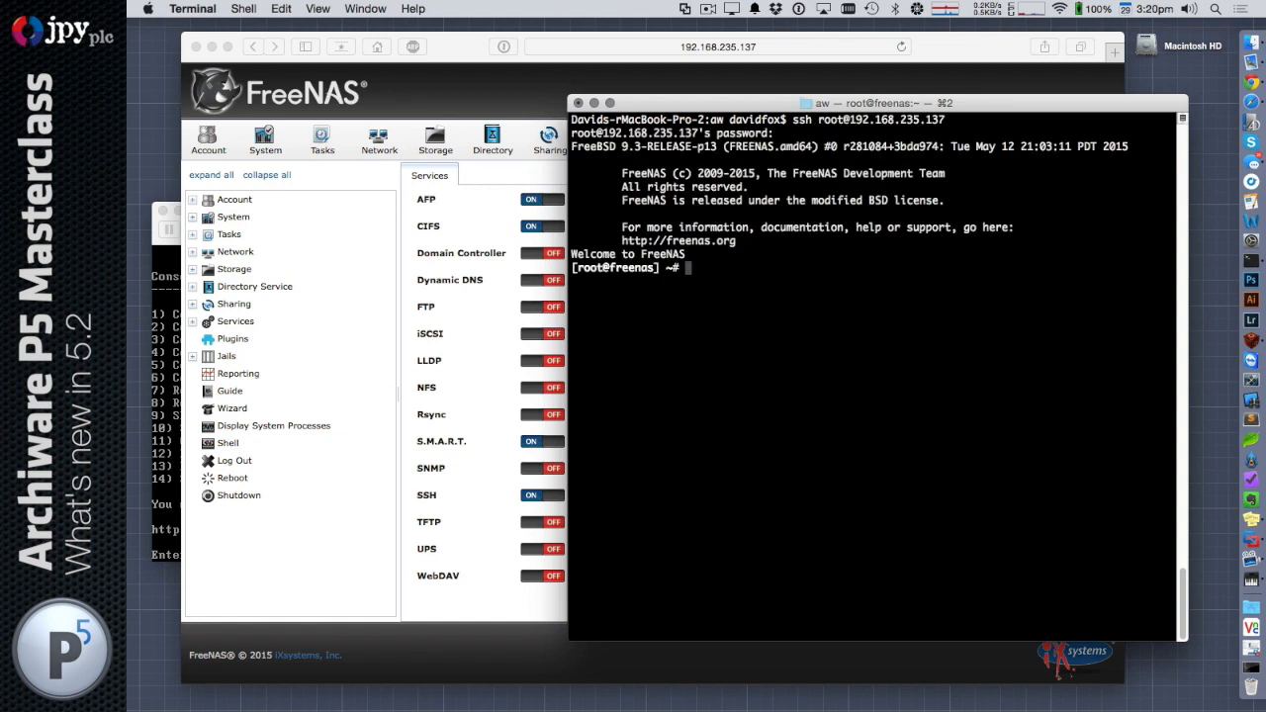
key(Return)
key(Return)
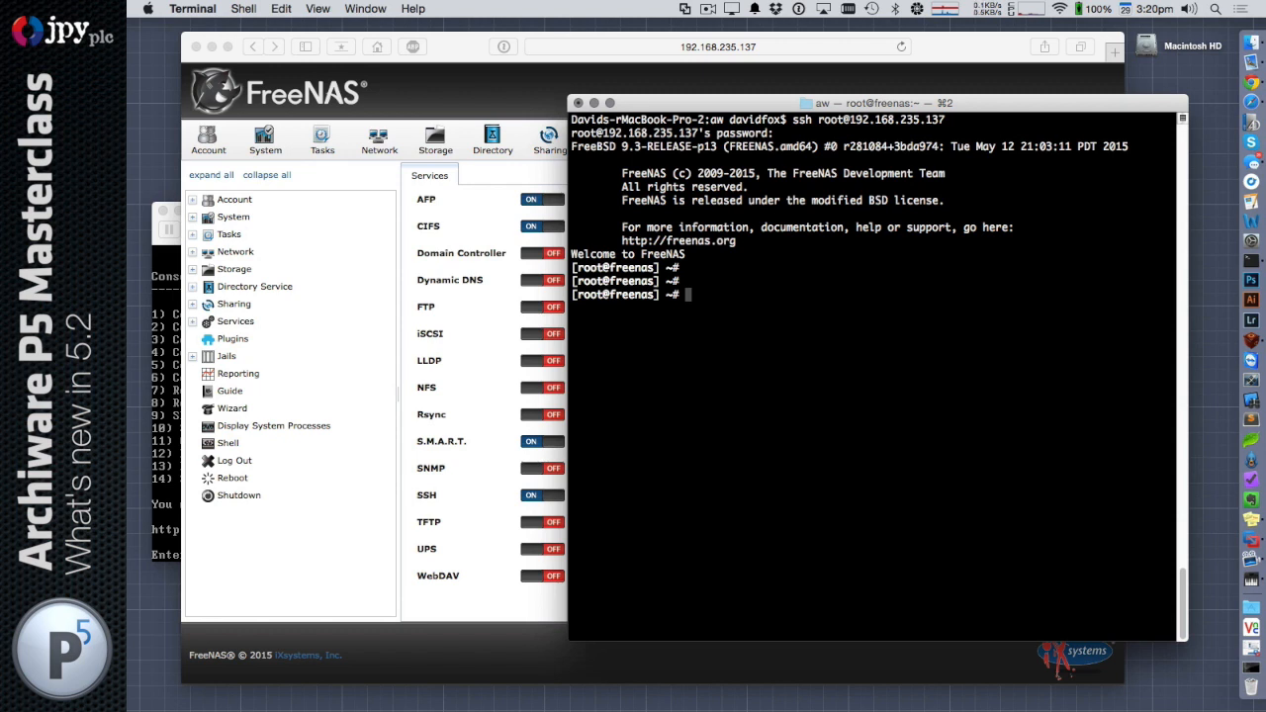
Create a directory named aw in /usr/local and change into it
text(cd /usr/local)
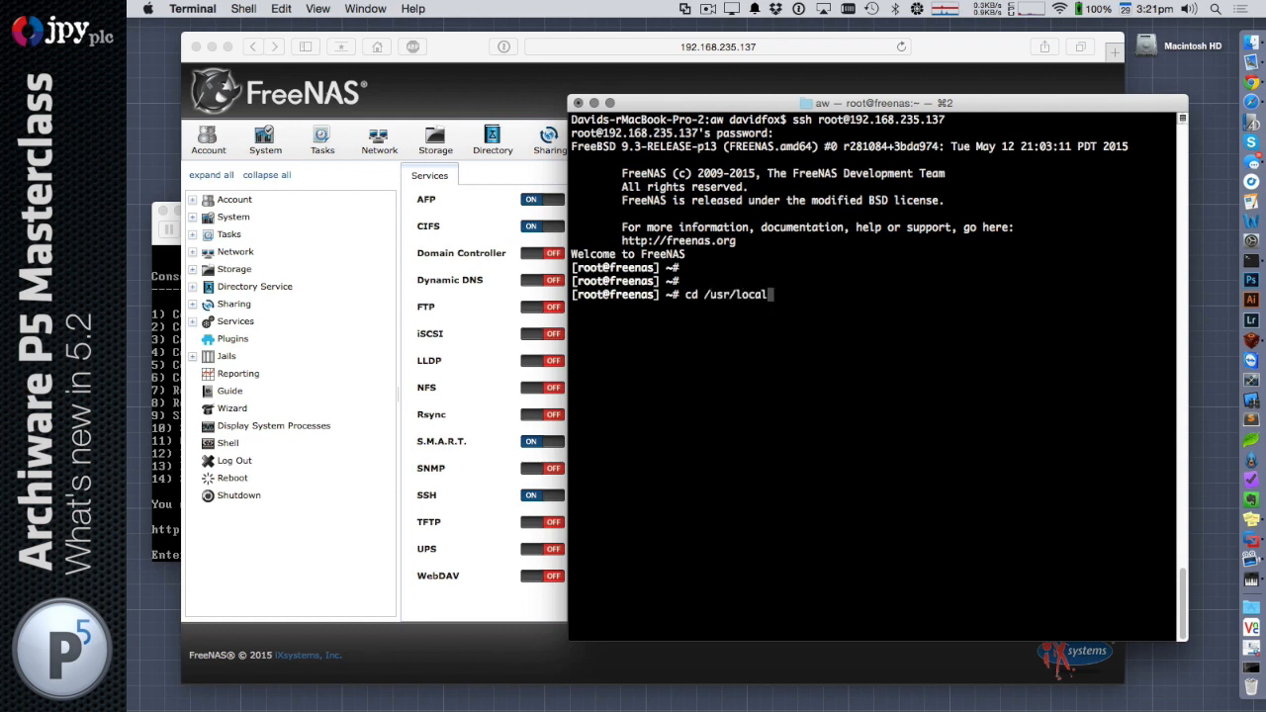
key(Return)
text(mkdir aw)
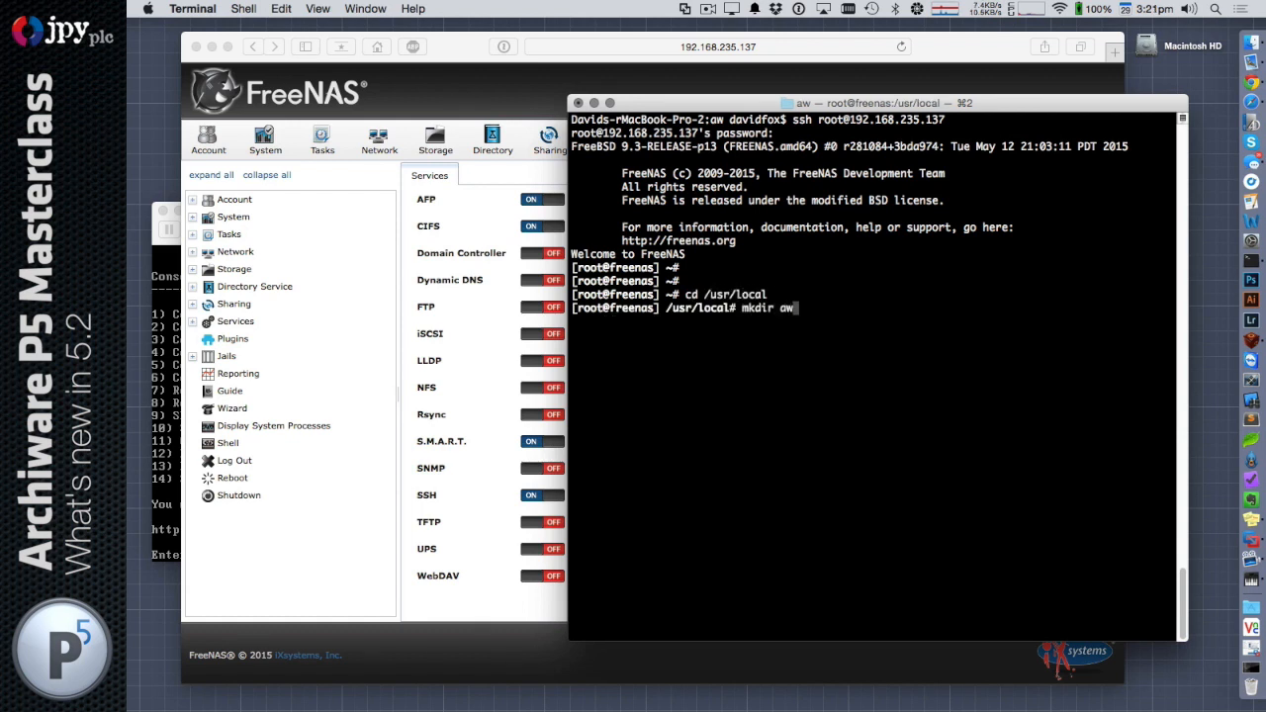
key(Return)
text(cd aw)
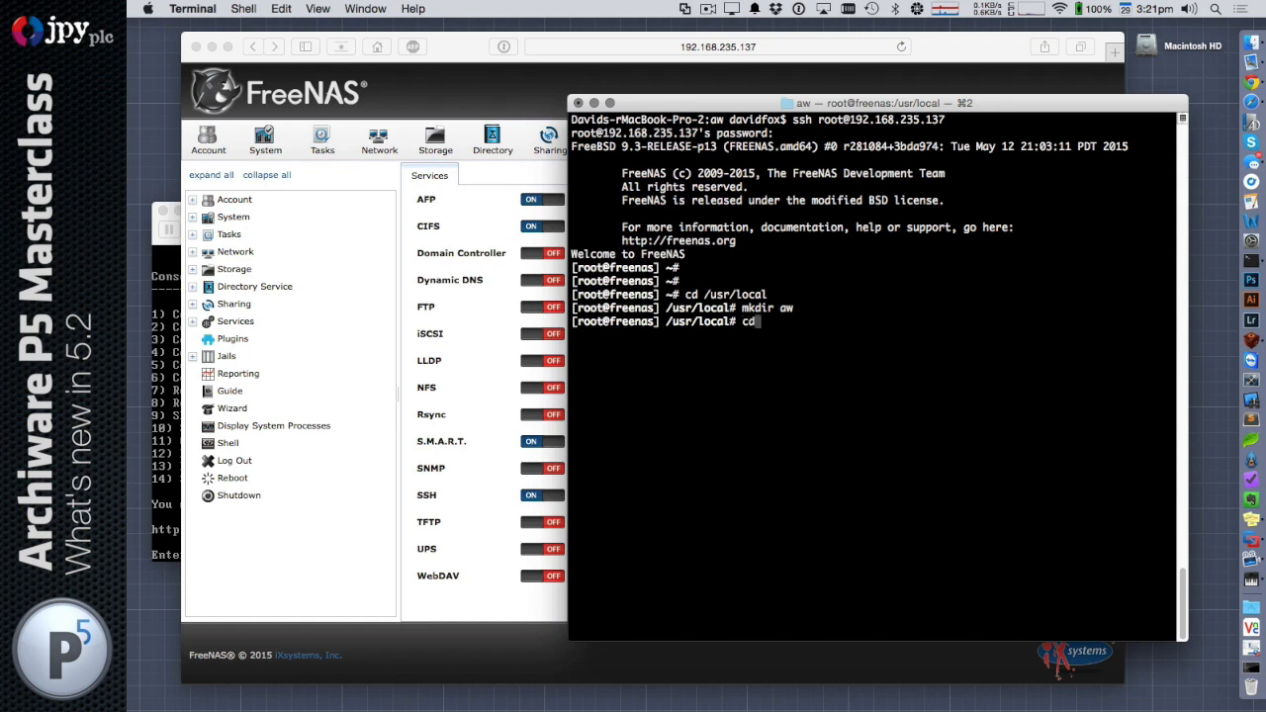
key(Return)
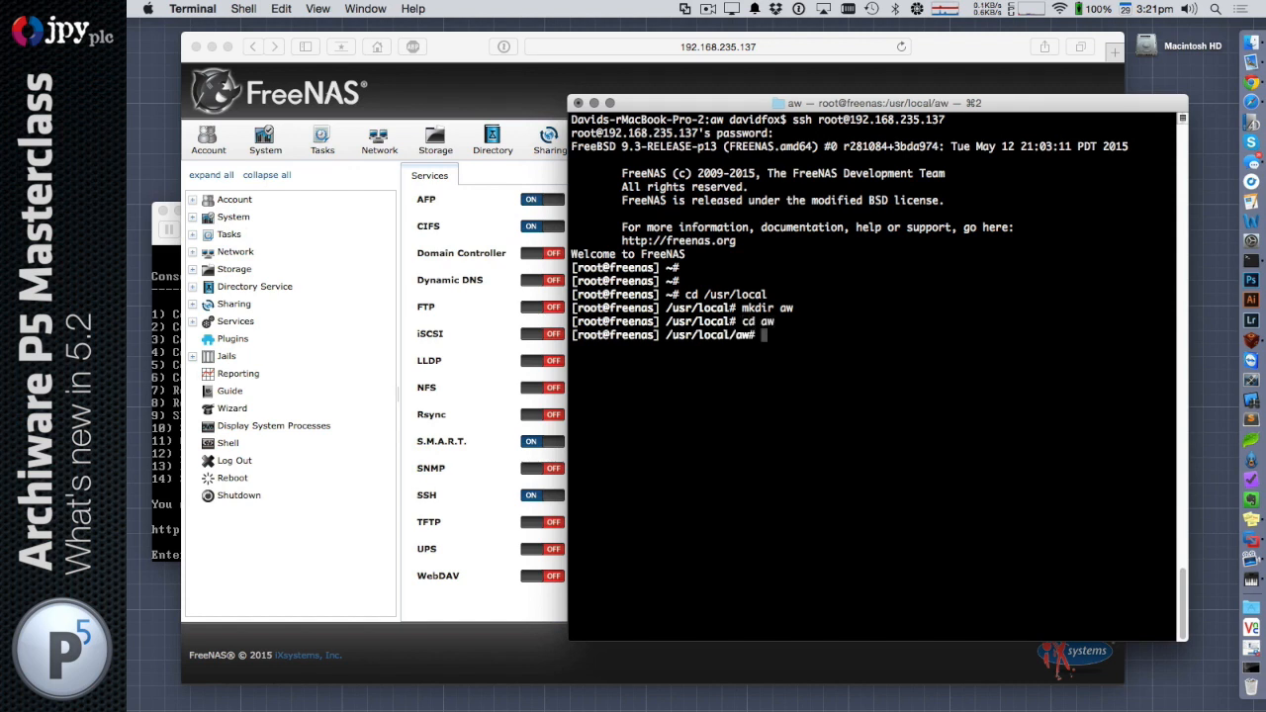
text(wget)
text(http://presstore_downloads.s3.amazonaws.com/awpst520.tgz)
key(Return)
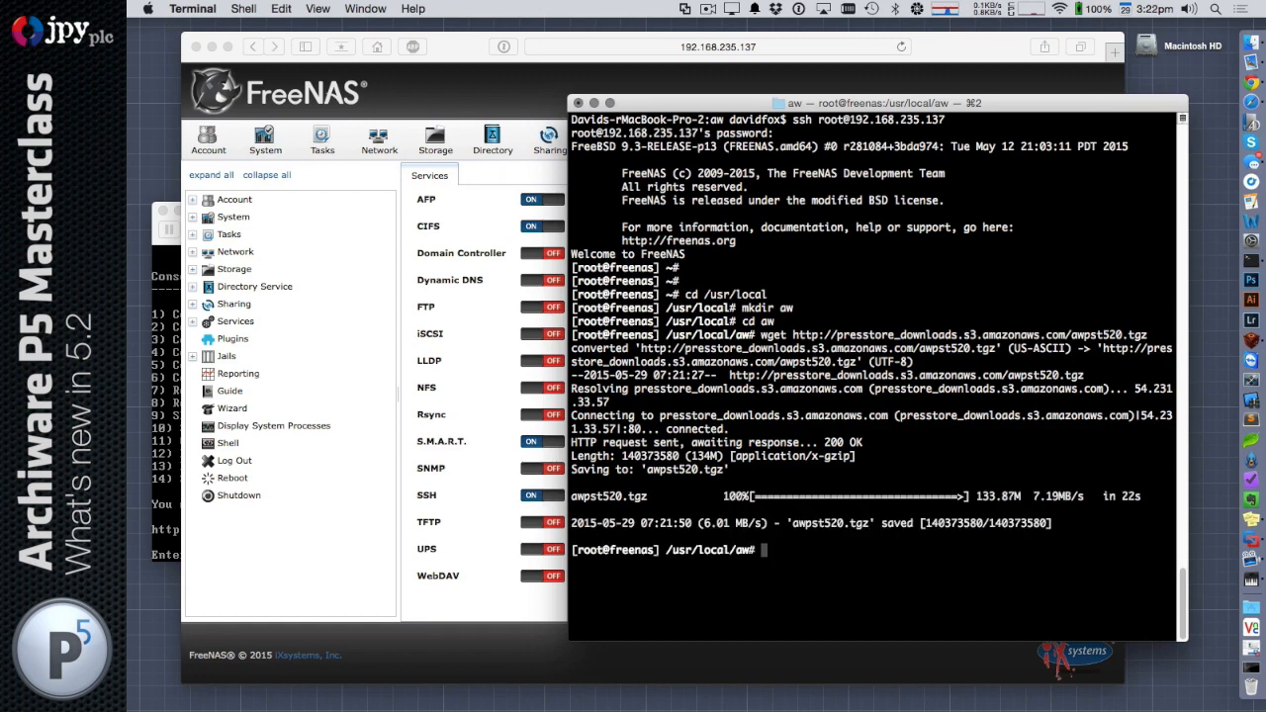
text(ls -alh)
key(Return)
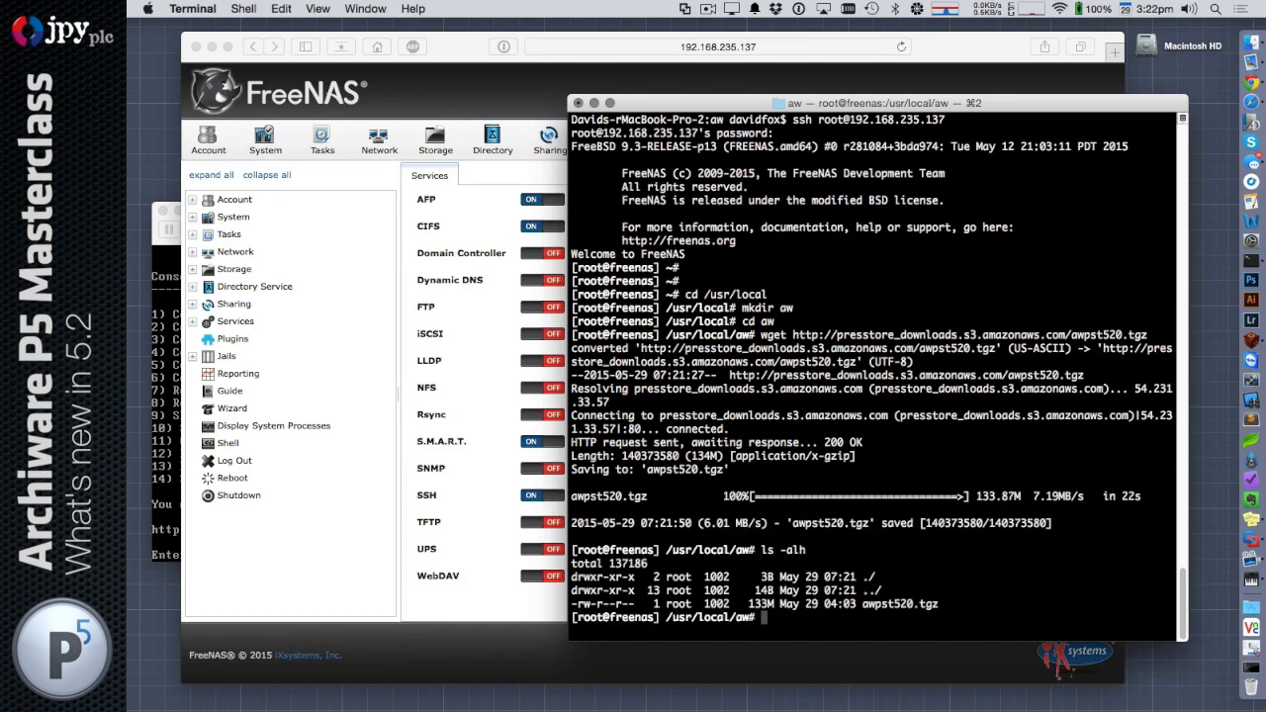
Extract awpst520.tgz with tar zxf and list all the directory's files in long format
text(tar zxf)
text( a)
key(Tab)
key(Return)
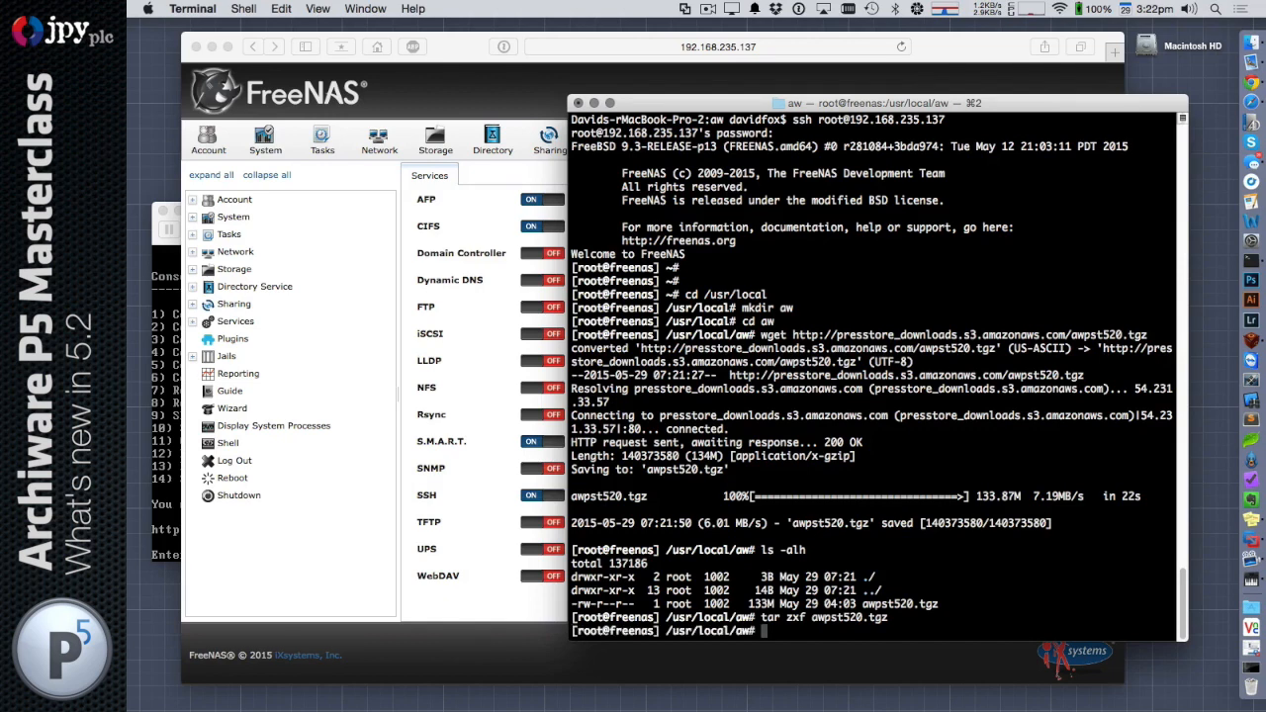
text(ls -al)
key(Return)
Run ./install.sh, choose option 1 to install the application server, accept the default TCP port 8000, and quit with 99
text(./)
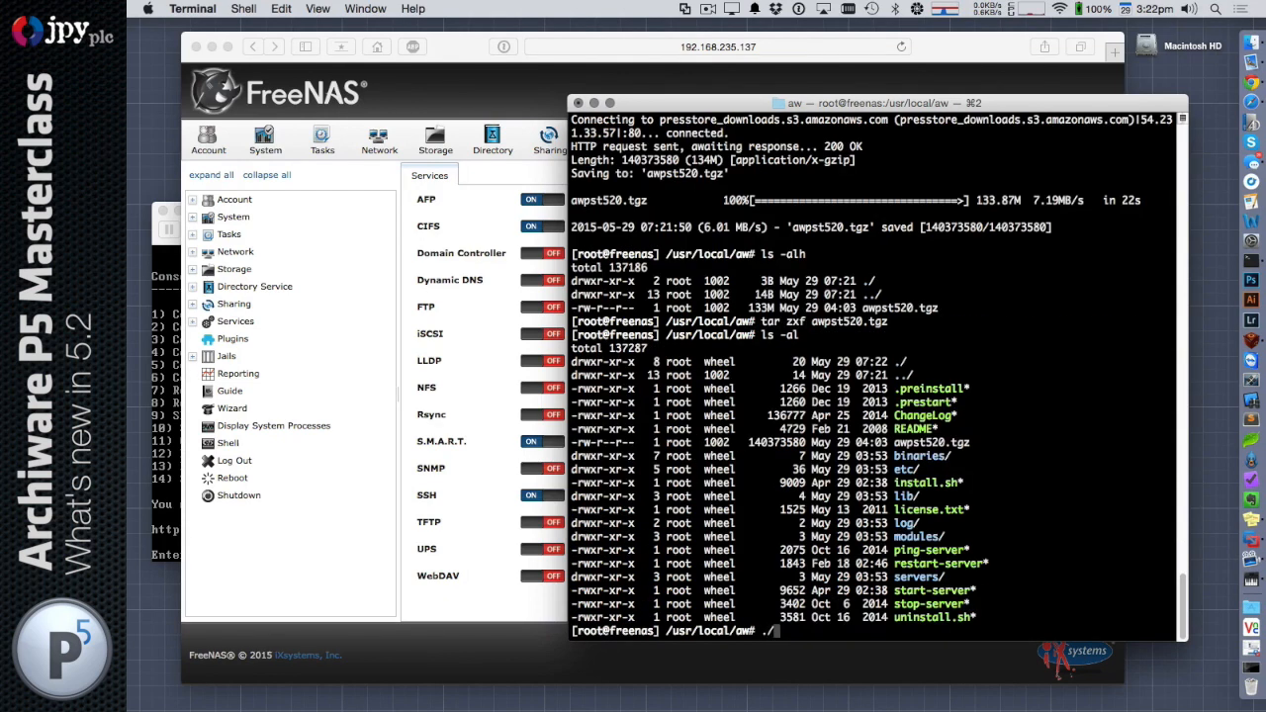
text(install.sh)
key(Return)
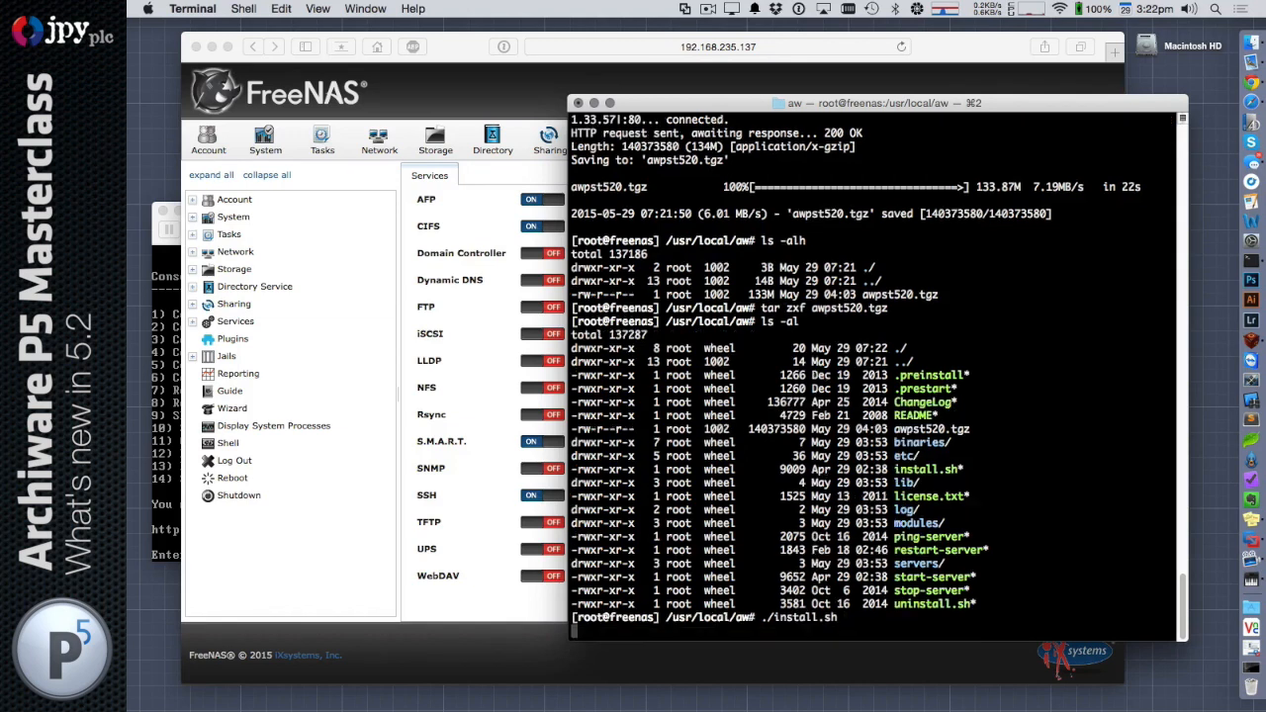
text(1)
key(Return)
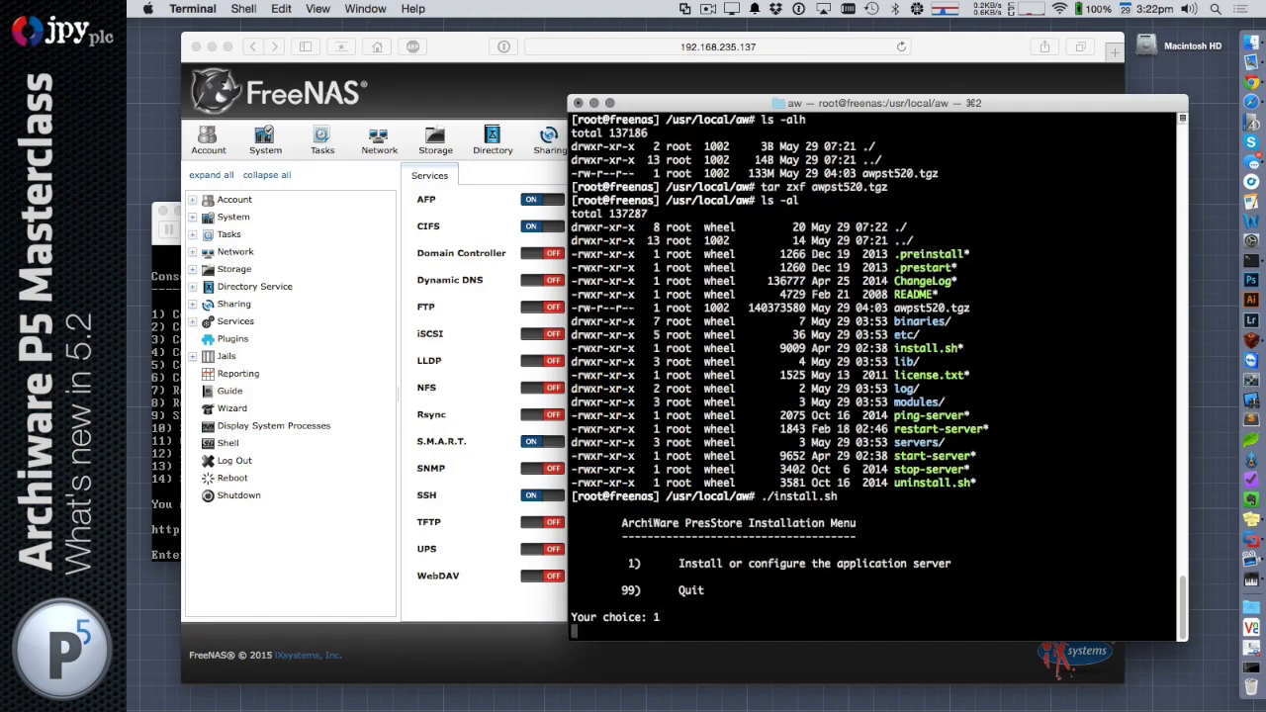
key(Return)
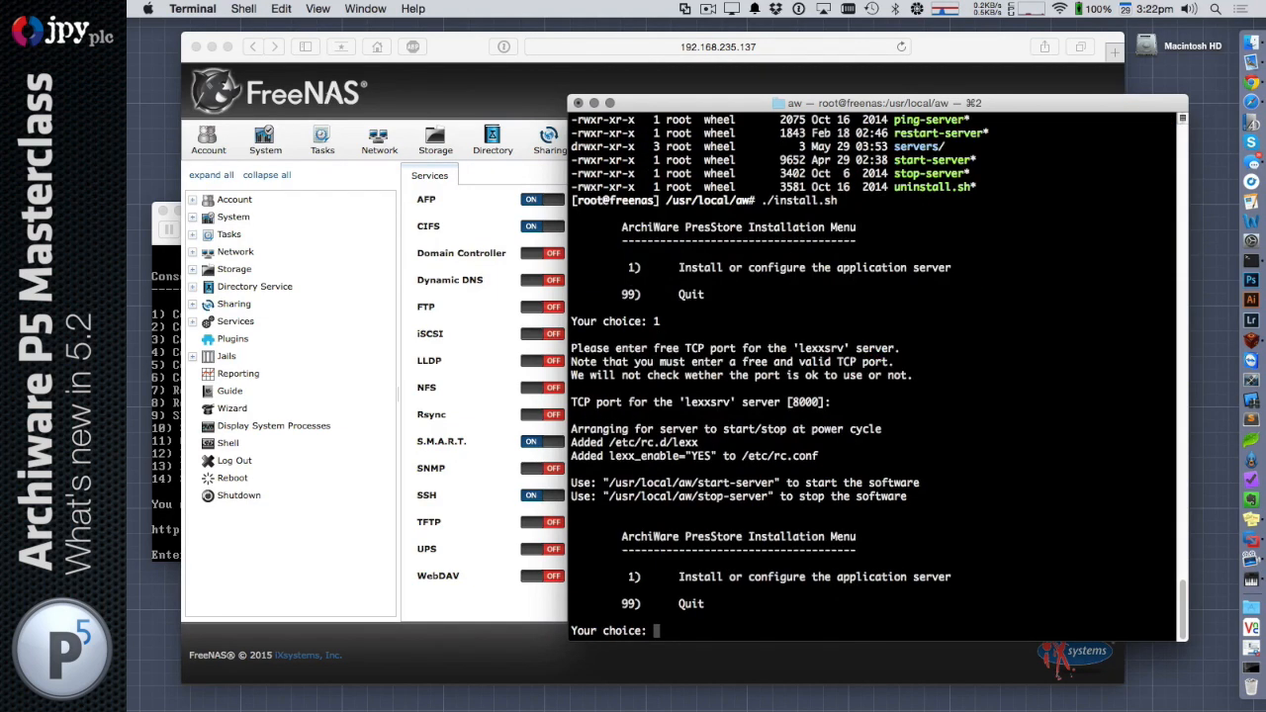
text(99)
key(Return)
Start the P5 application server with ./start-server
text(./)
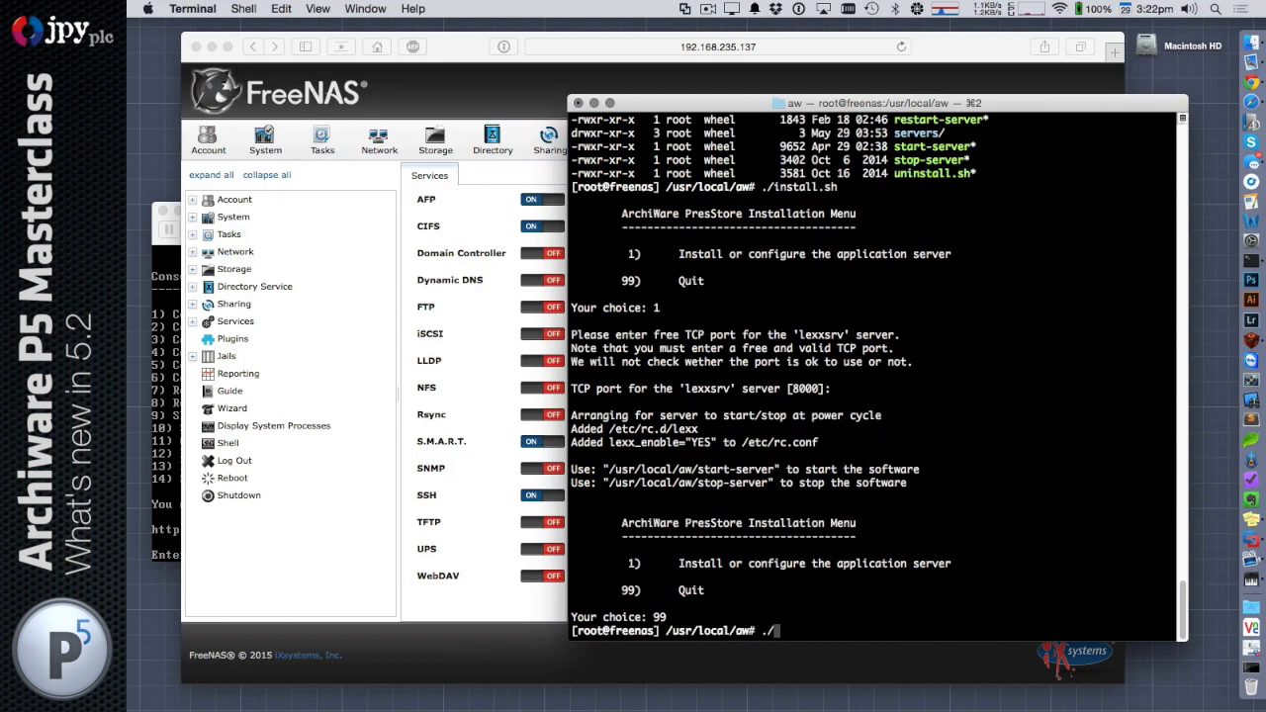
text(start-server)
key(Return)
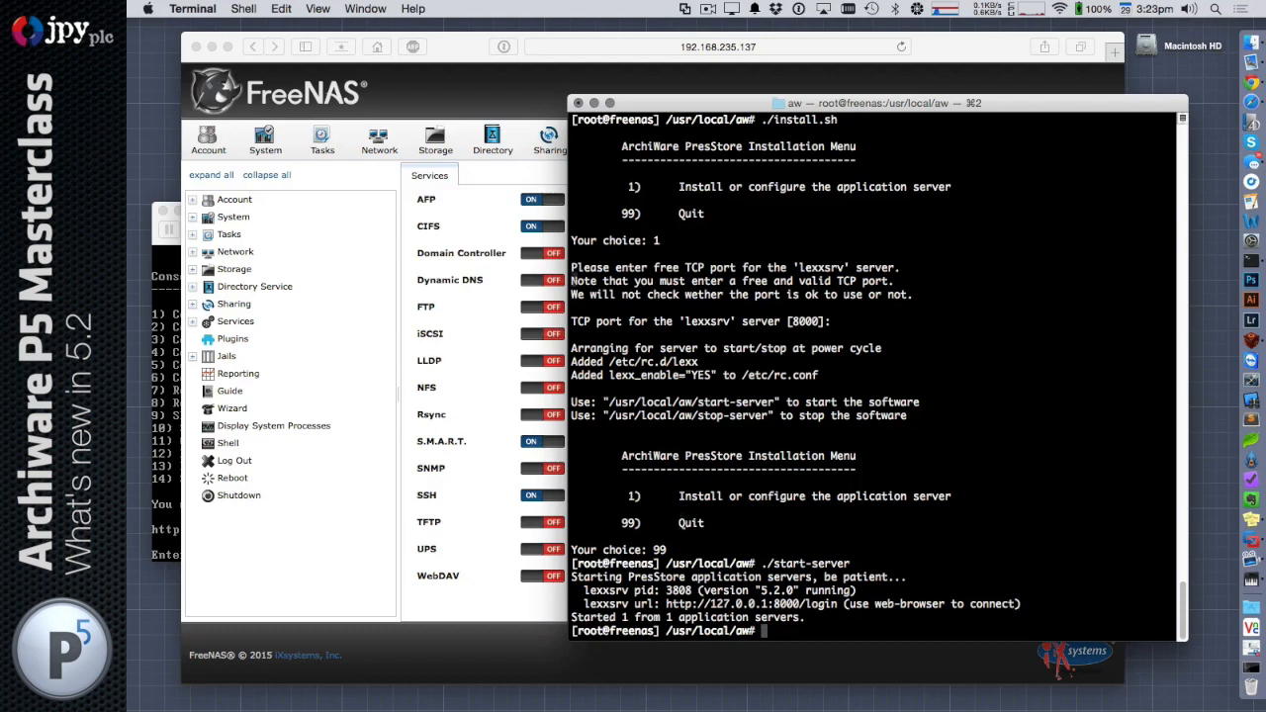
Switch to Safari and open 192.168.235.137:8000 in a new tab
click(455, 65)
key(super+t)
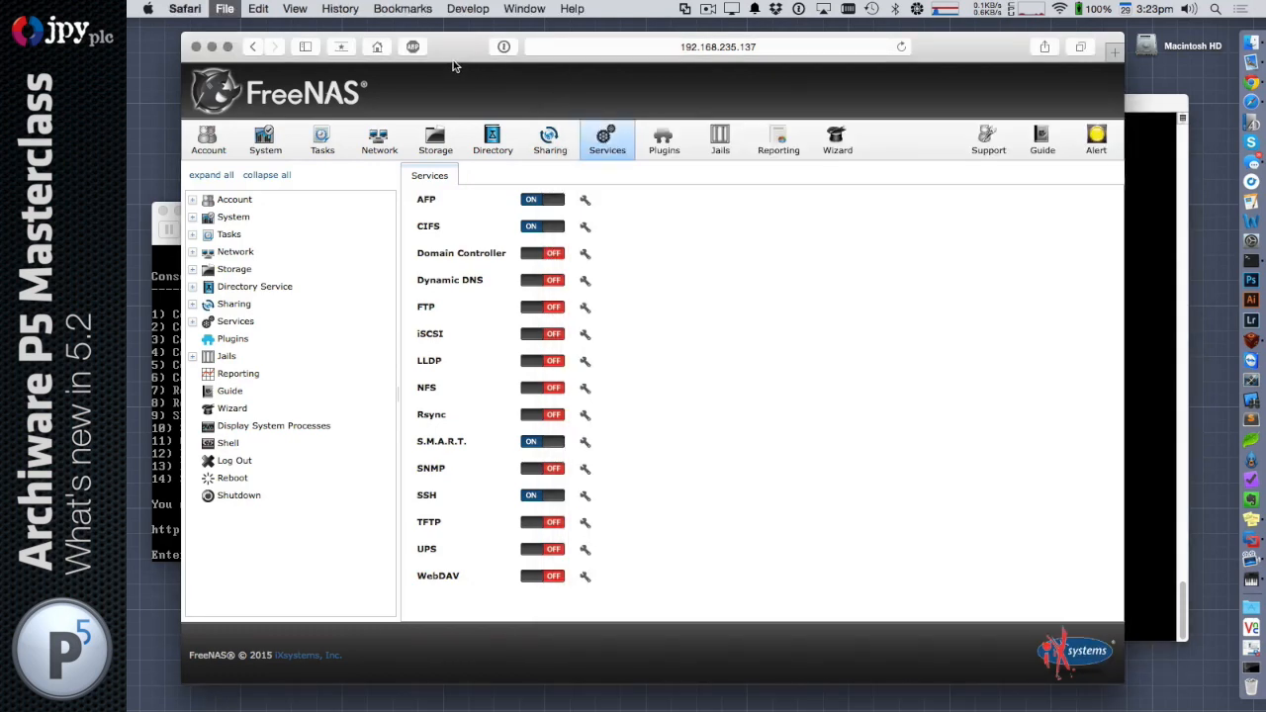
text(192.168.235.138)
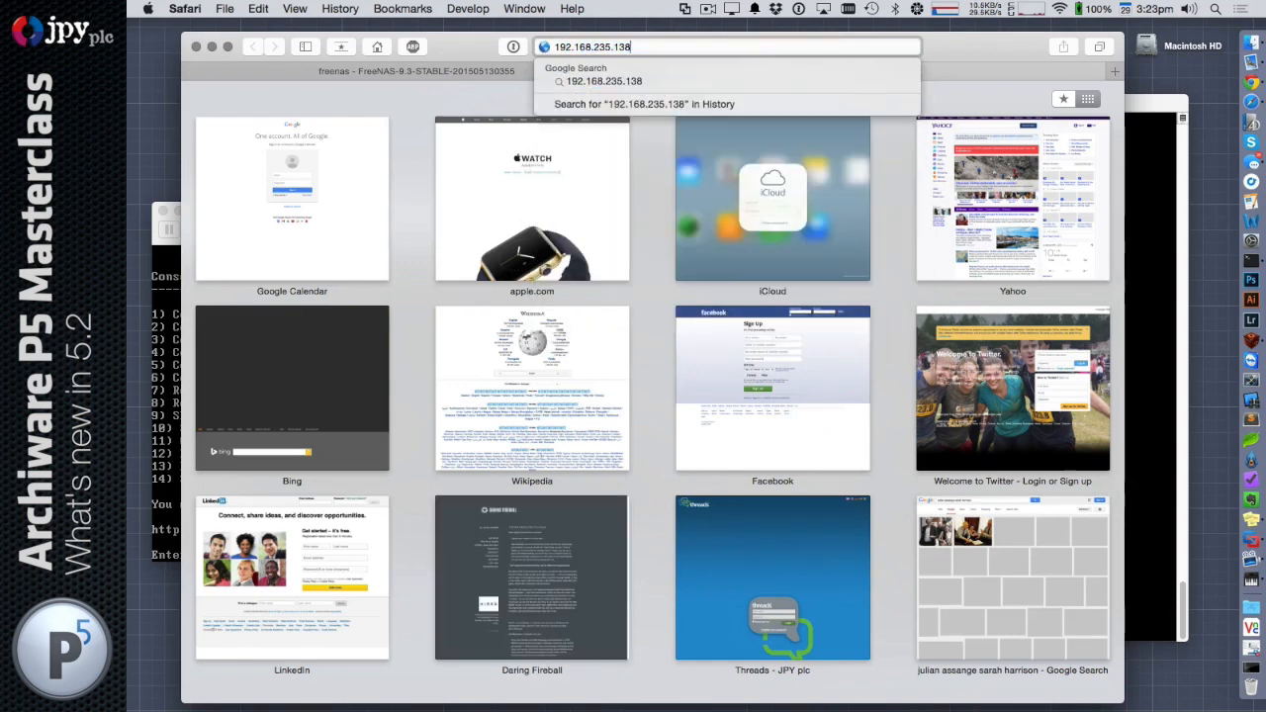
key(BackSpace)
text(7:8000)
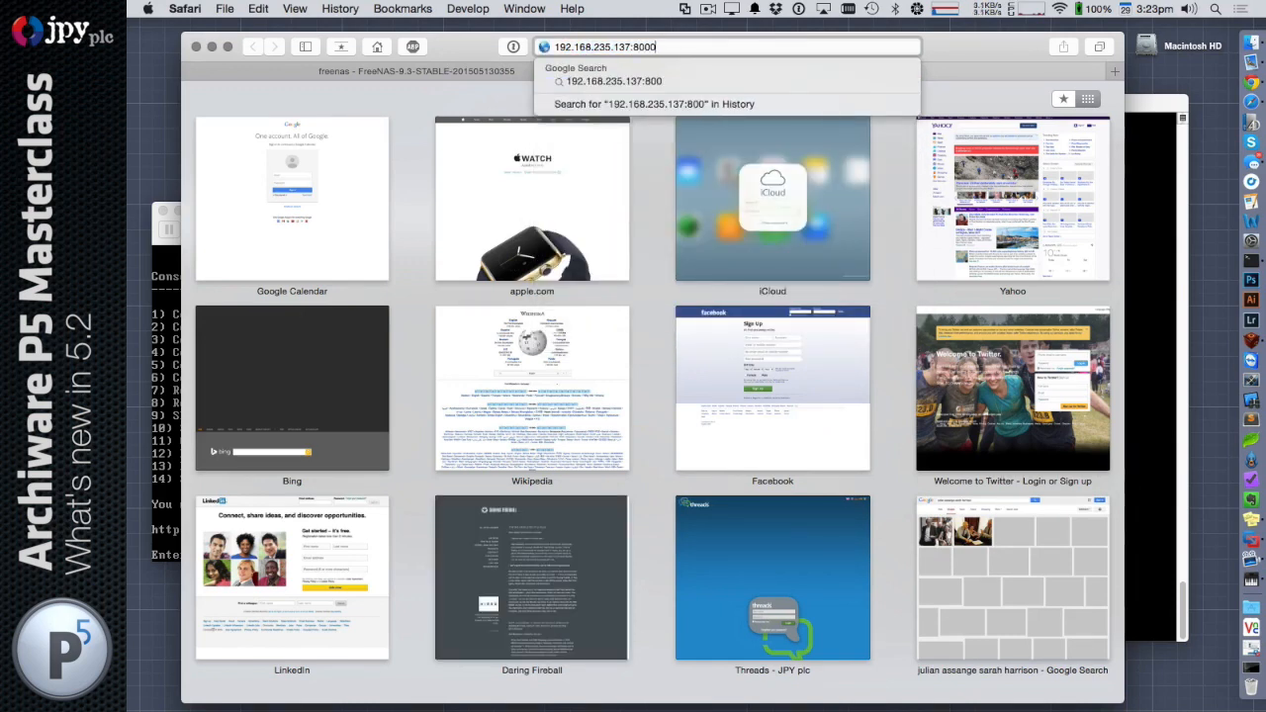
key(Return)
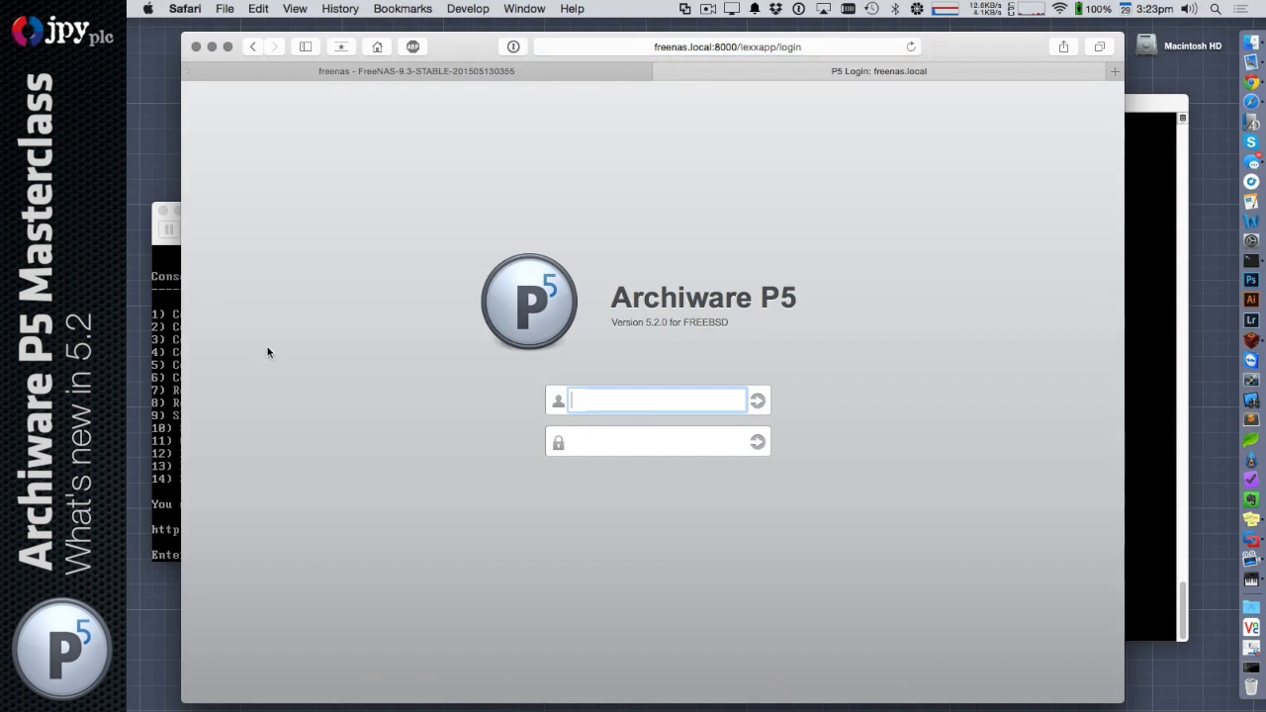
Log in to Archiware P5 as root with the account password
text(root)
key(Tab)
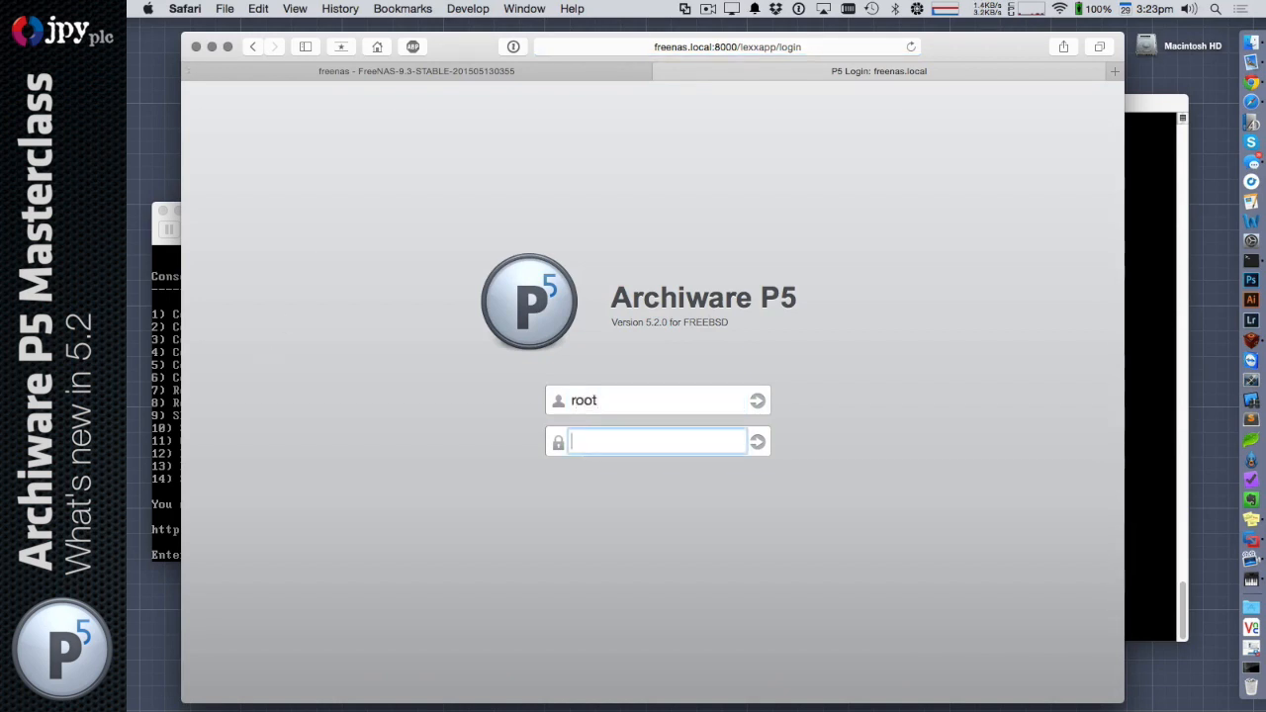
text(*********)
key(Return)
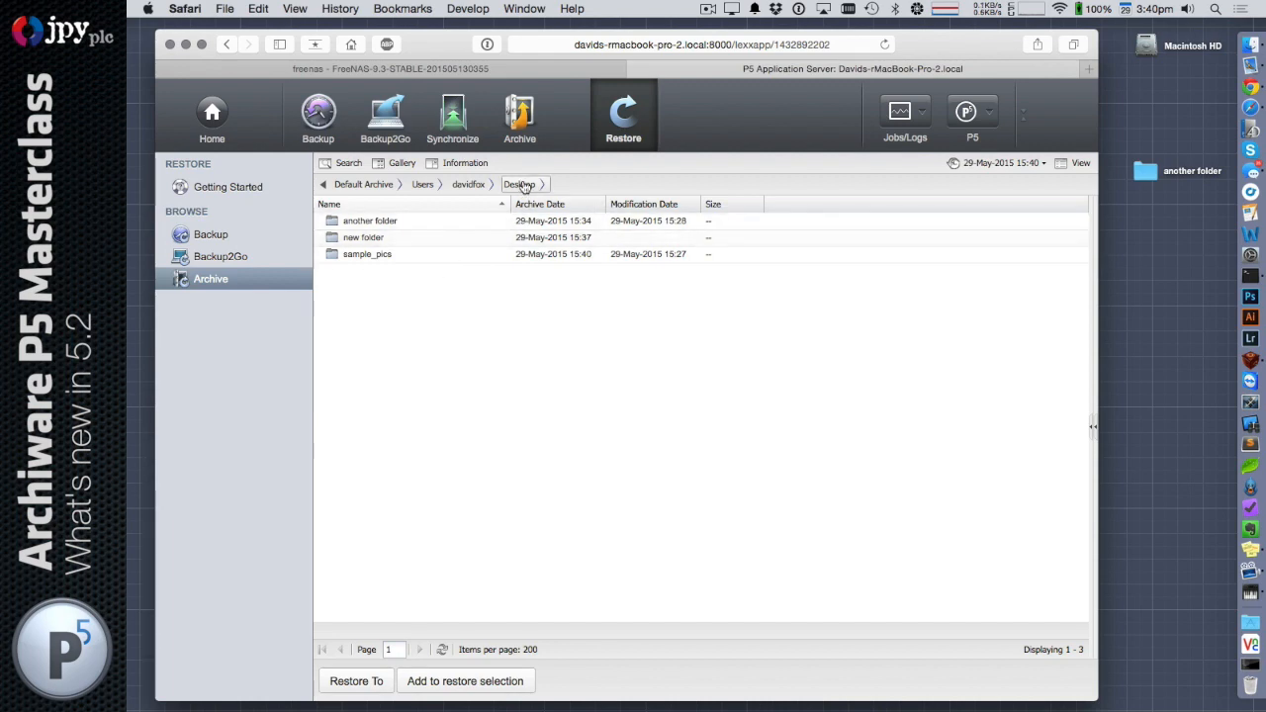
Look through the archived sample_pics folder, try the Gallery view, and return to the Desktop folder
double_click(387, 256)
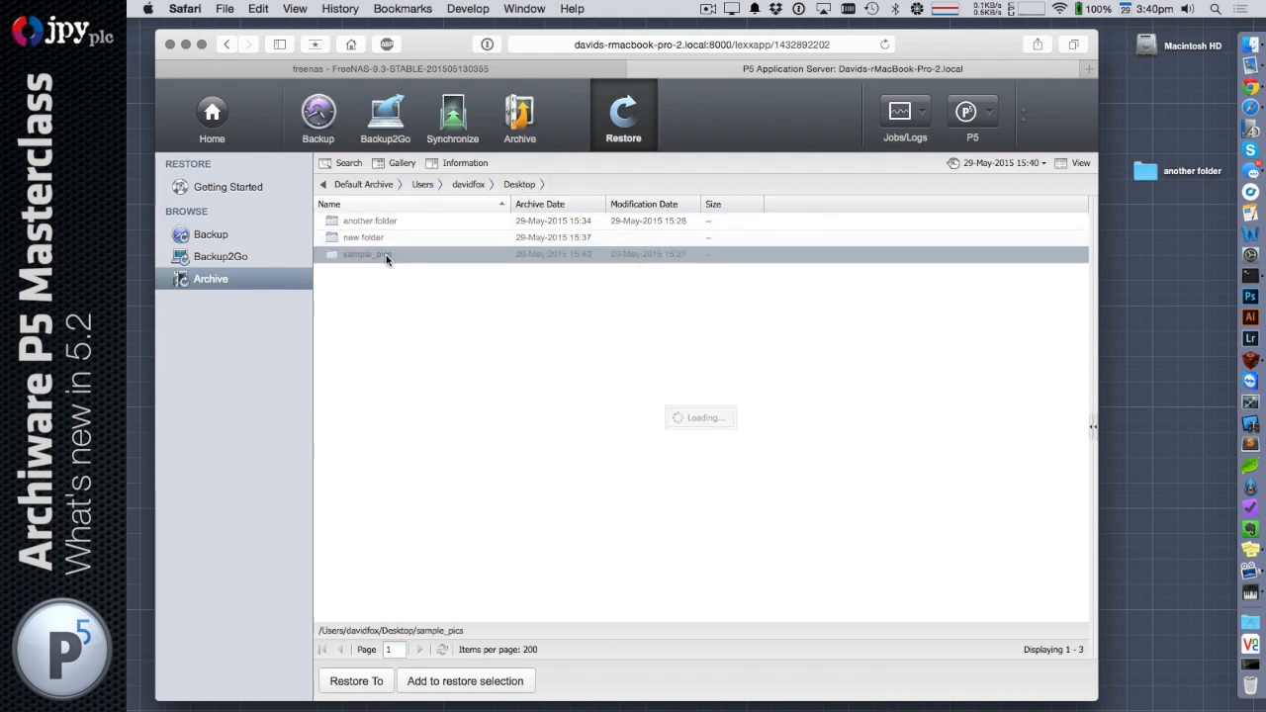
scroll(430, 259, down, 5)
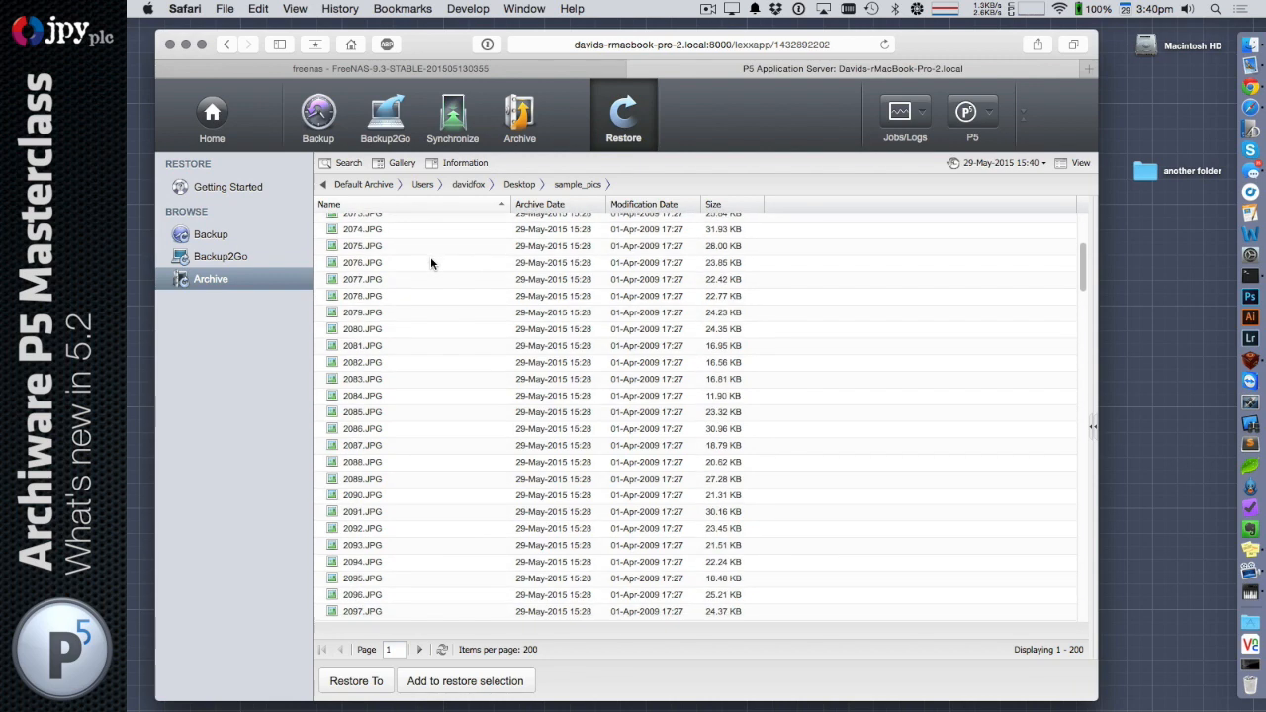
click(402, 162)
click(401, 163)
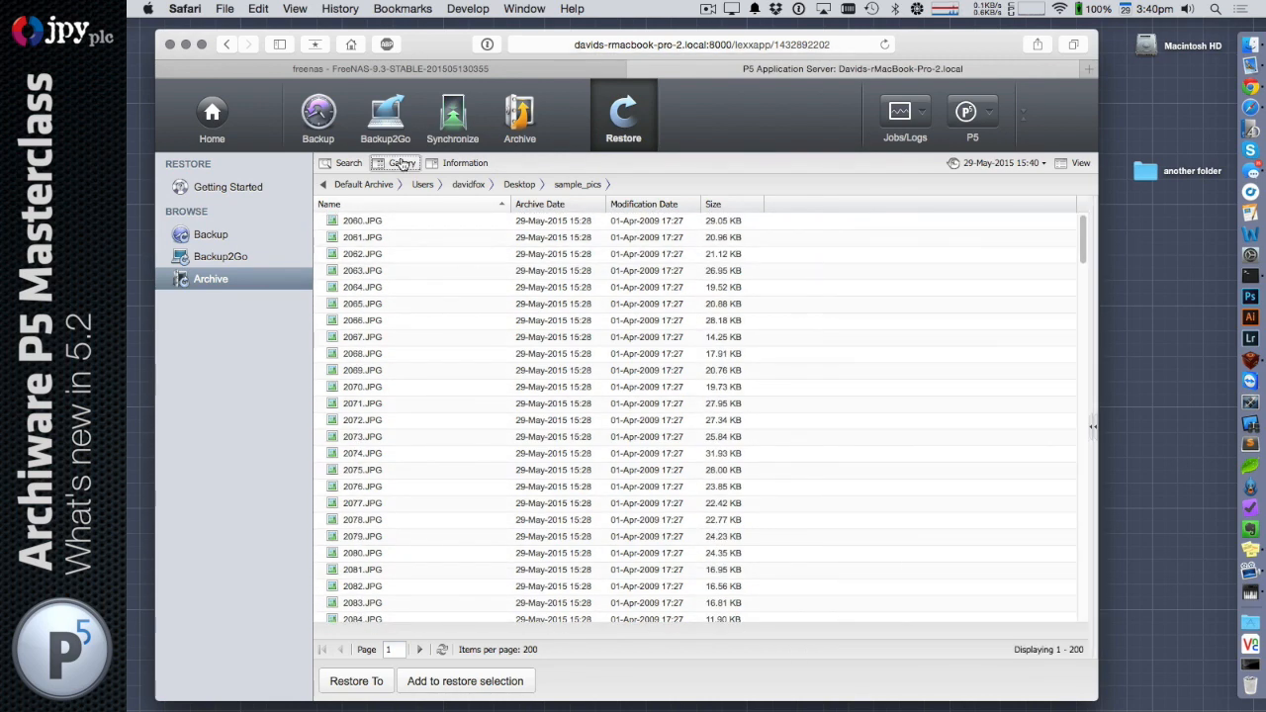
click(519, 185)
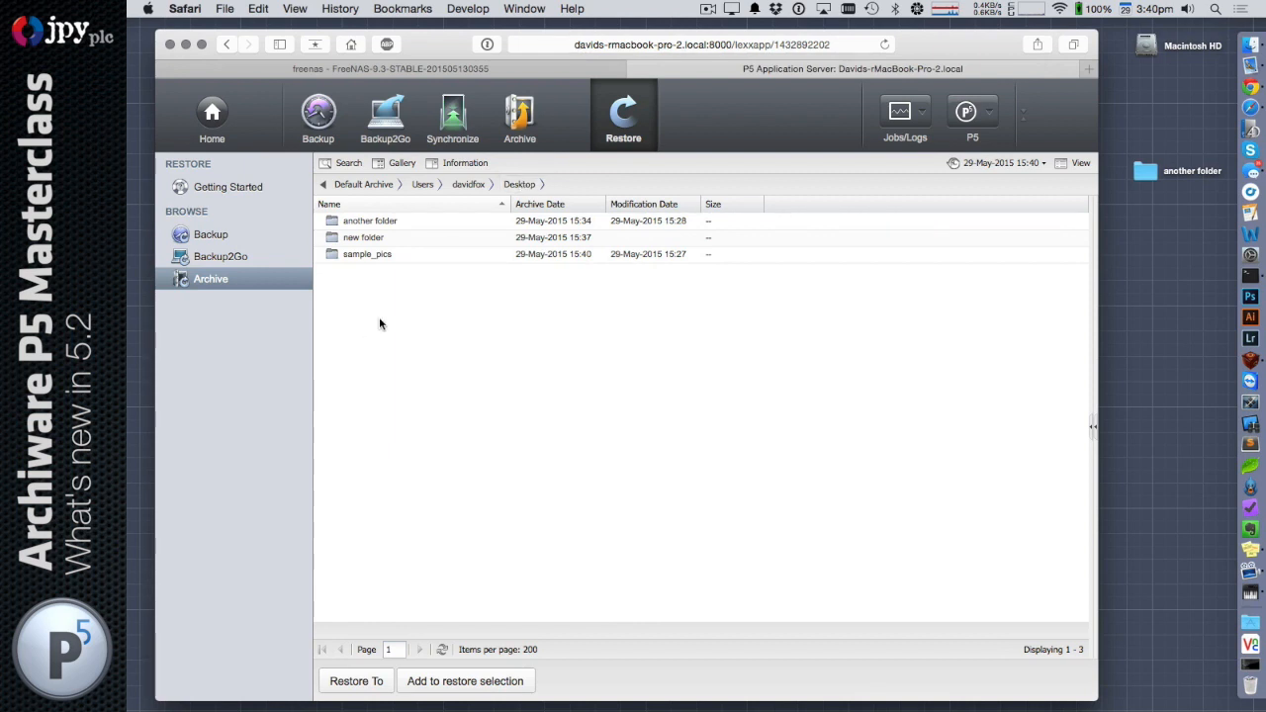
Rename the sample_pics folder in the archive index to sample_pics_2, accepting the note about running archive jobs
click(396, 254)
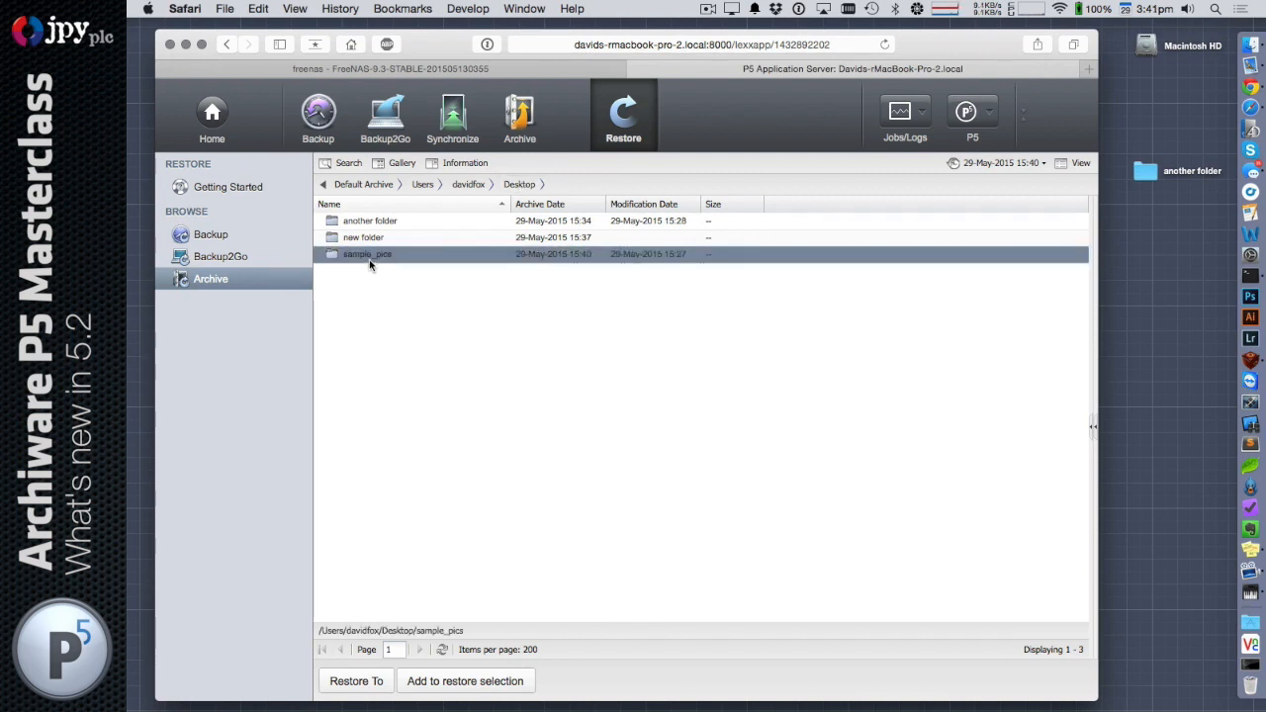
right_click(389, 255)
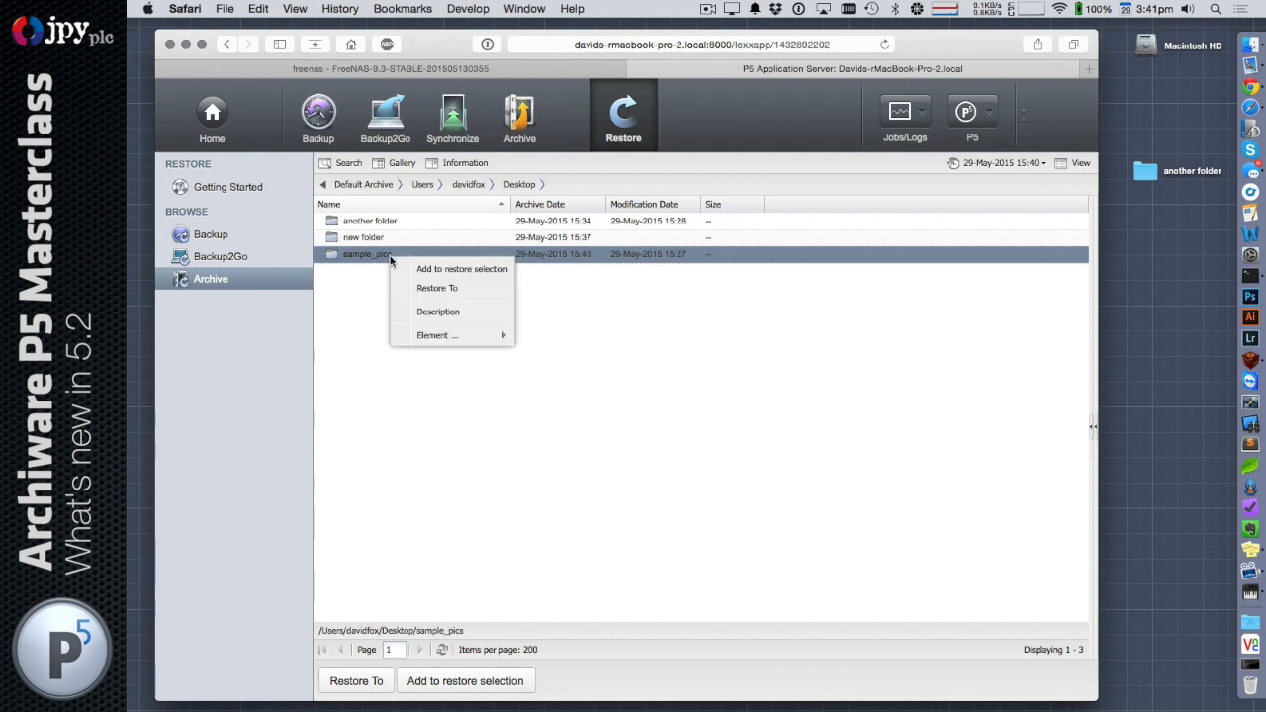
mouse_move(502, 336)
click(552, 337)
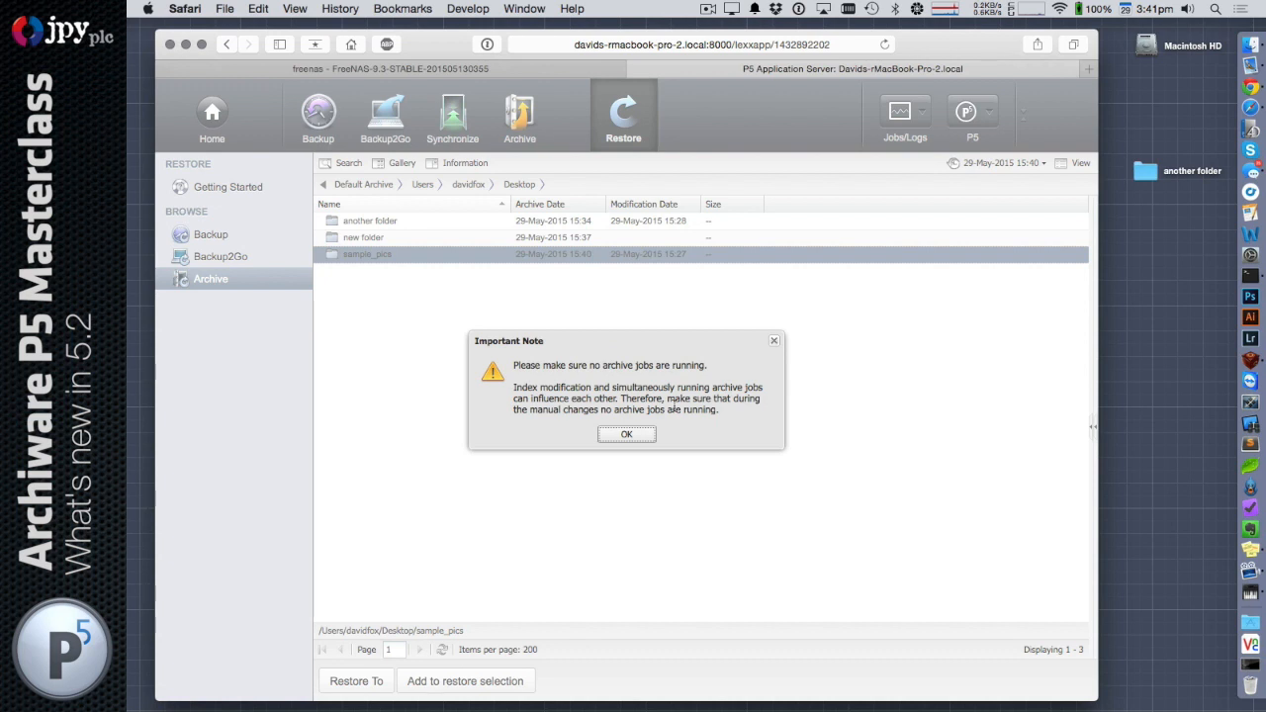
click(624, 436)
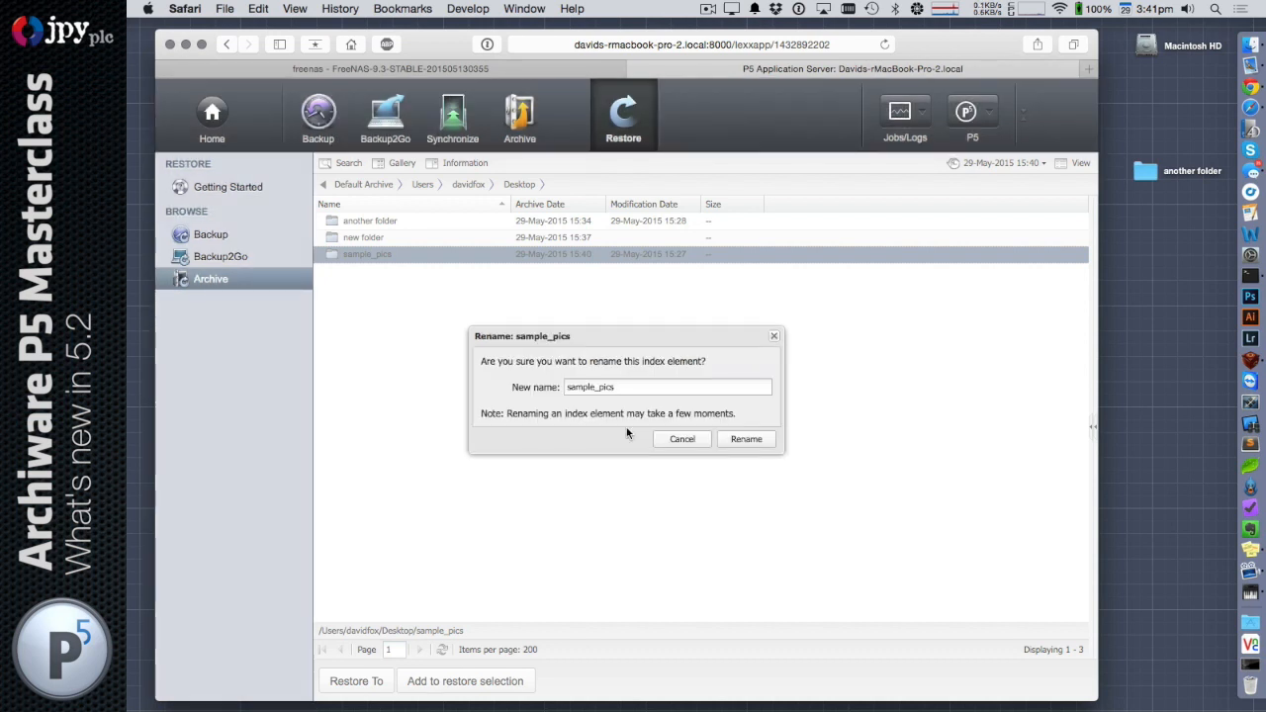
text(_2)
click(757, 439)
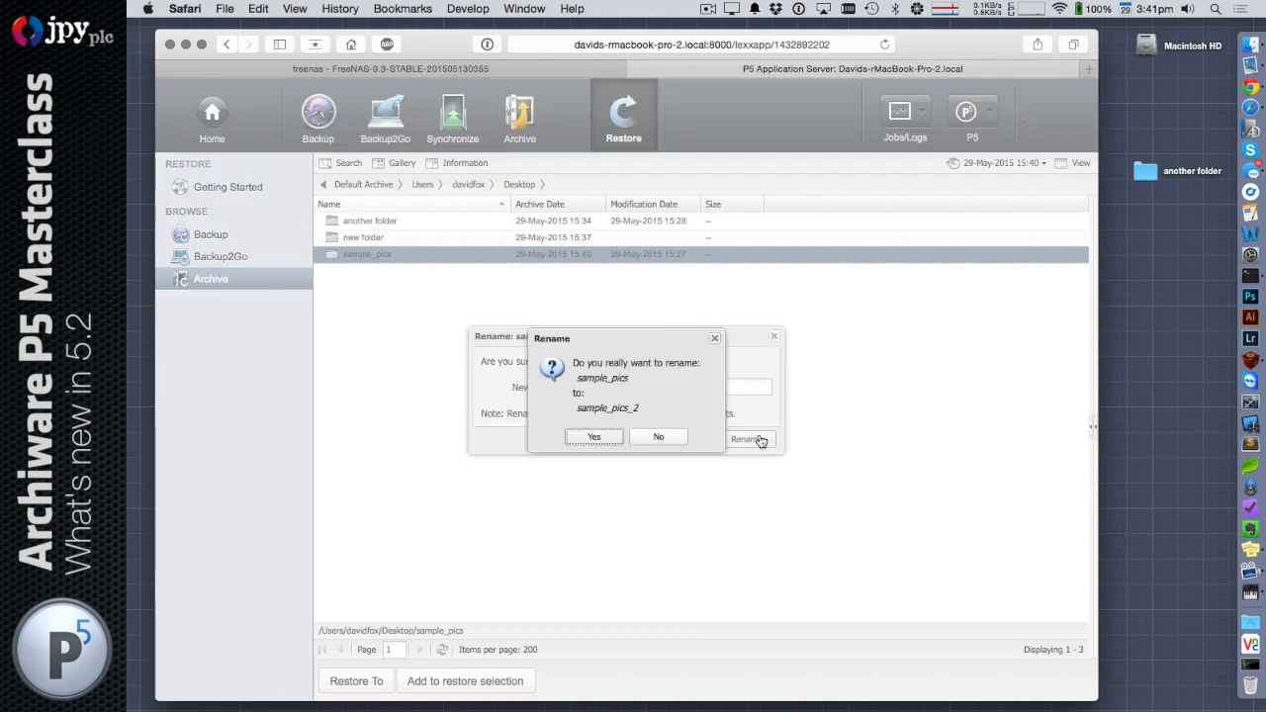
click(596, 439)
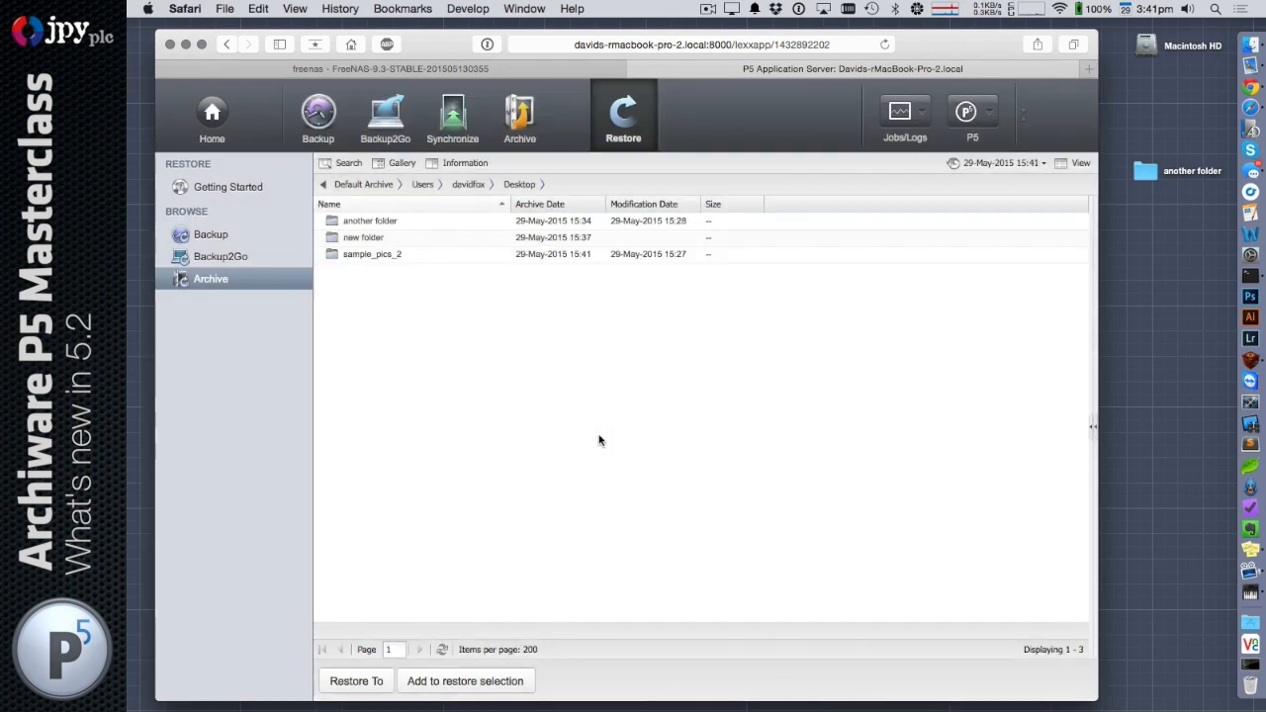
Look through the images inside the renamed sample_pics_2 folder and return to the Desktop folder
click(407, 256)
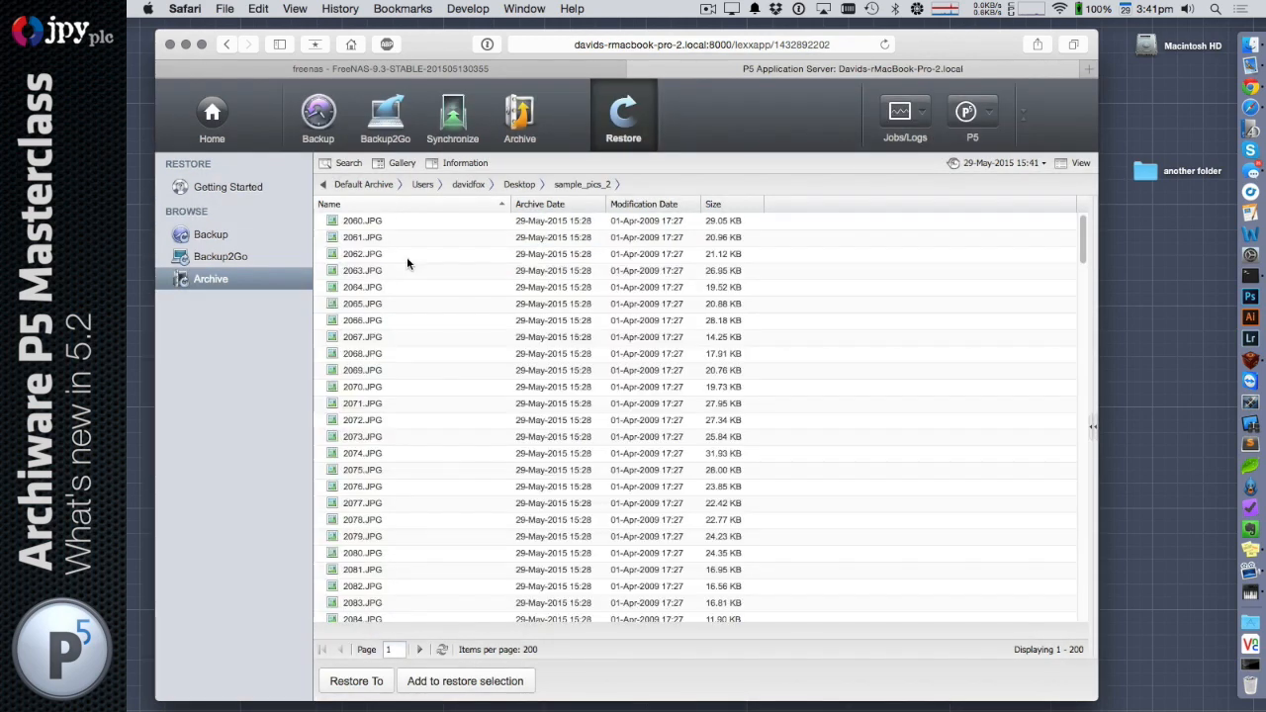
click(518, 185)
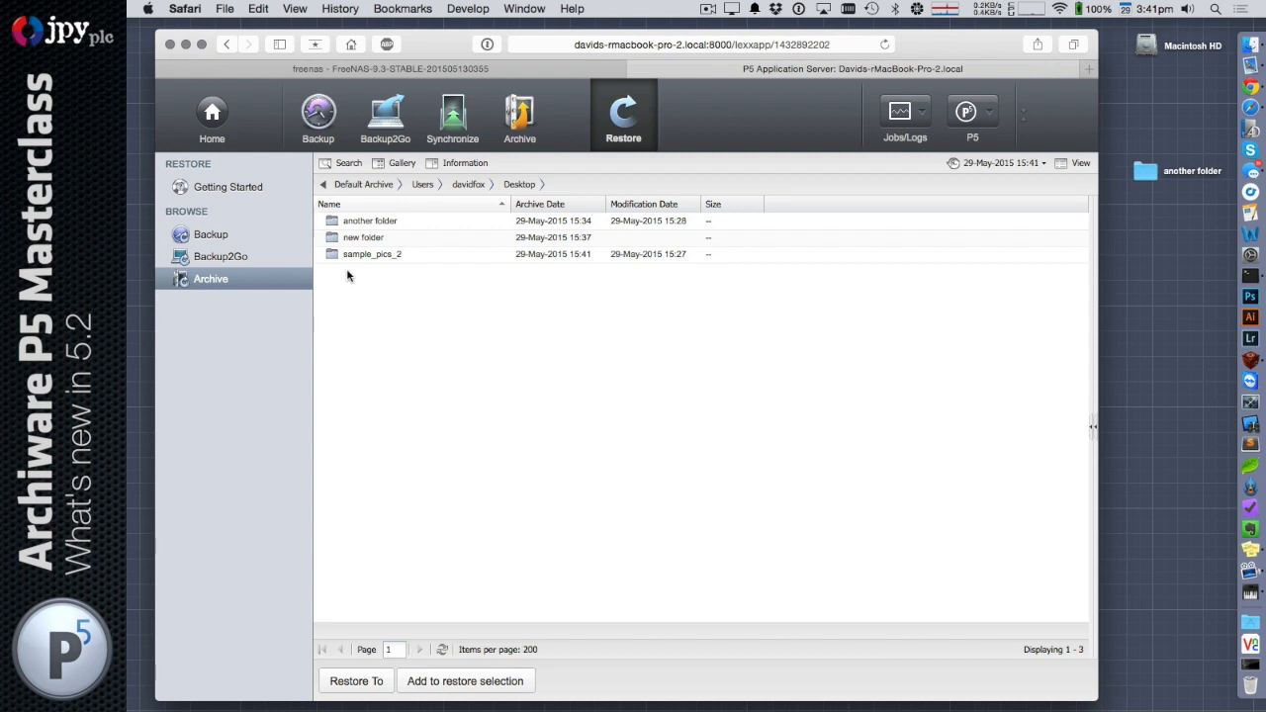
Move the sample_pics_2 folder into the Desktop's new folder in the archive index, accepting the archive jobs note and confirming the move
click(376, 254)
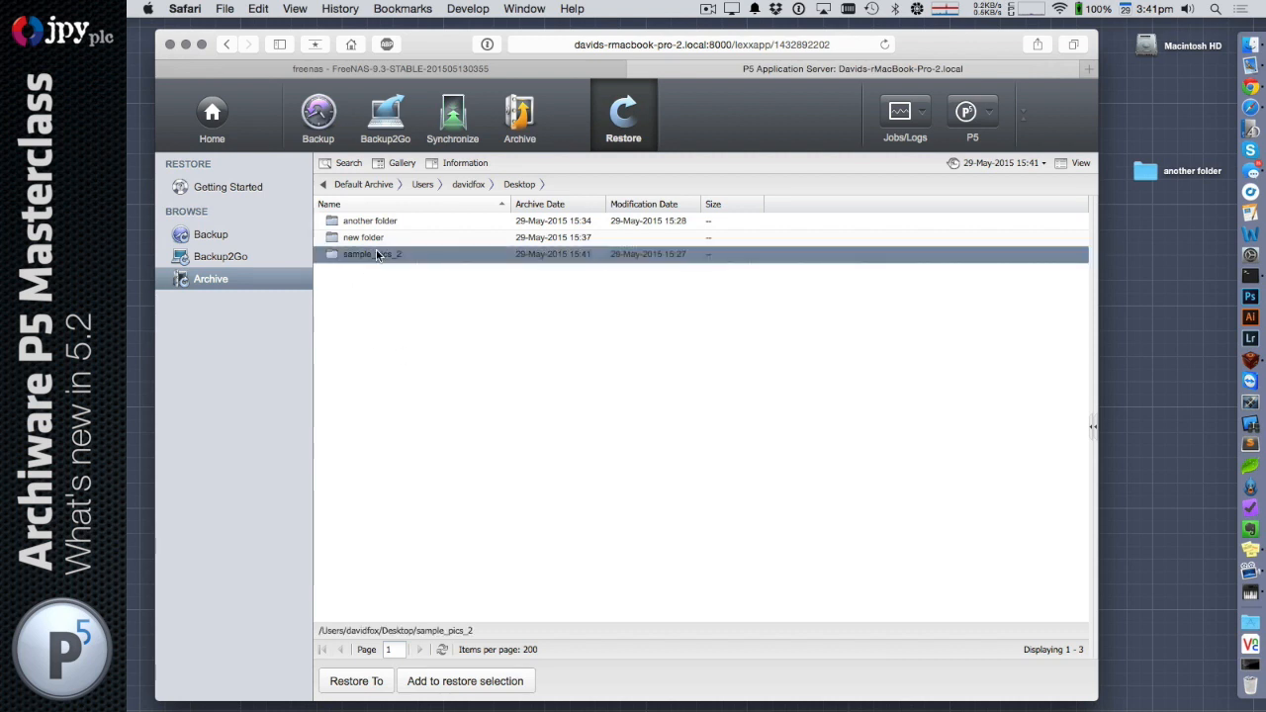
right_click(376, 254)
mouse_move(429, 333)
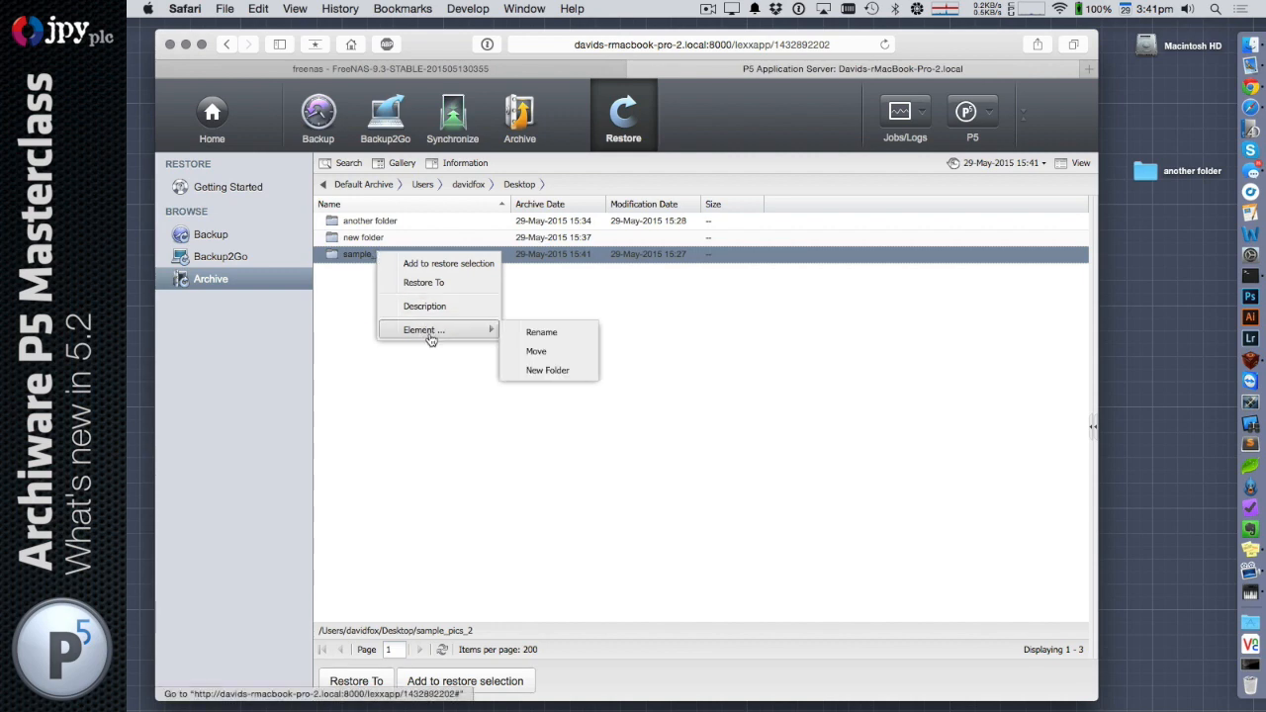
click(556, 358)
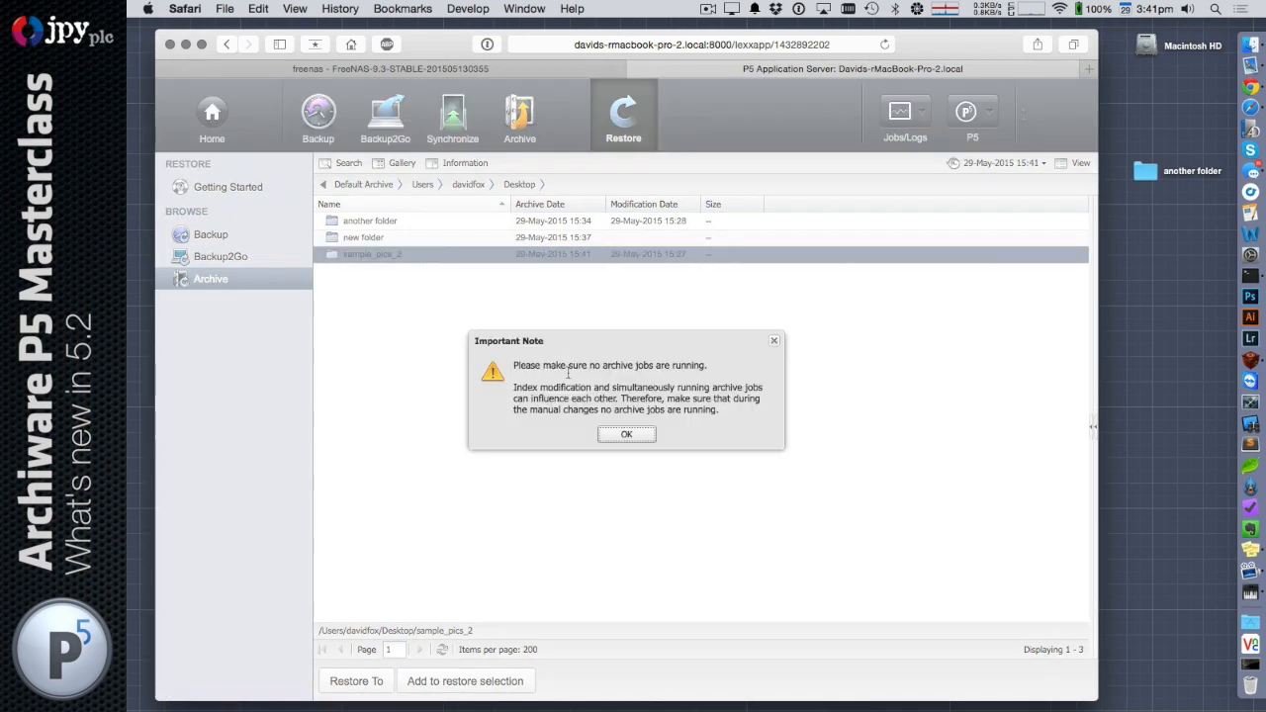
click(631, 435)
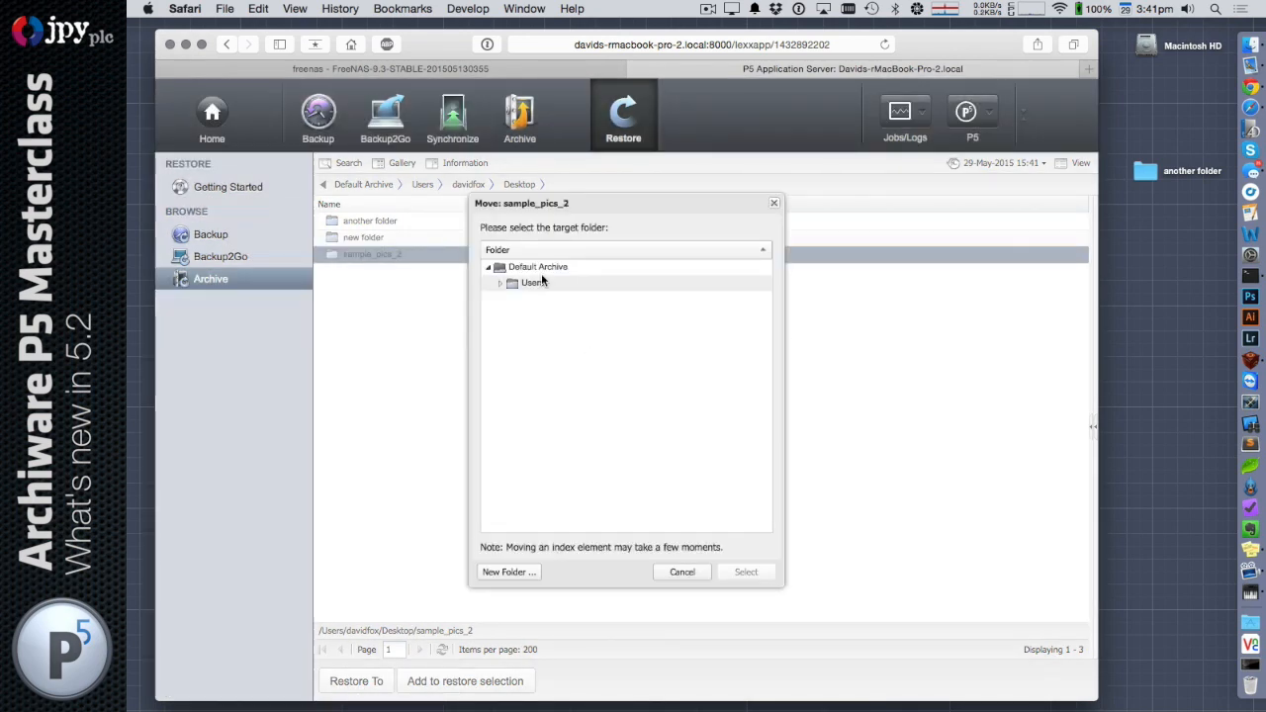
click(501, 284)
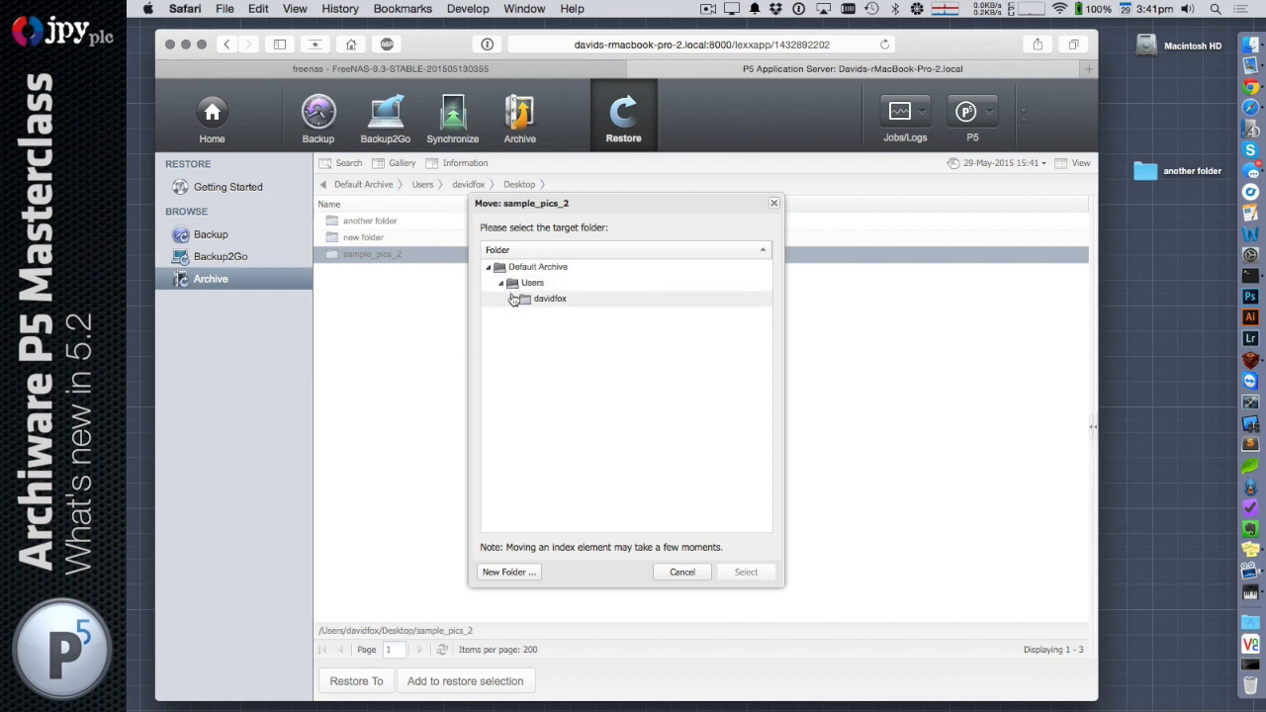
click(513, 298)
click(519, 313)
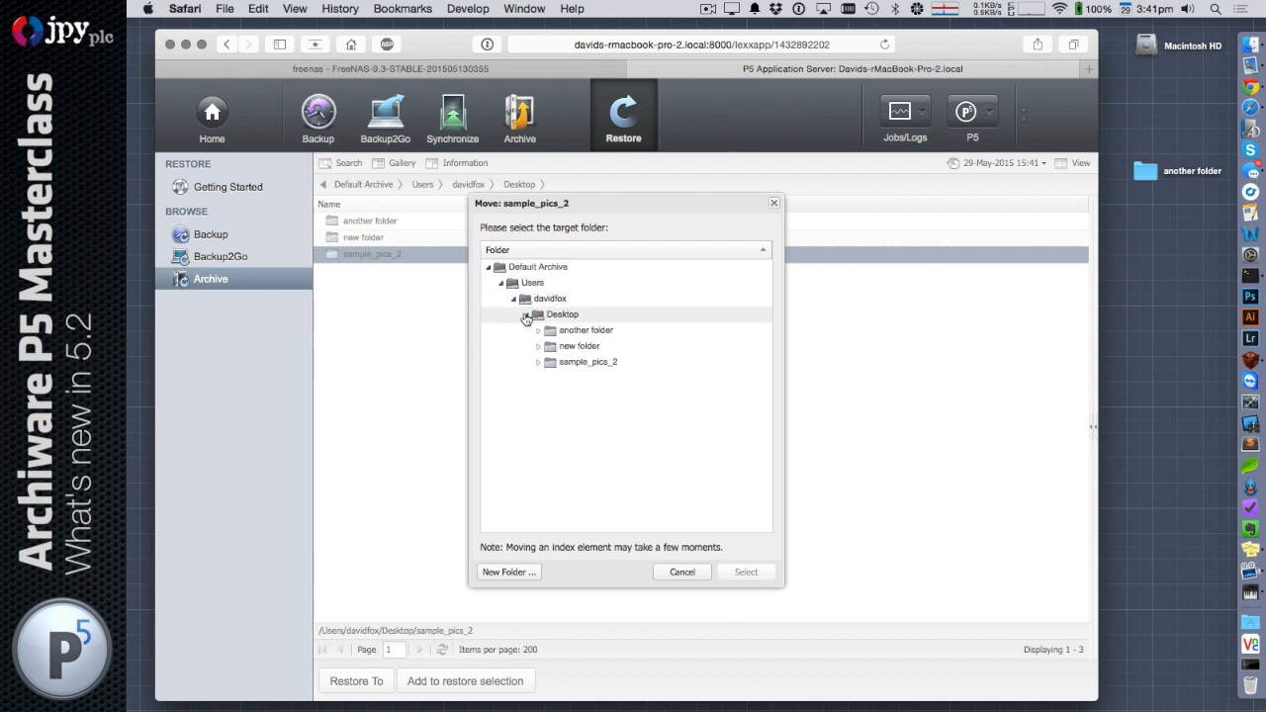
click(582, 347)
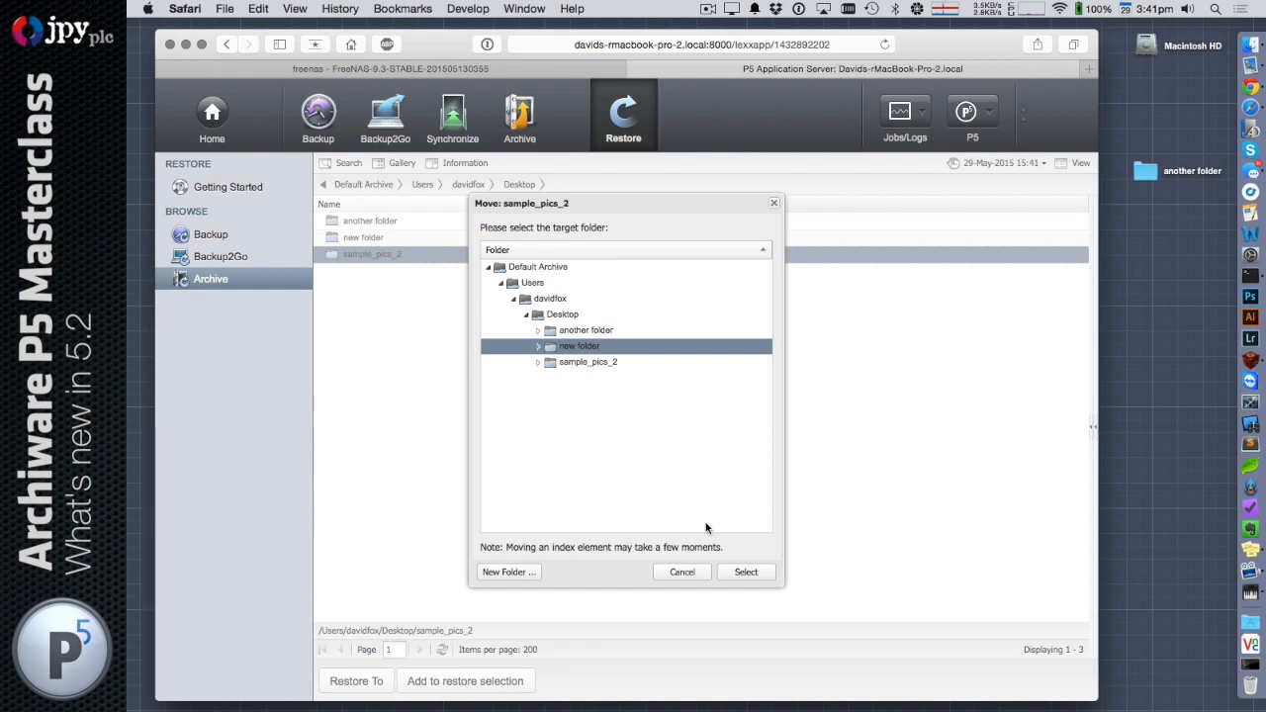
click(747, 571)
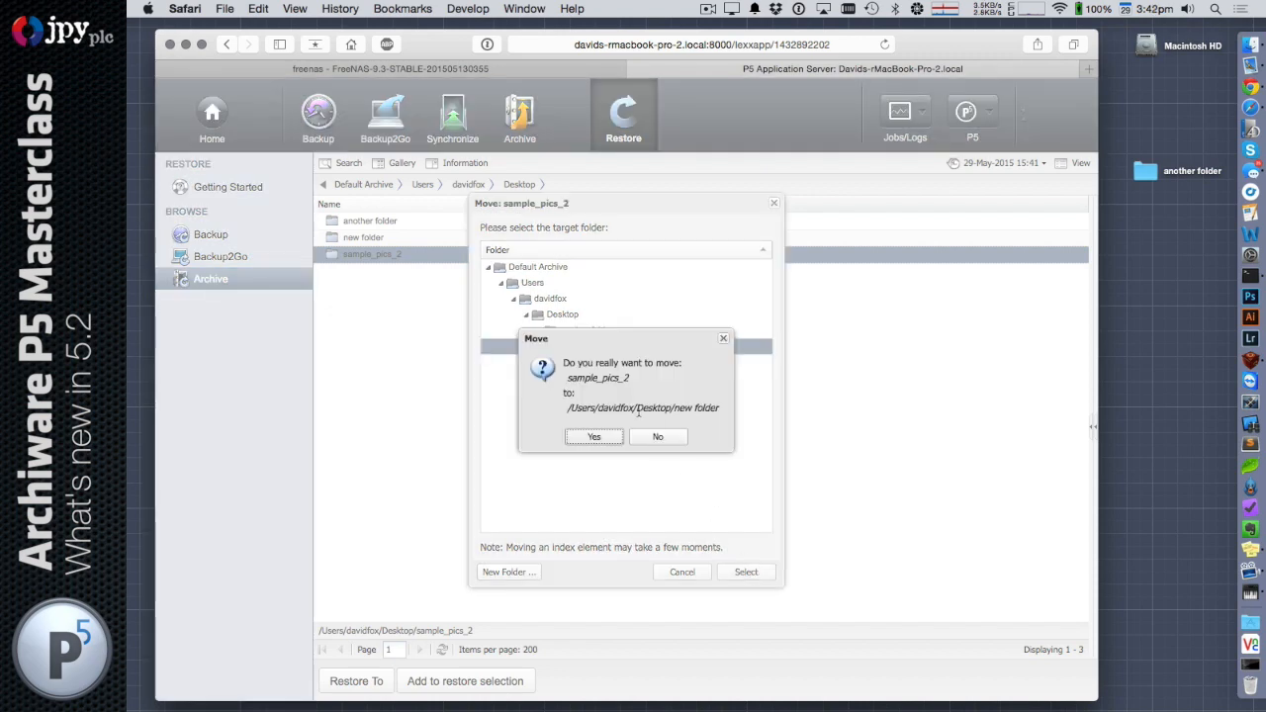
click(597, 440)
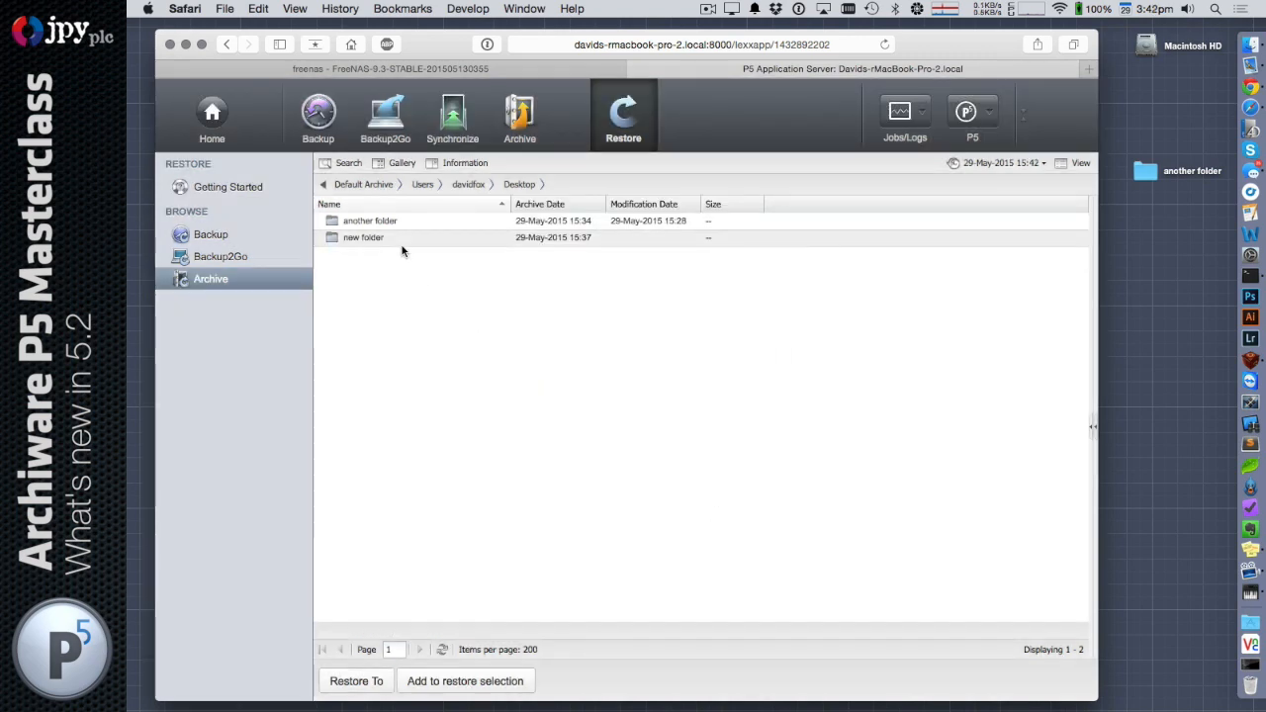
Check new folder and the sample_pics_2 folder inside it, and return to the Desktop folder
double_click(358, 240)
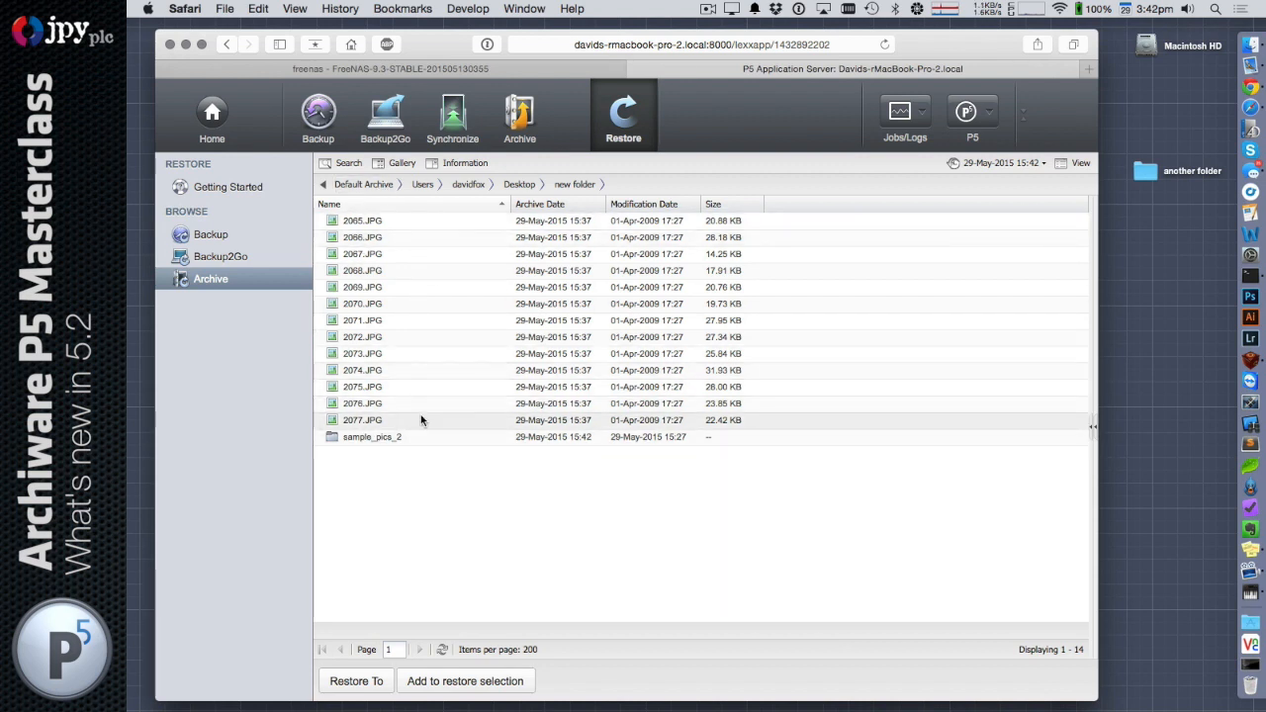
click(410, 441)
double_click(410, 441)
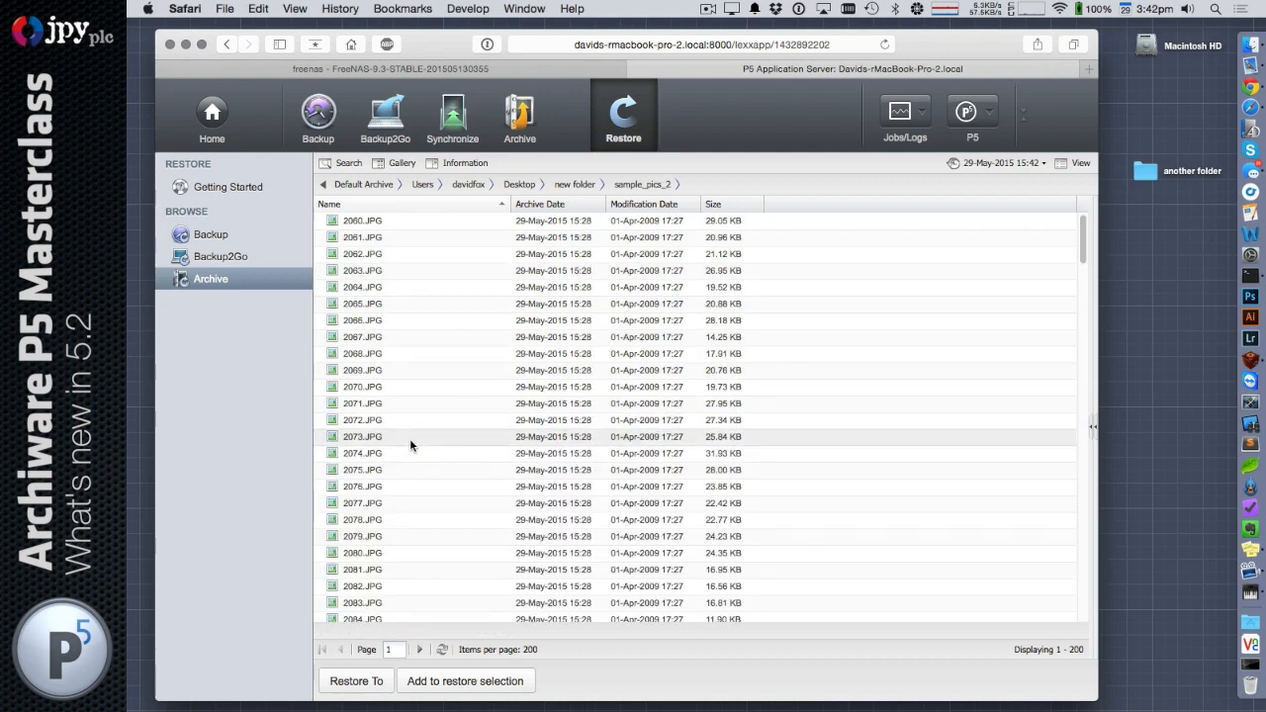
click(513, 186)
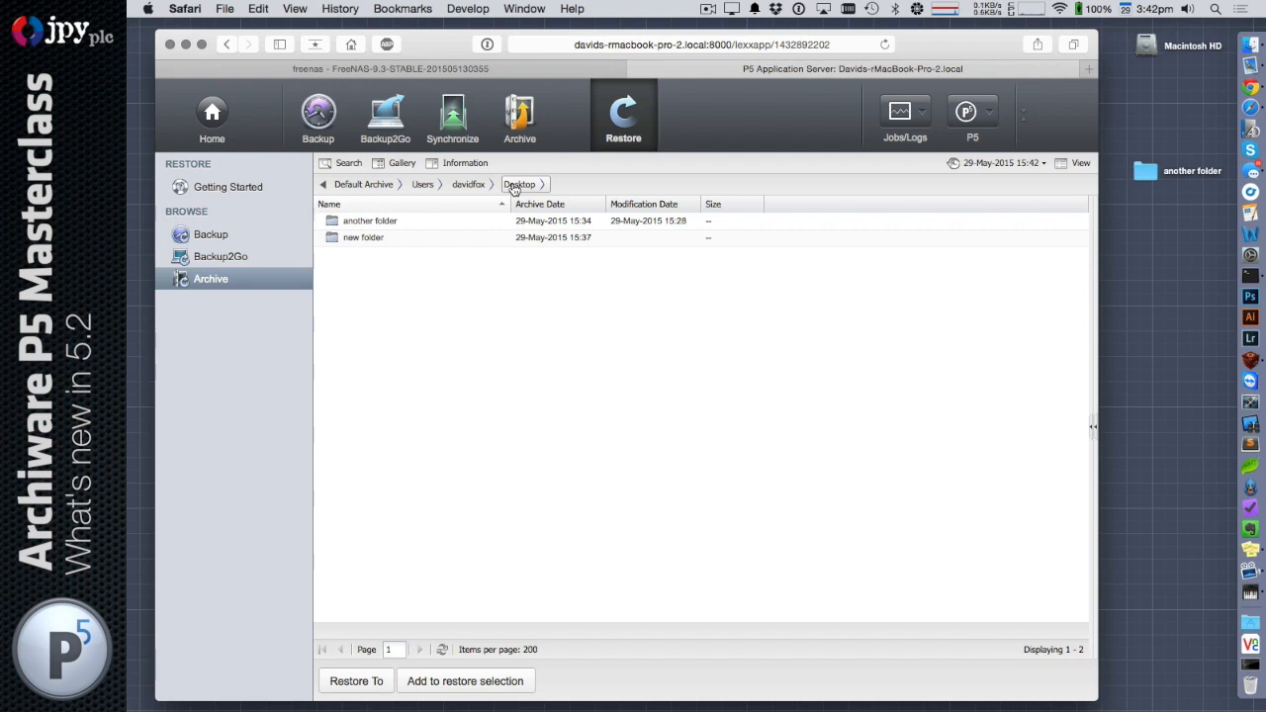
View the Desktop folder's index as of 29-May-2015 15:41, and switch back to the 15:42 snapshot
click(1000, 164)
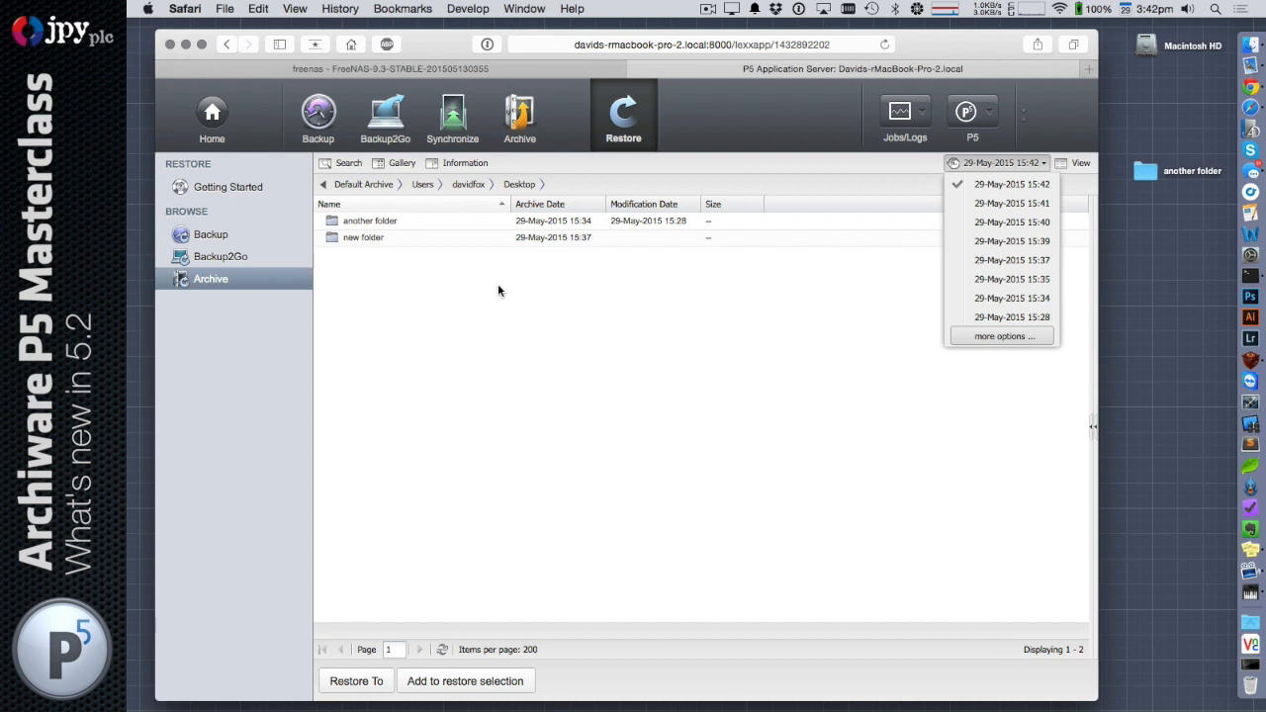
click(999, 204)
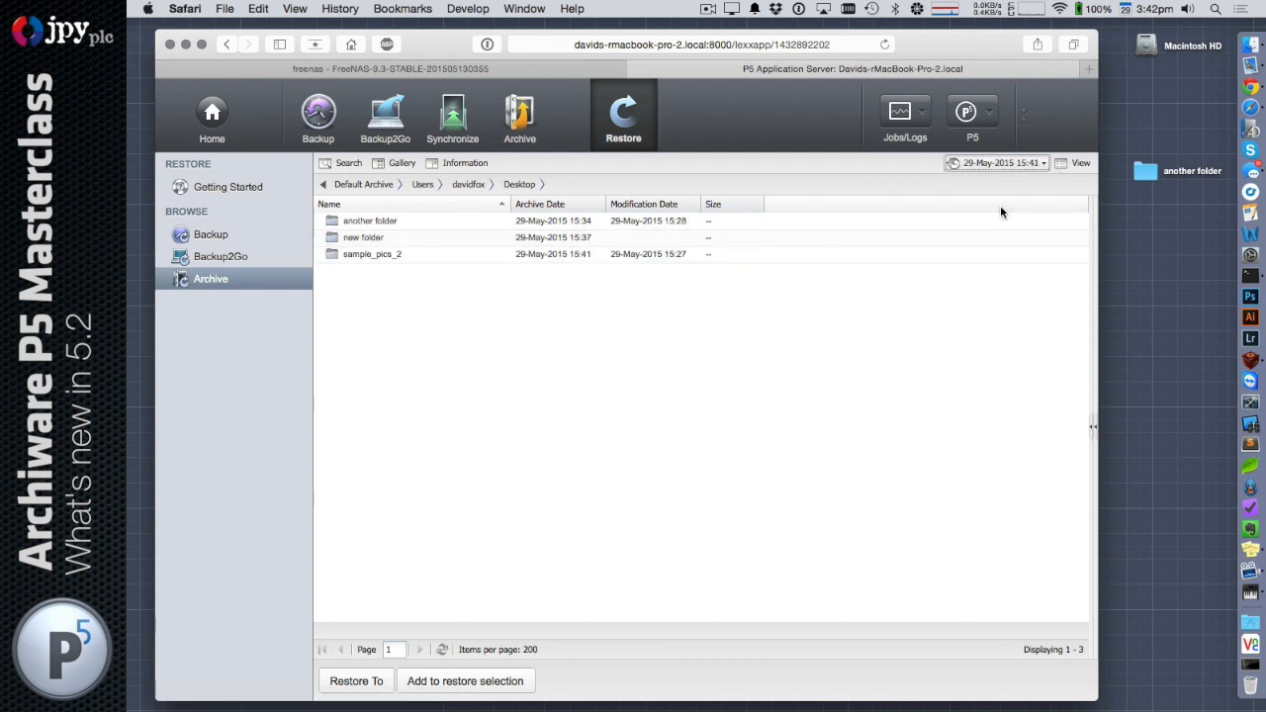
click(999, 164)
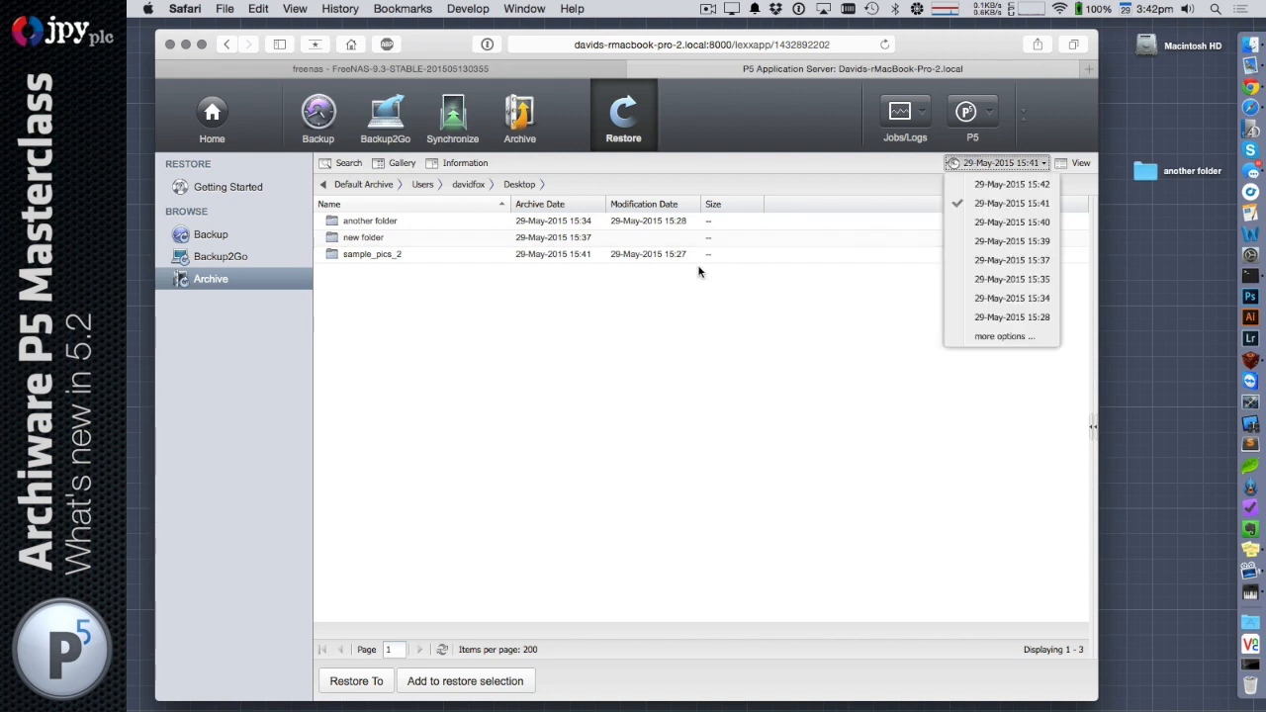
click(636, 359)
click(1013, 165)
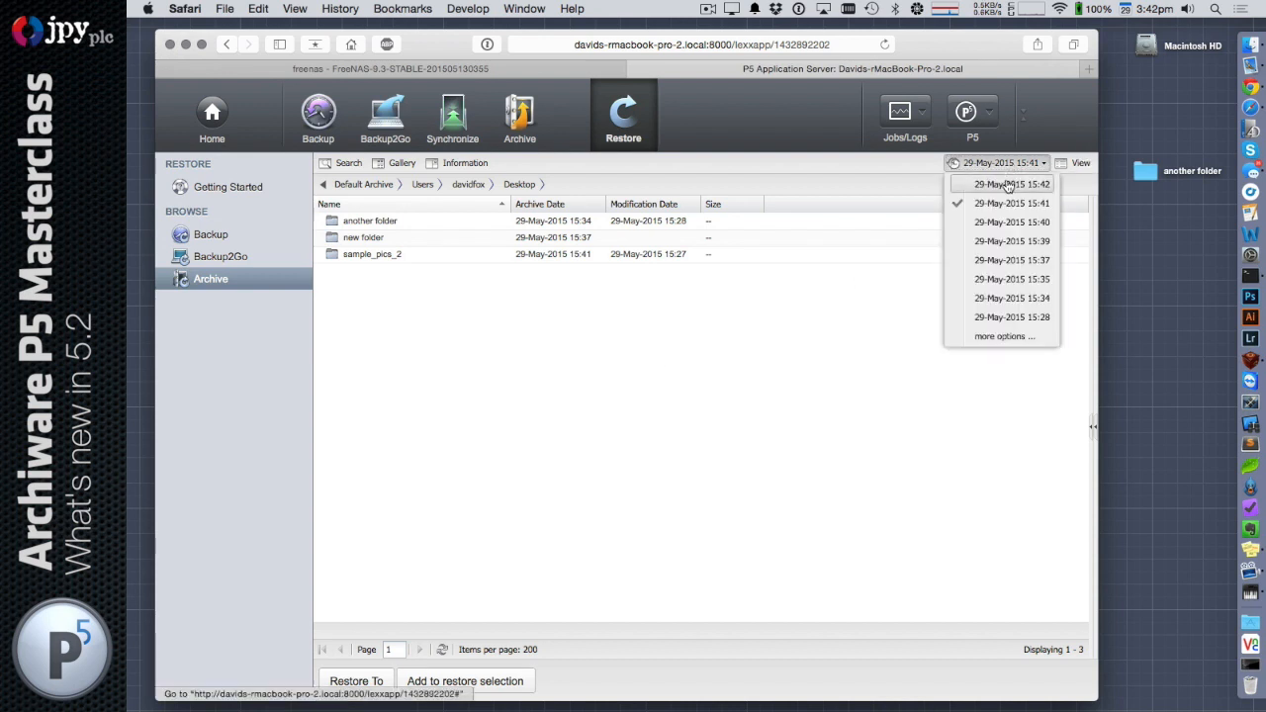
click(1011, 184)
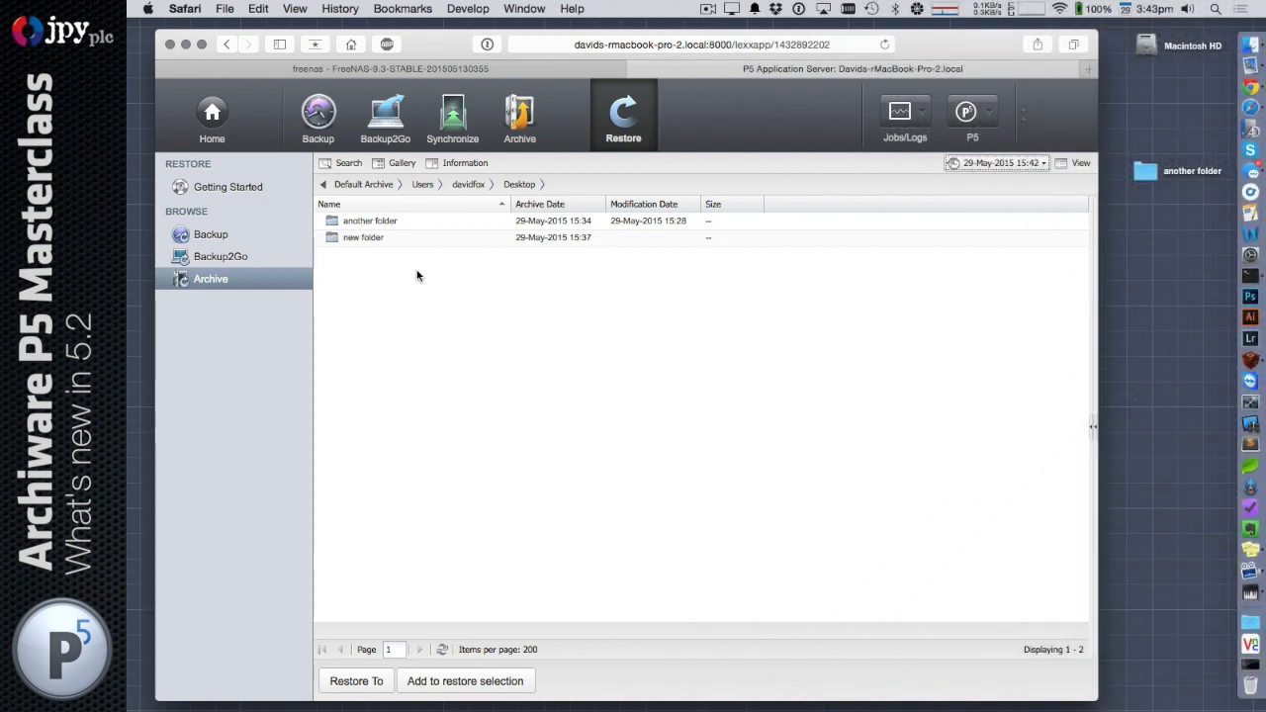
Search the entire index for names starting with 21 and look through the results
click(348, 165)
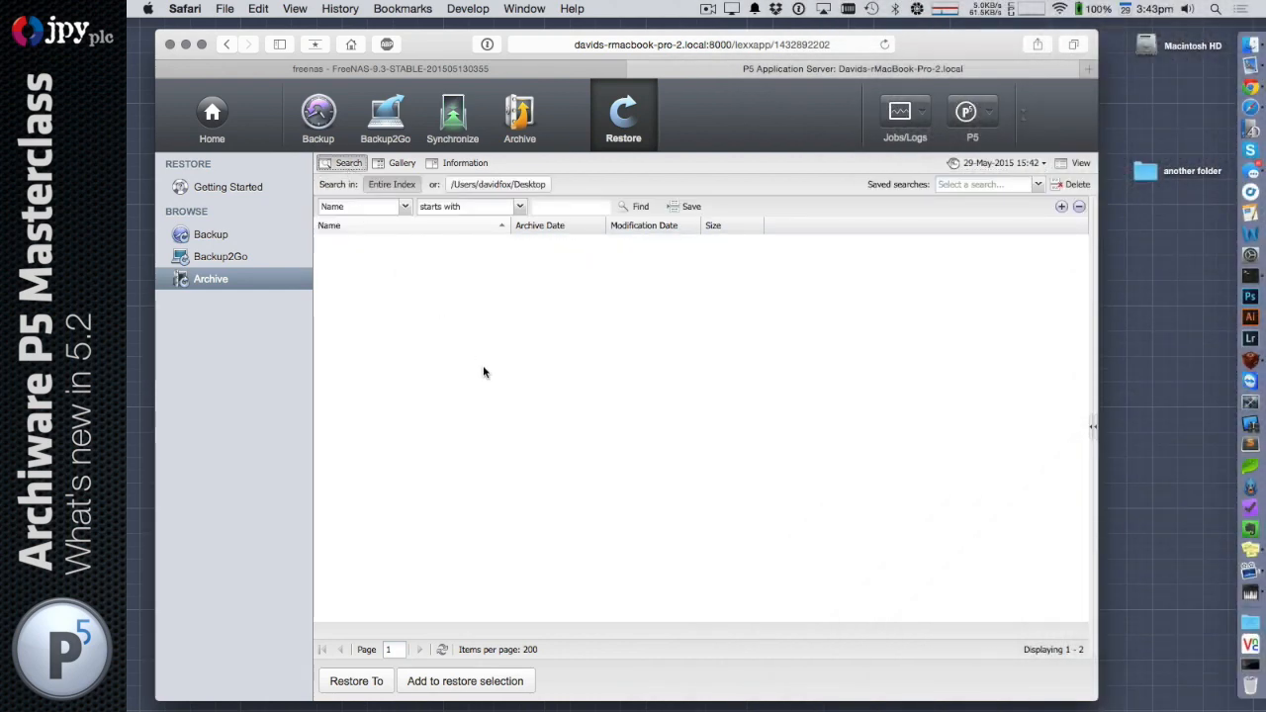
click(582, 207)
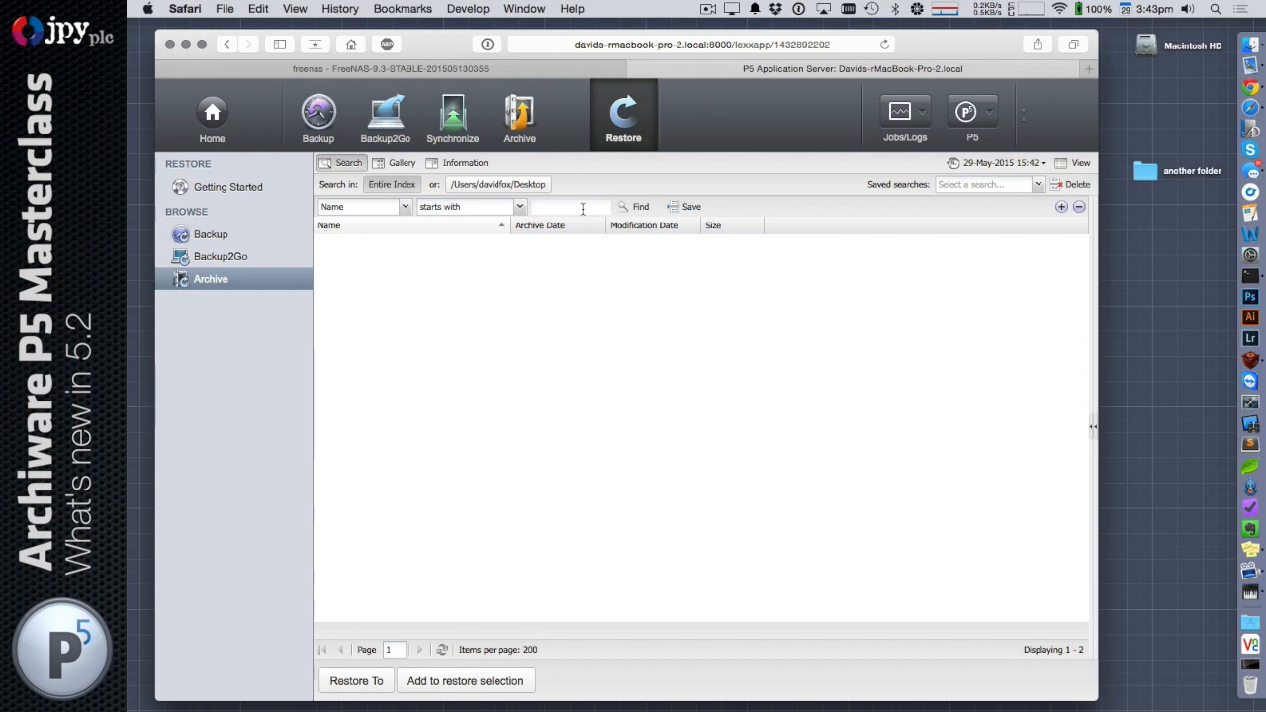
text(21)
click(633, 207)
scroll(537, 372, down, 10)
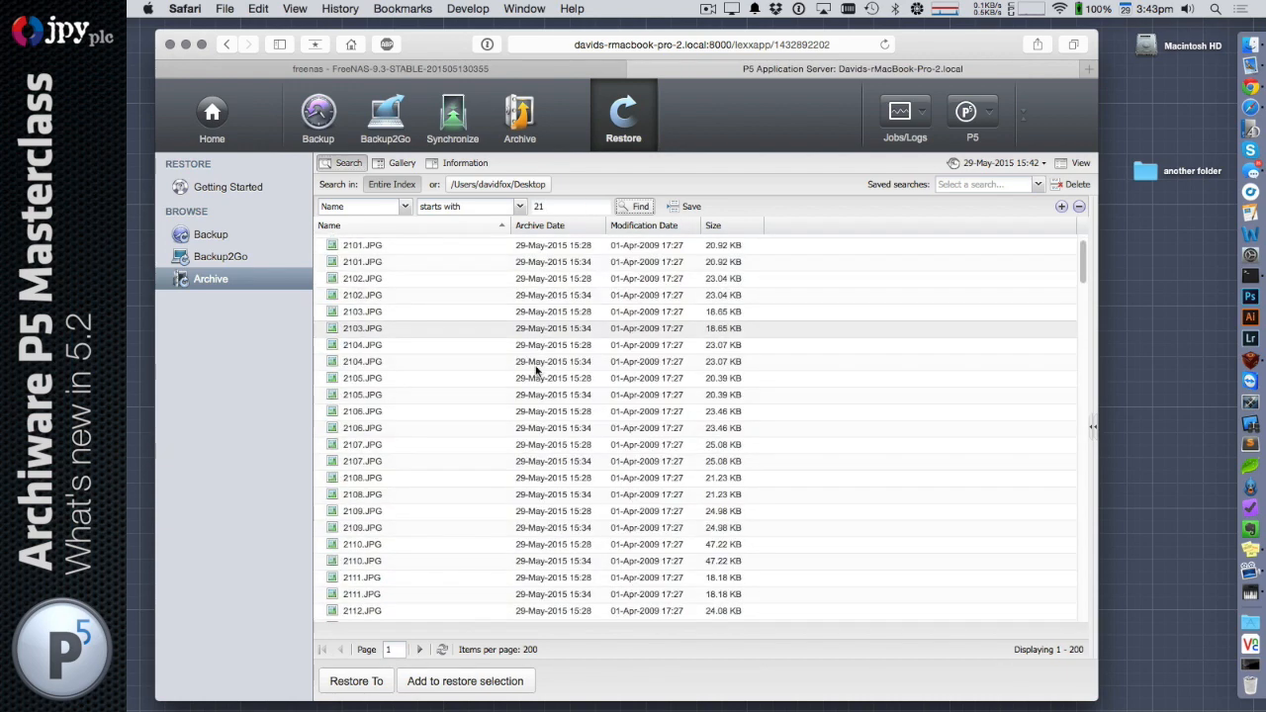
scroll(537, 372, up, 10)
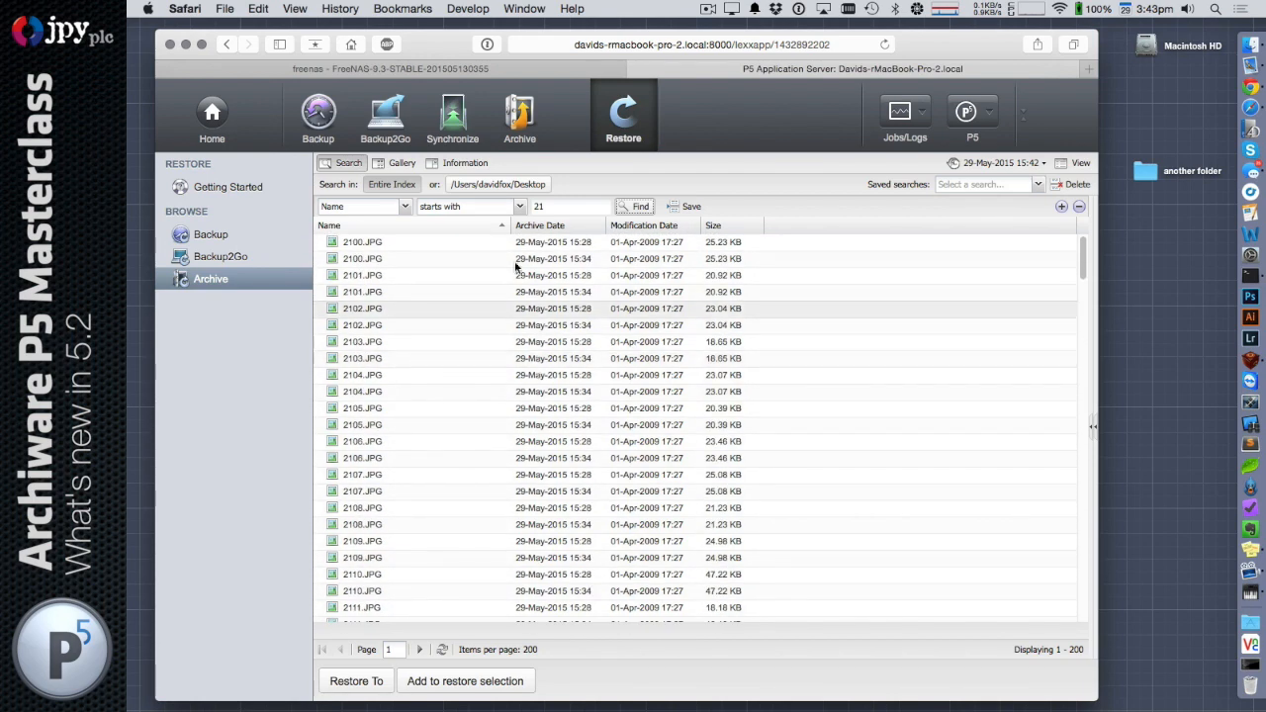
Narrow the index search to names starting with 210 and add a second condition requiring the name to contain JPG
click(577, 208)
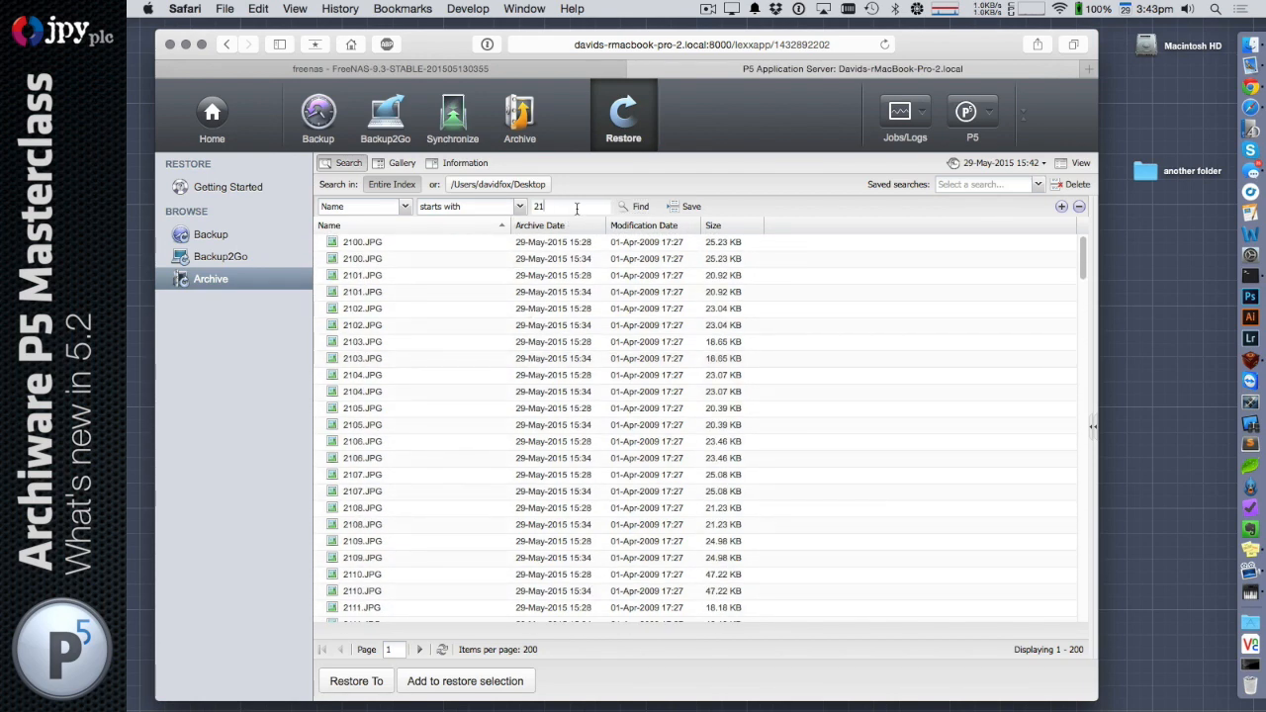
text(0)
key(Return)
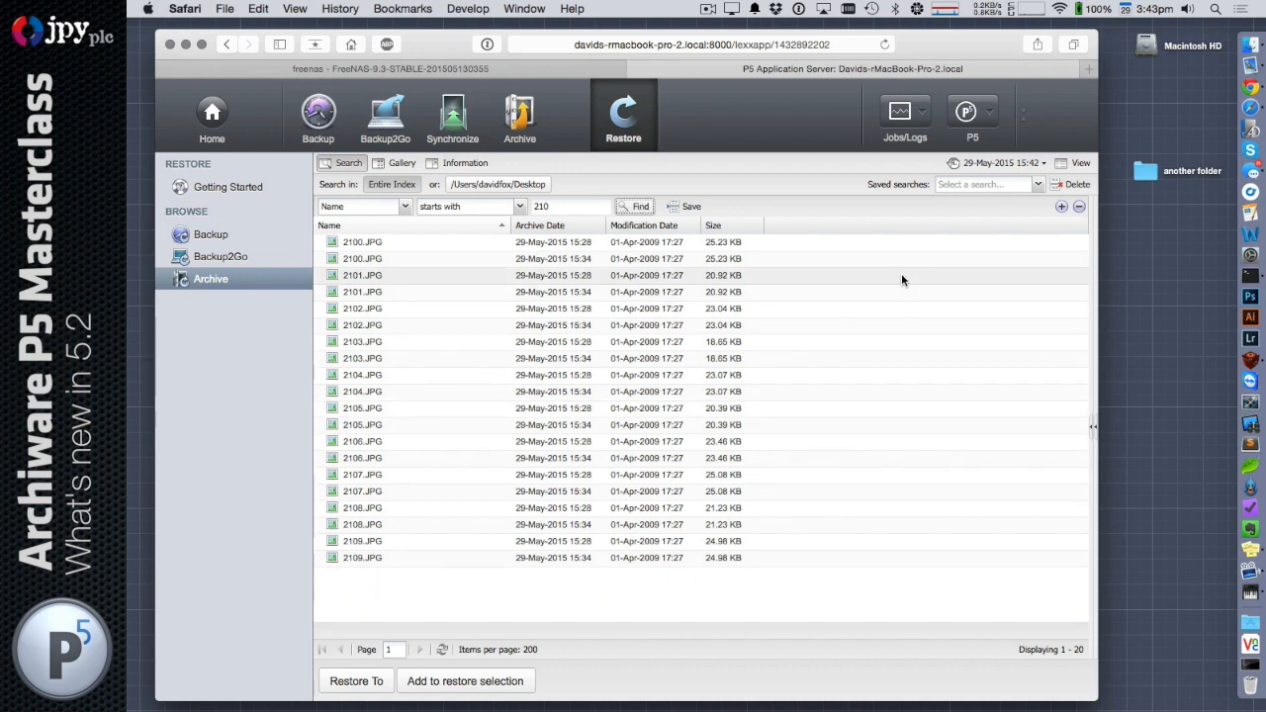
click(1061, 207)
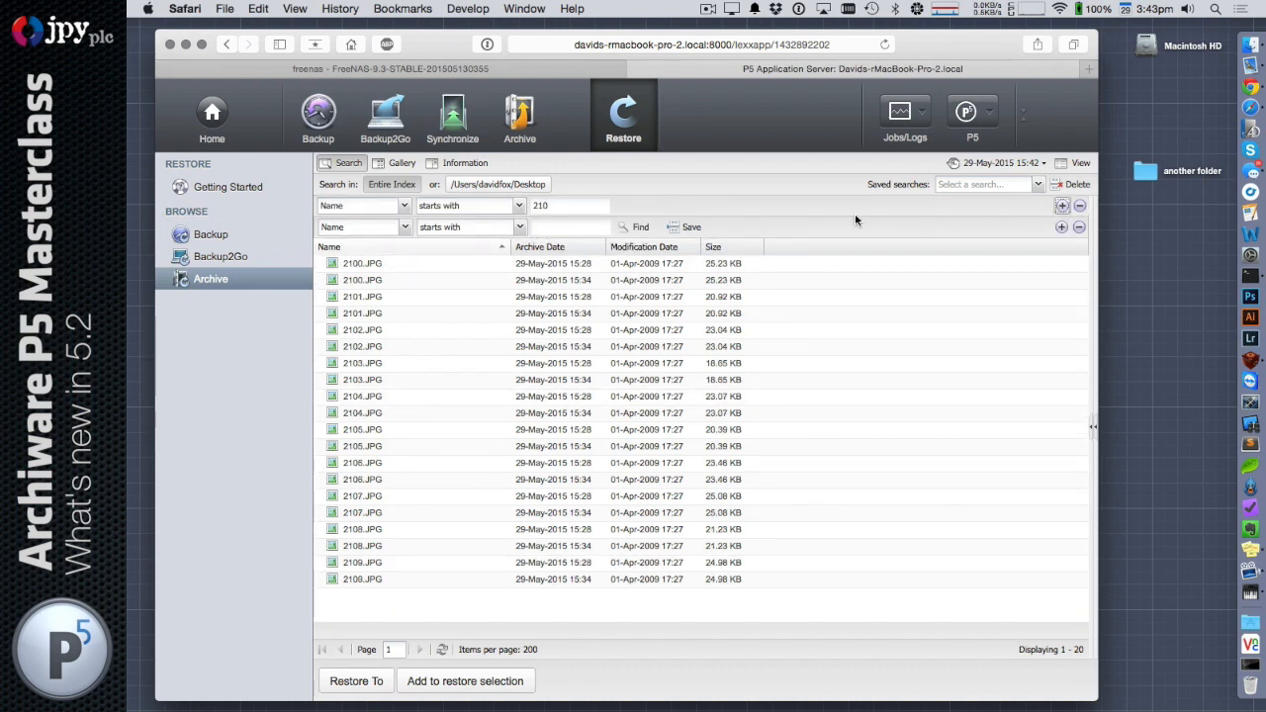
click(467, 229)
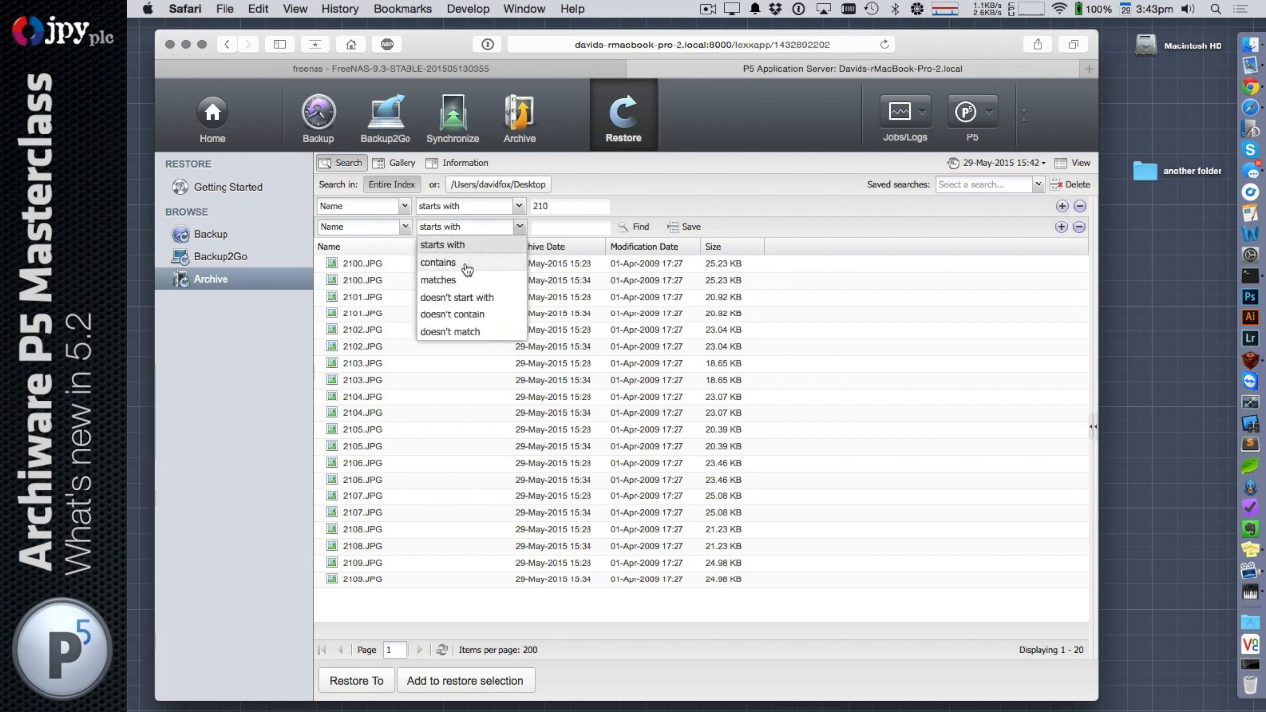
click(464, 264)
click(544, 227)
text(JPG)
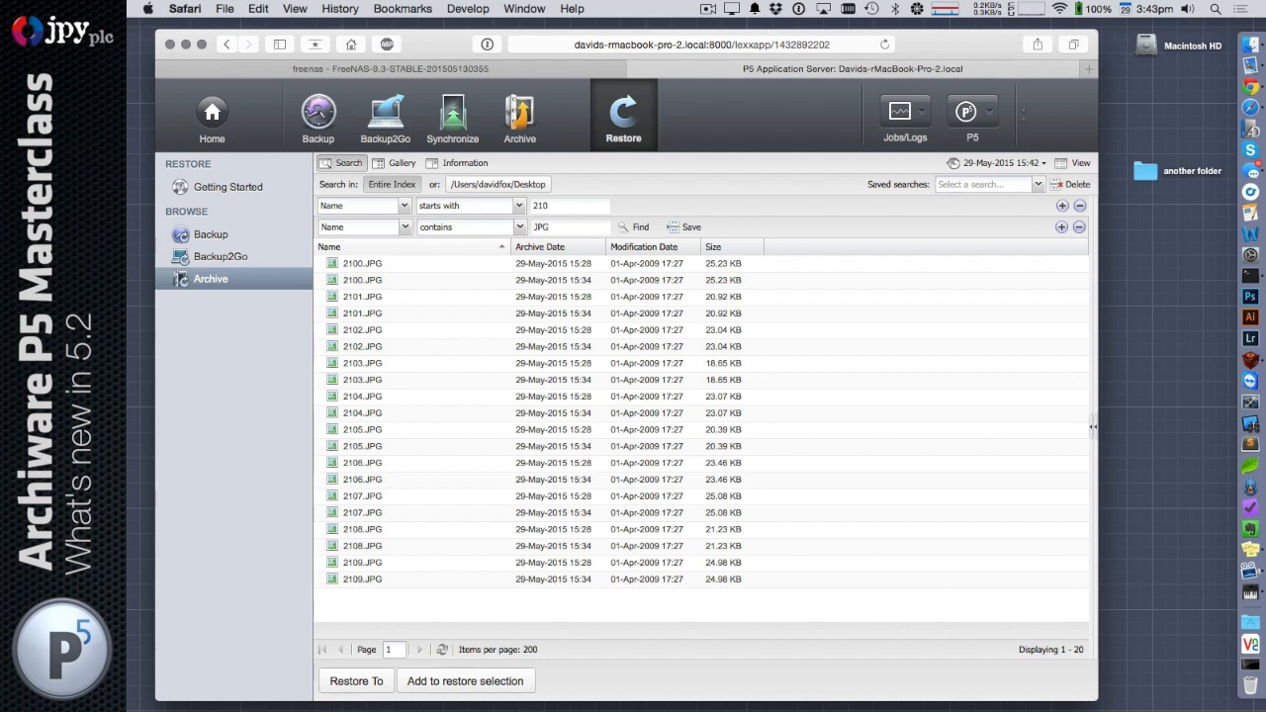
key(Return)
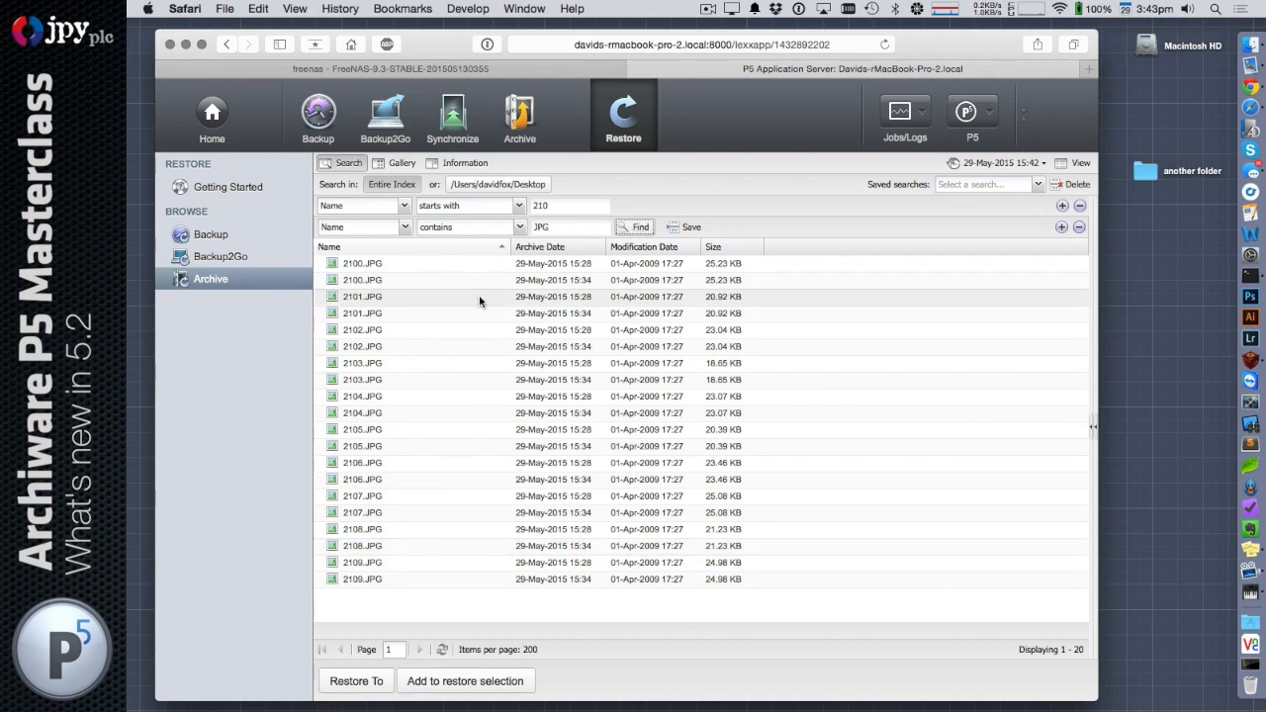
Save the search query as JPEG 21 and load it from the saved searches
click(690, 227)
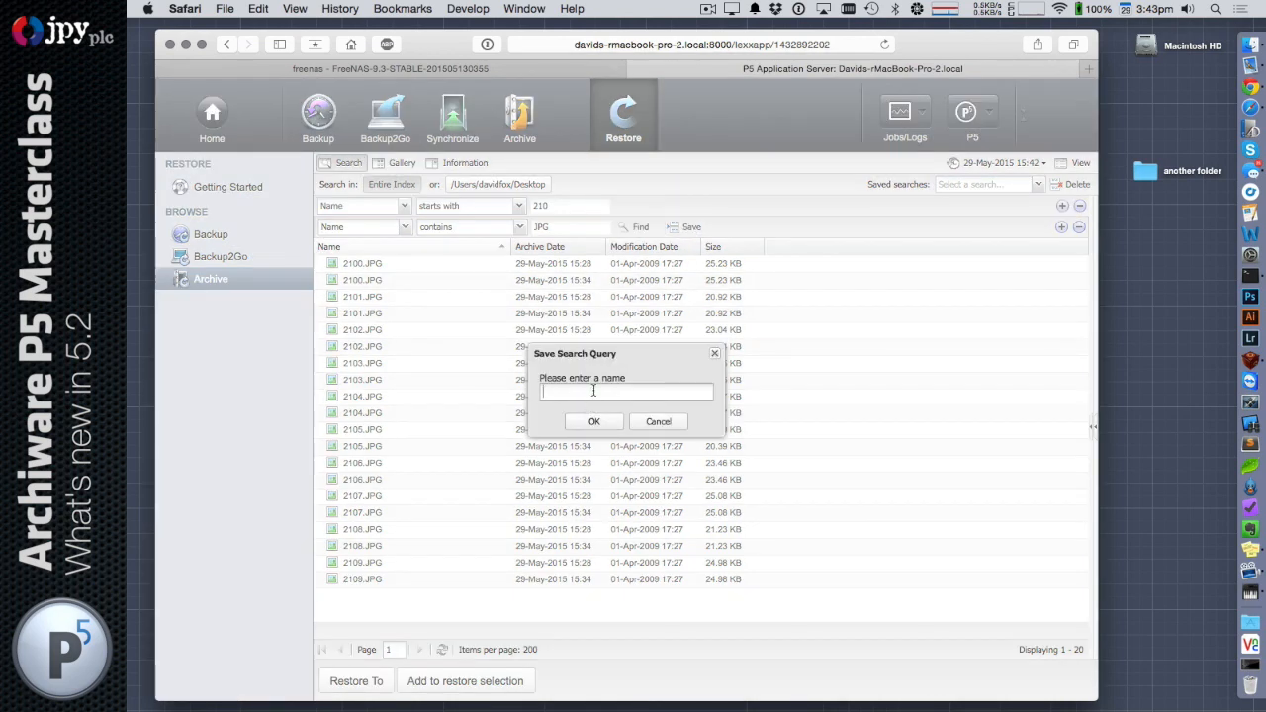
text(JPEG 21)
click(610, 423)
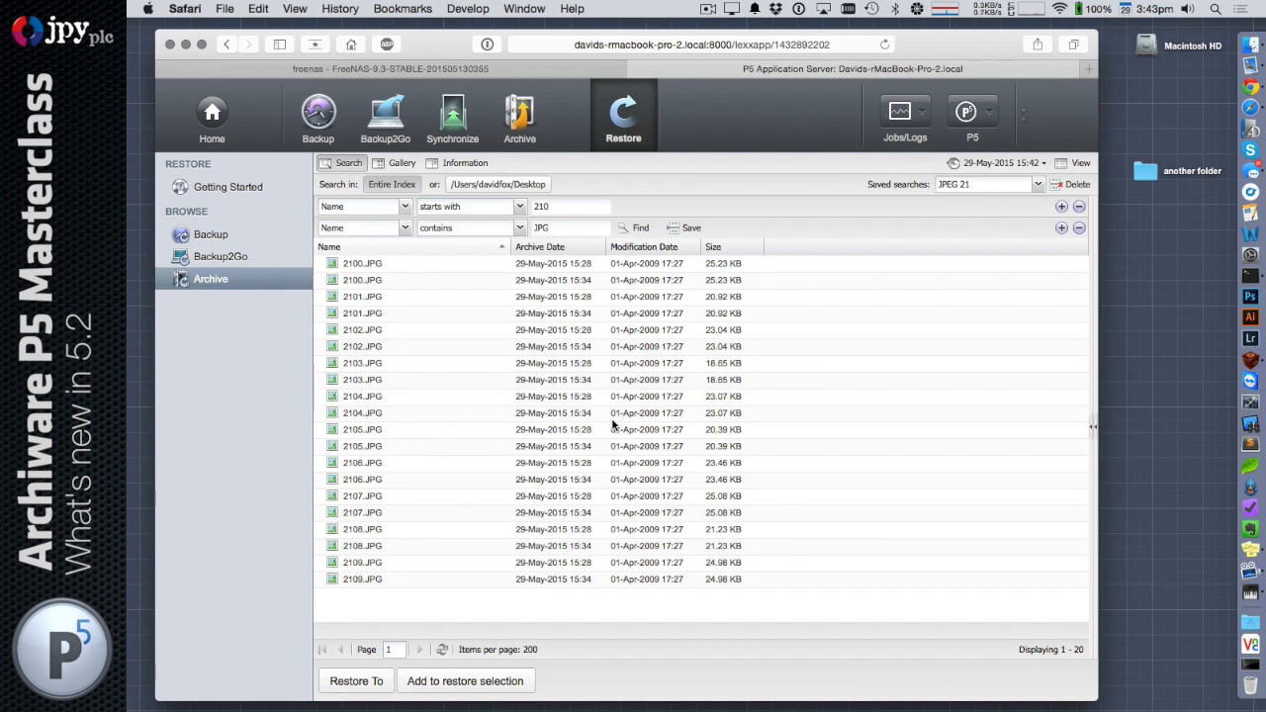
click(1038, 187)
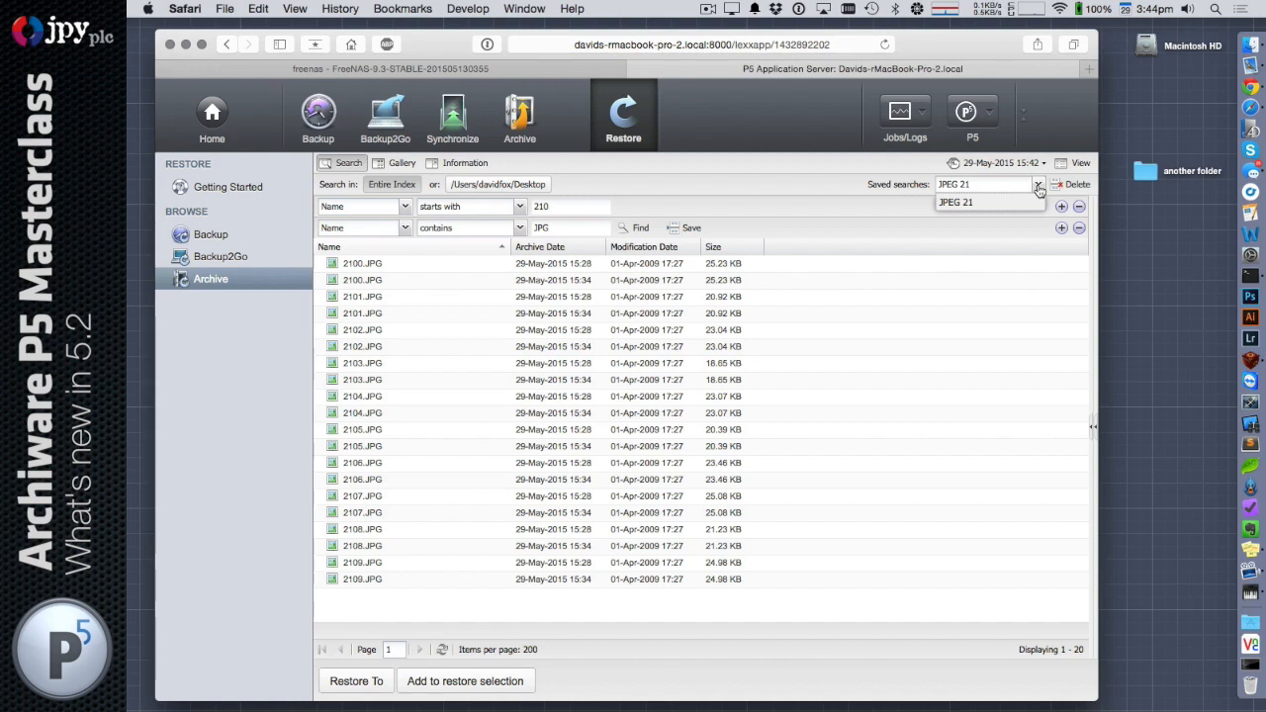
click(1018, 202)
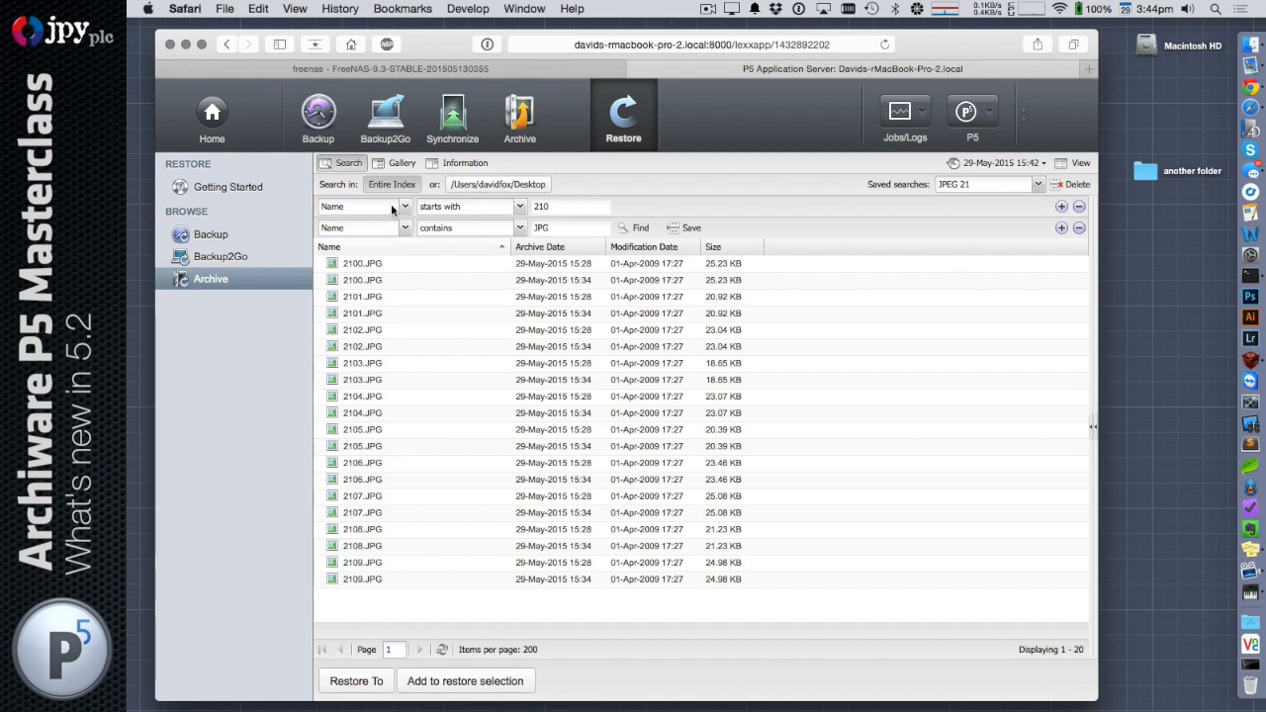
Leave the search, open the another folder directory, and reopen the search to load the saved JPEG 21 query there
click(347, 166)
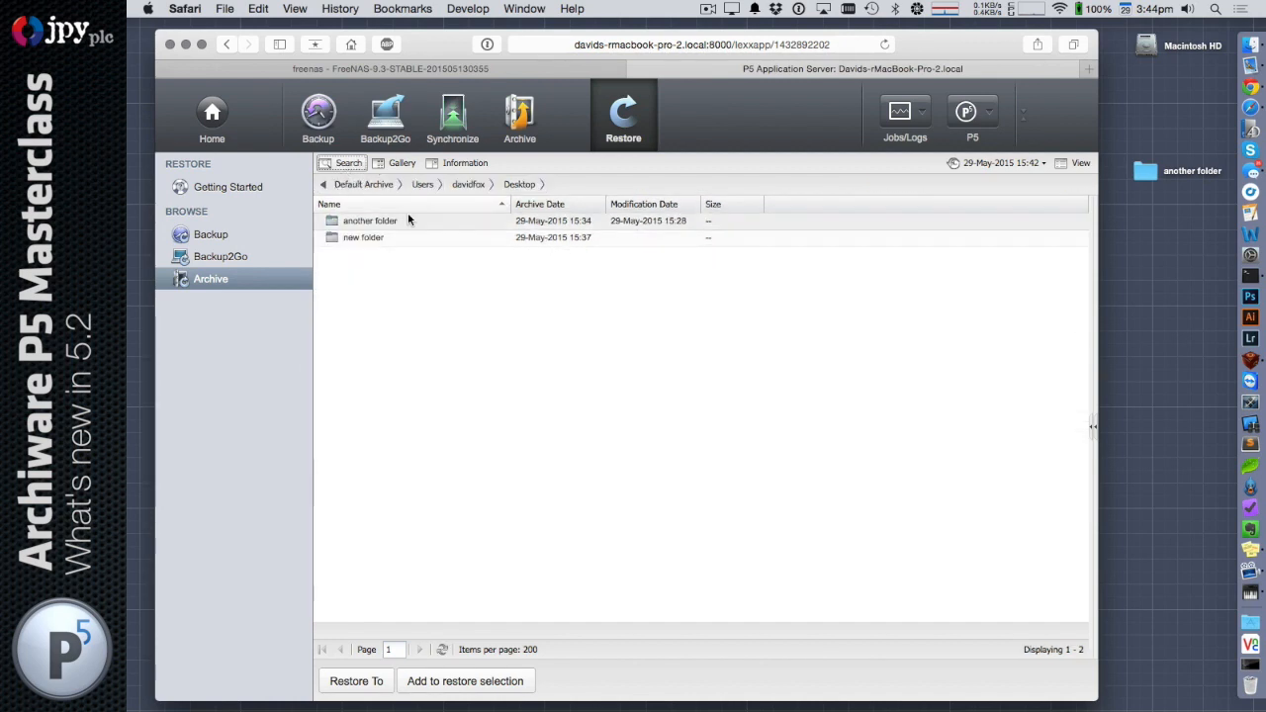
double_click(382, 220)
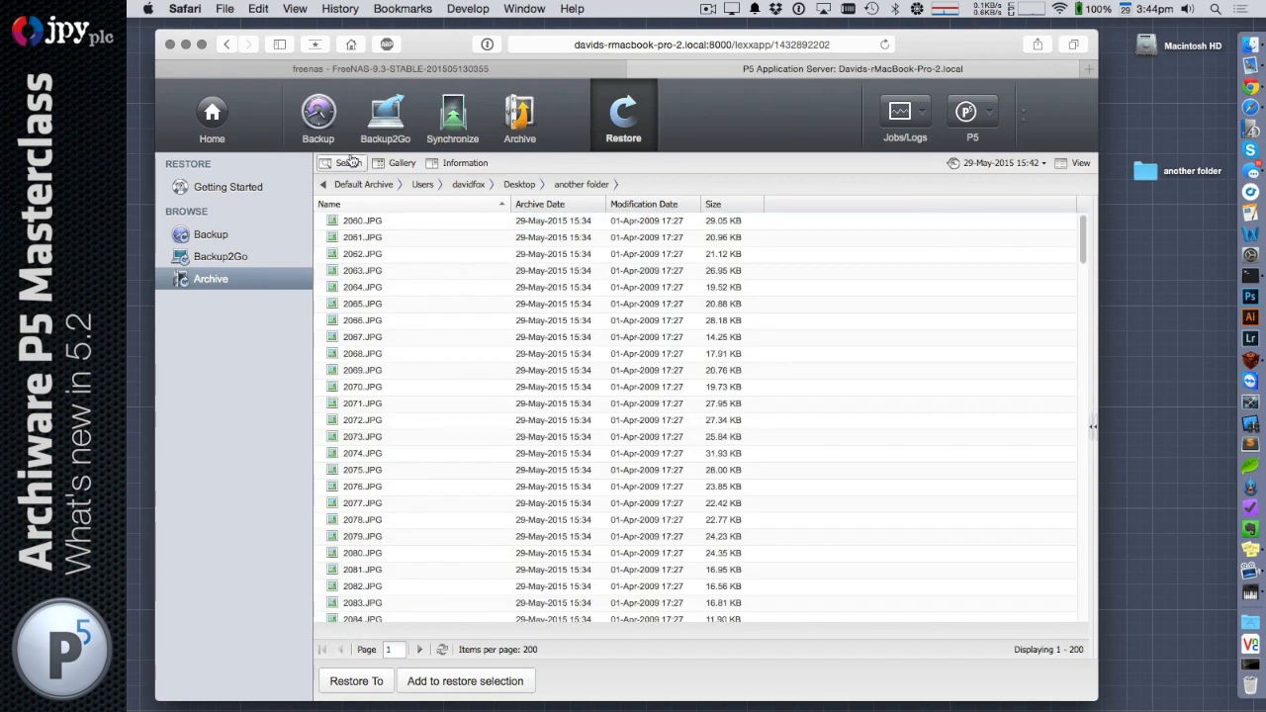
click(348, 162)
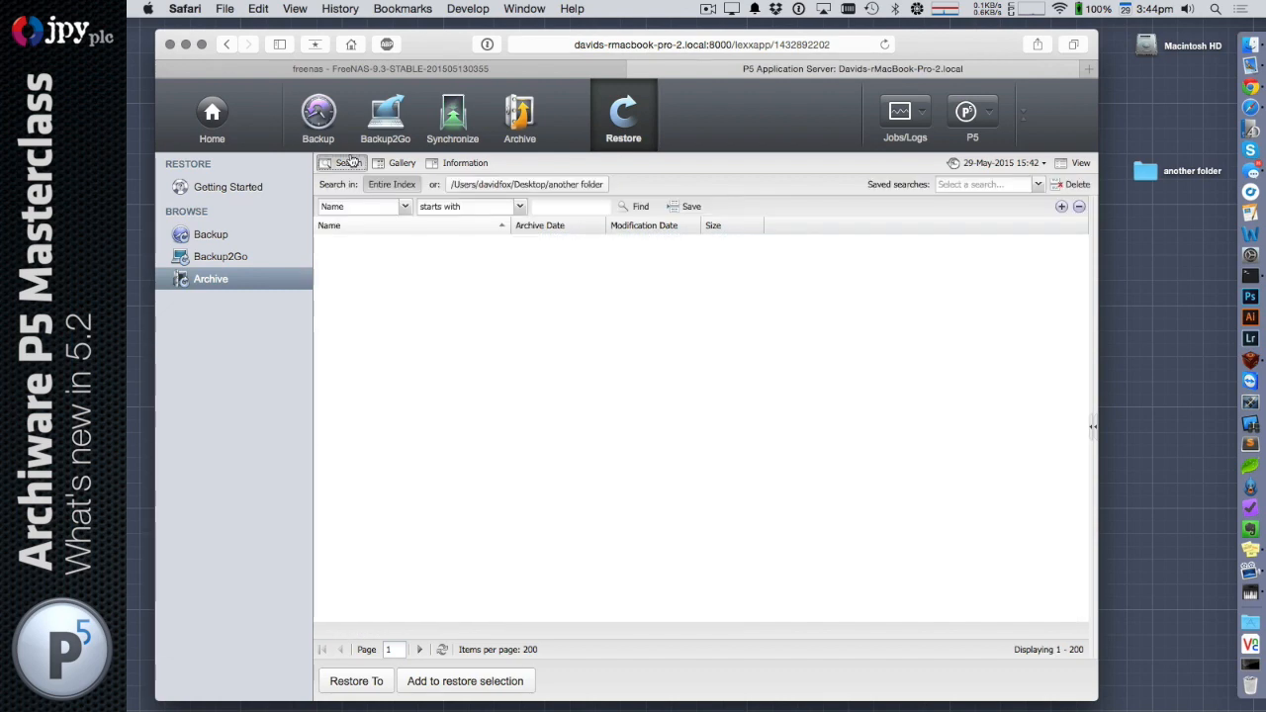
click(1030, 185)
click(1016, 203)
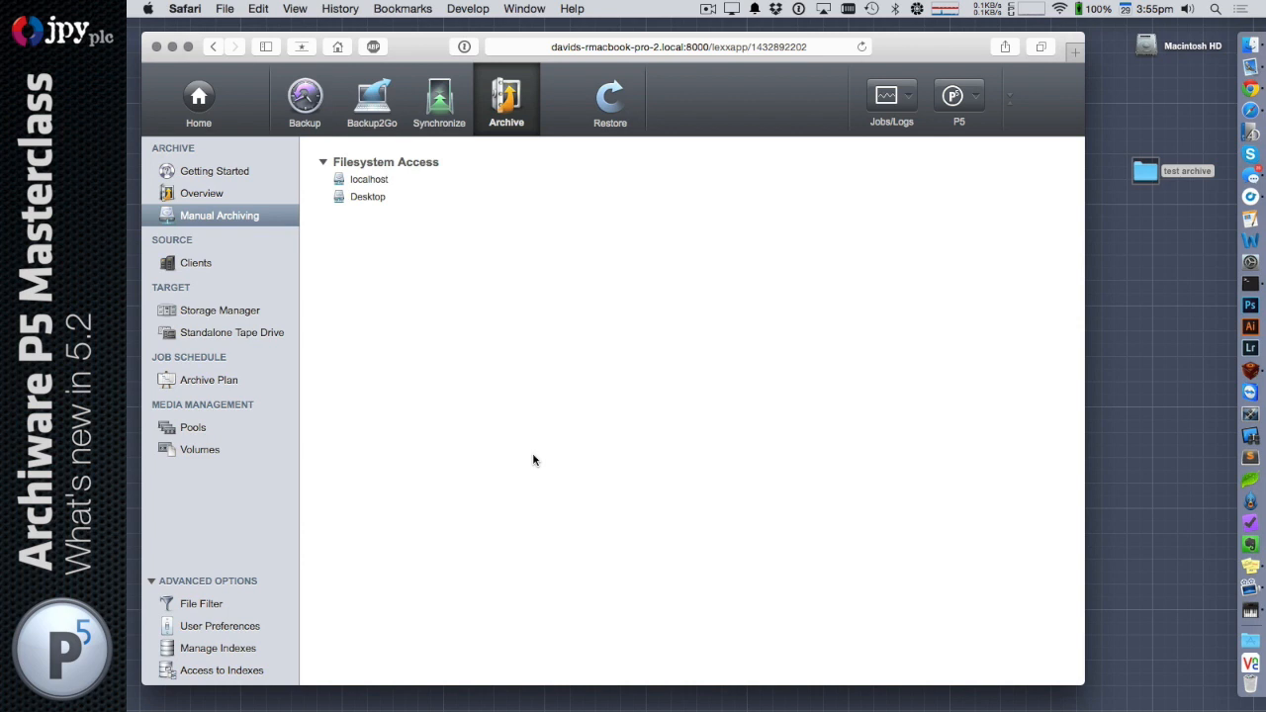
Archive the test archive folder from the Desktop with Archive_Plan, keeping the Desktop folder as the index location
click(1158, 172)
click(928, 244)
click(368, 198)
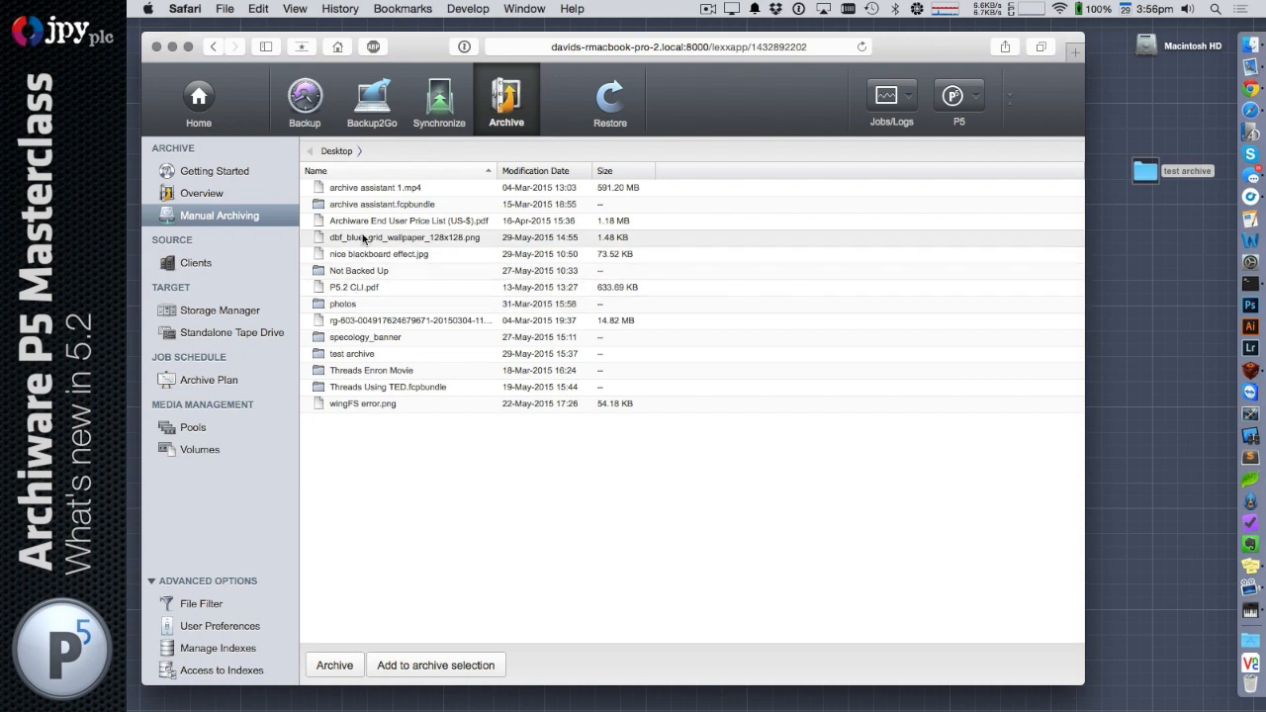
click(362, 356)
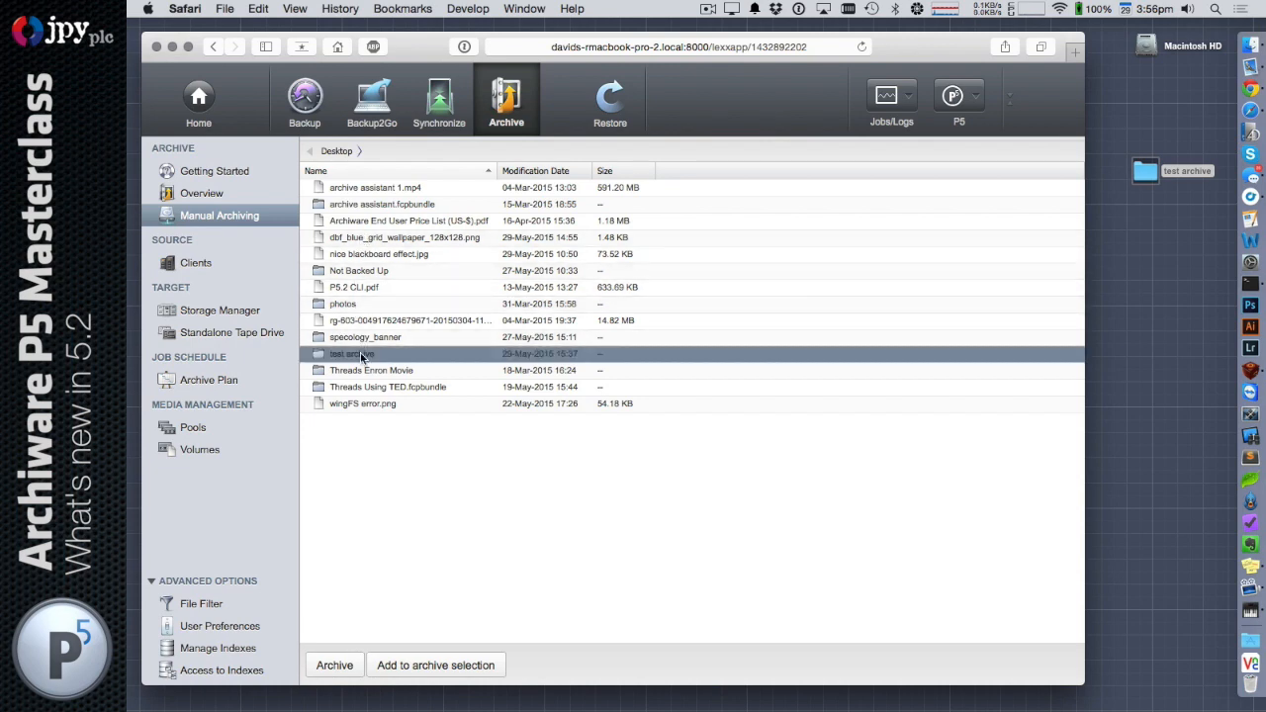
click(333, 666)
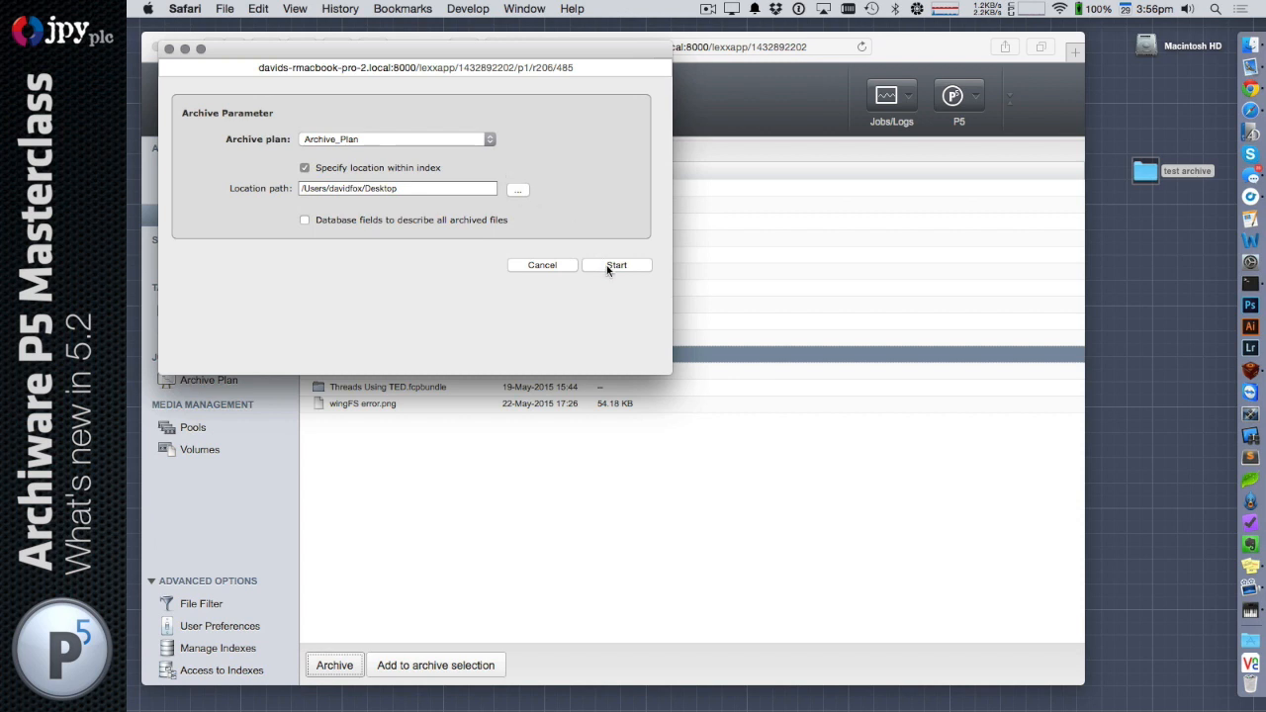
click(608, 267)
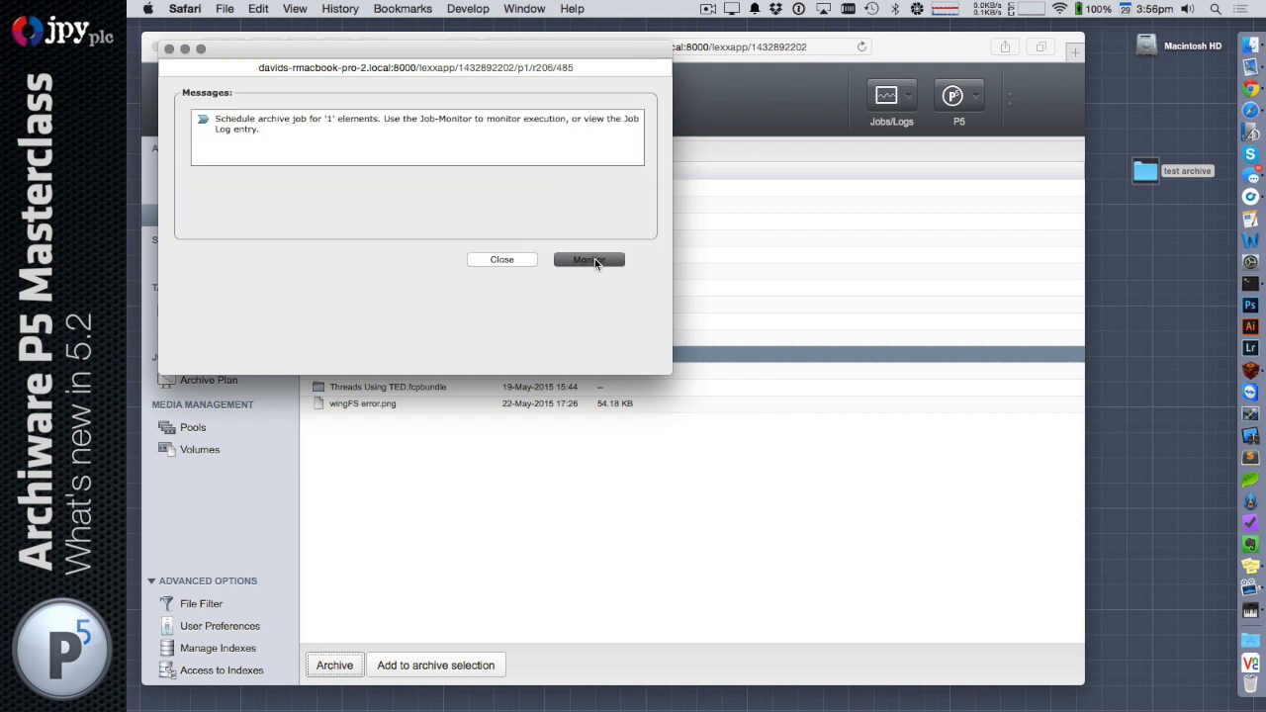
Monitor the archive job until it finishes, read its job protocol, and close the protocol and Job Monitor windows
click(589, 260)
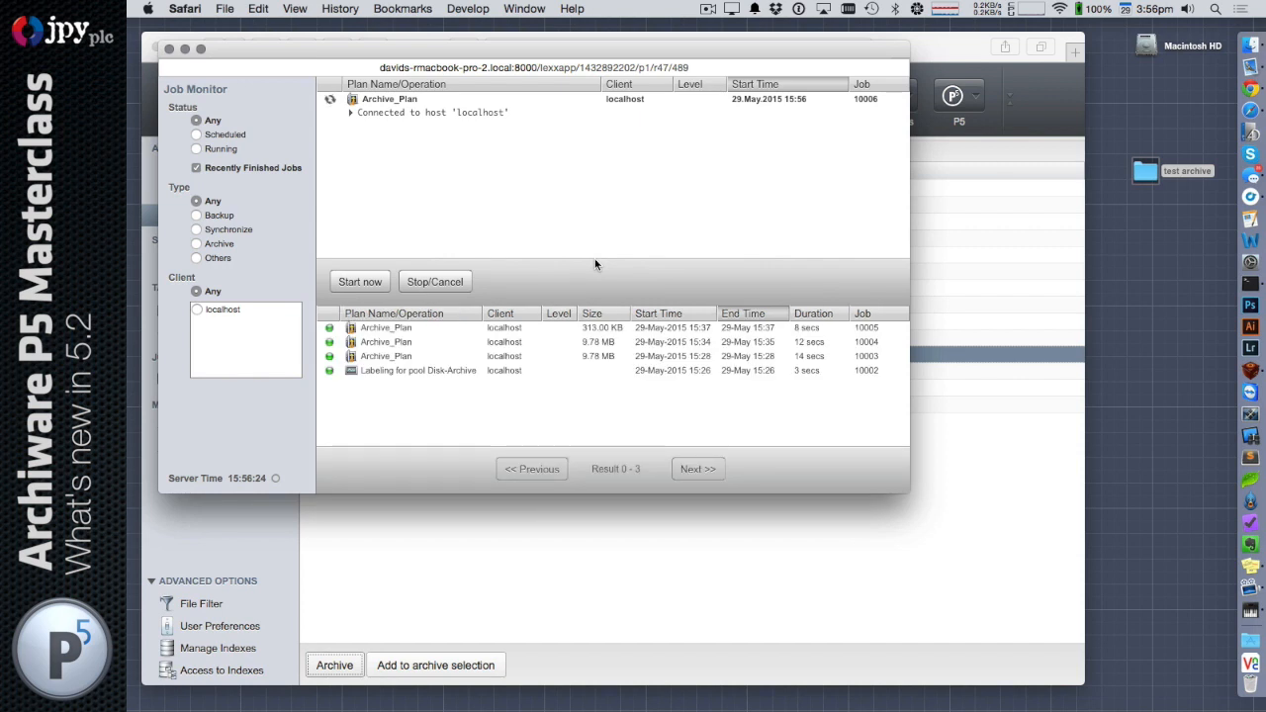
click(375, 328)
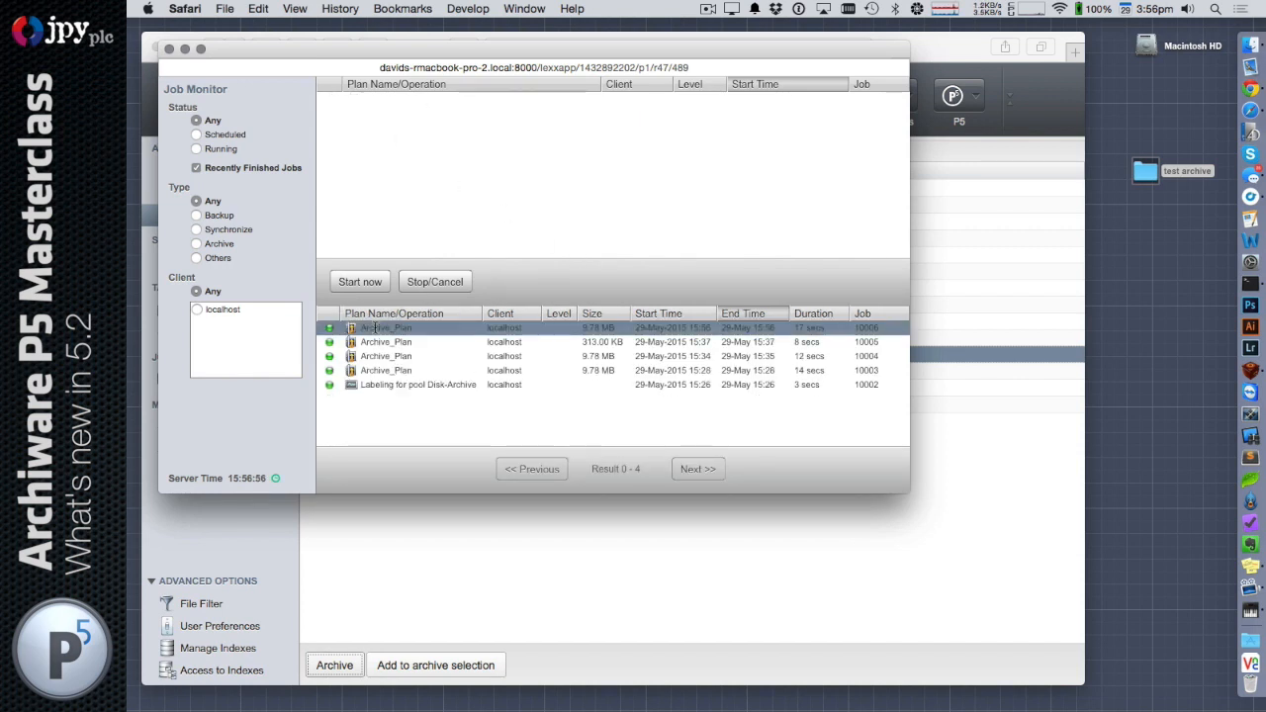
double_click(374, 327)
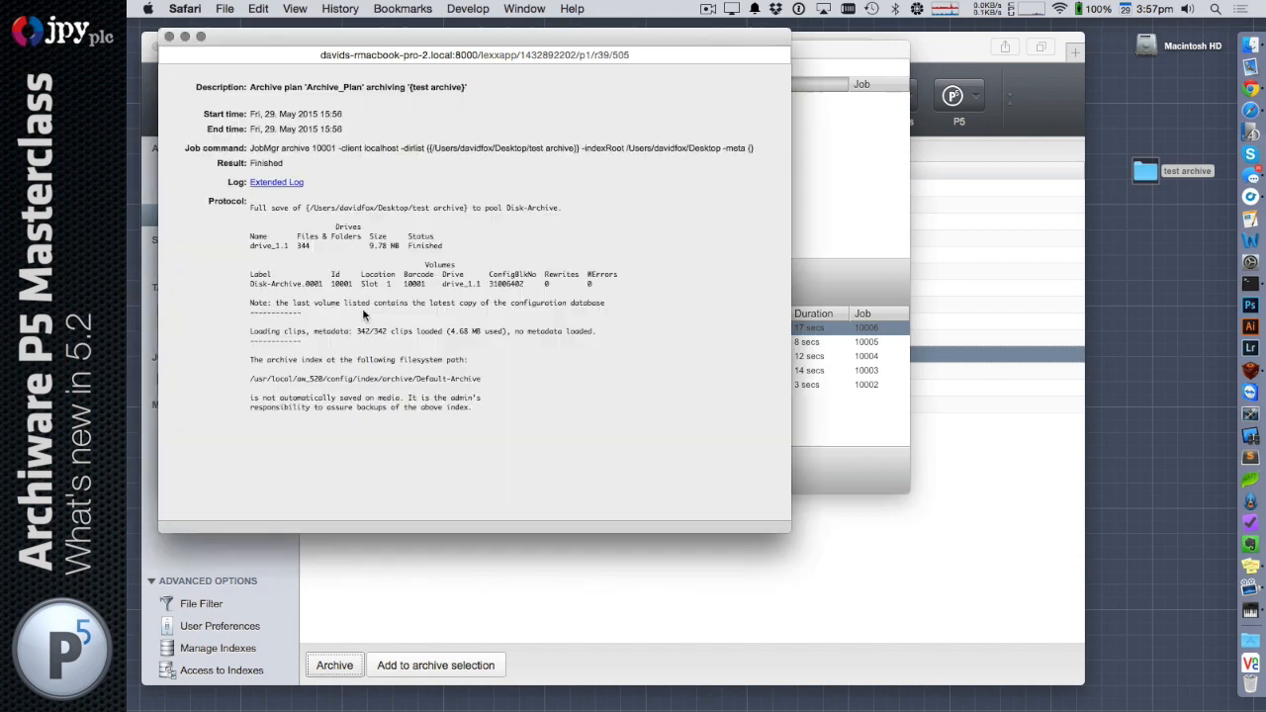
click(169, 36)
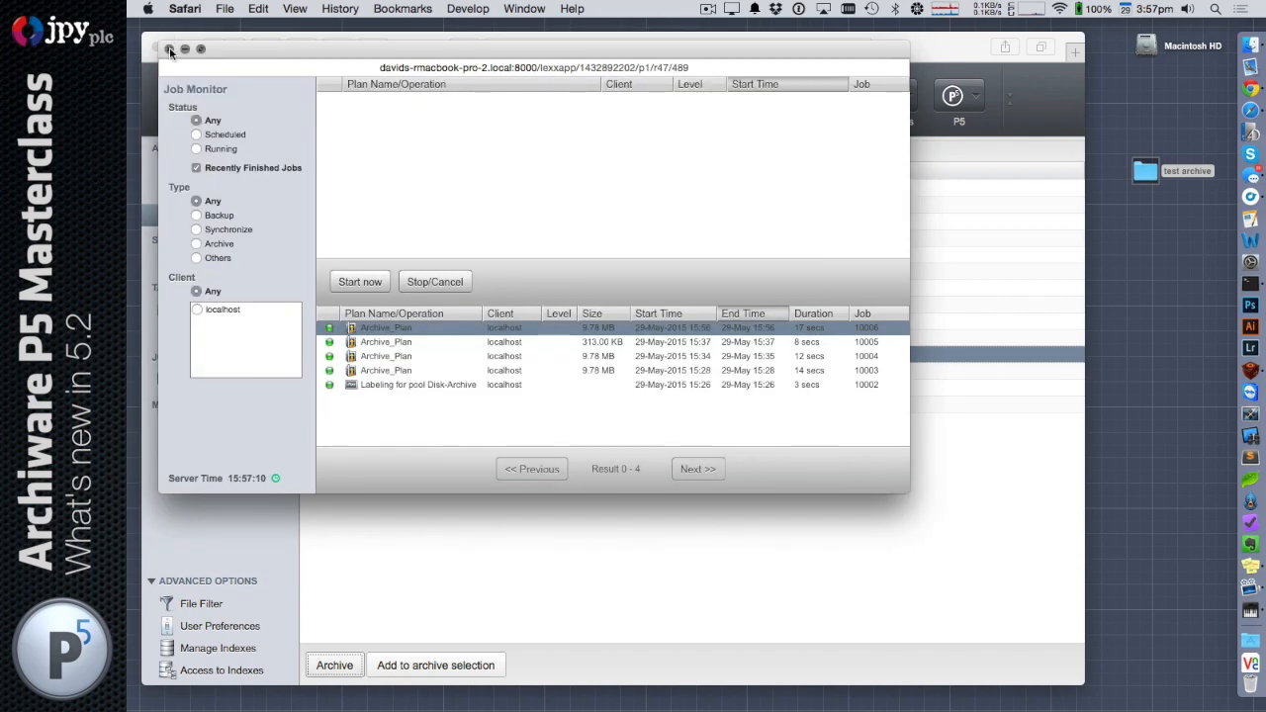
click(169, 50)
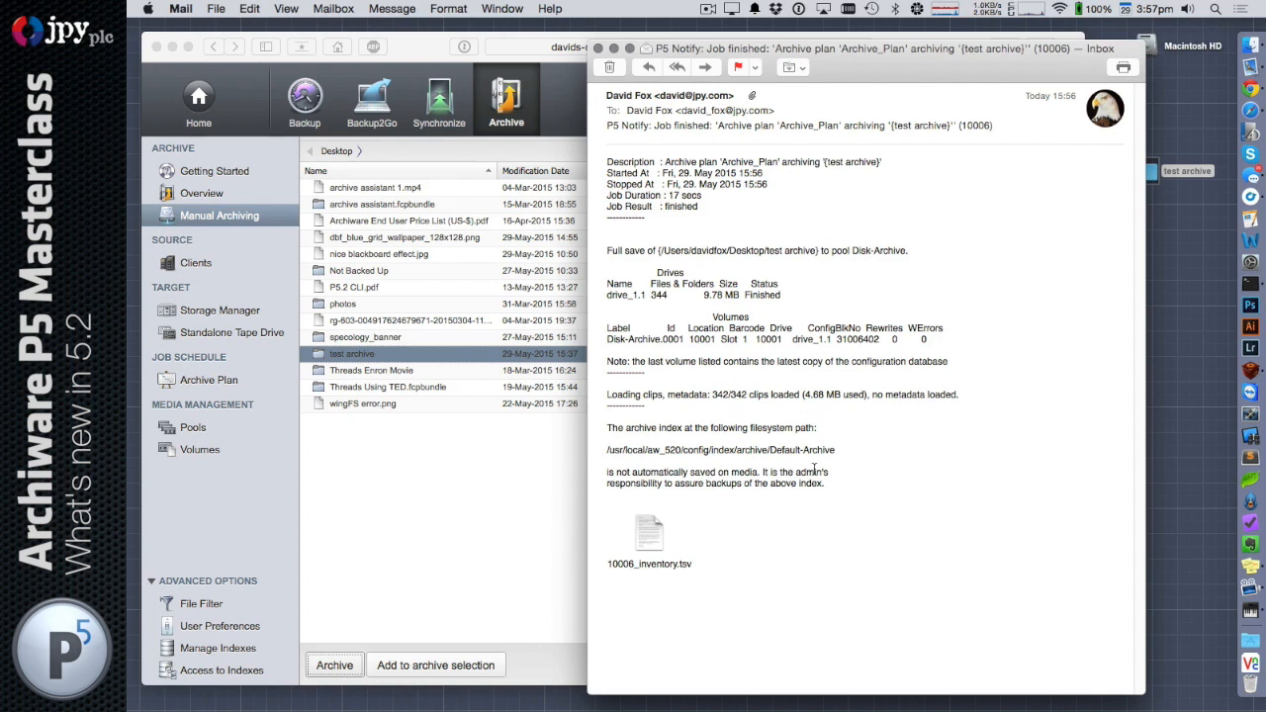
Open the 10006_inventory.tsv attachment of the job notification e-mail, enlarge its window and look through the archived file list
click(644, 538)
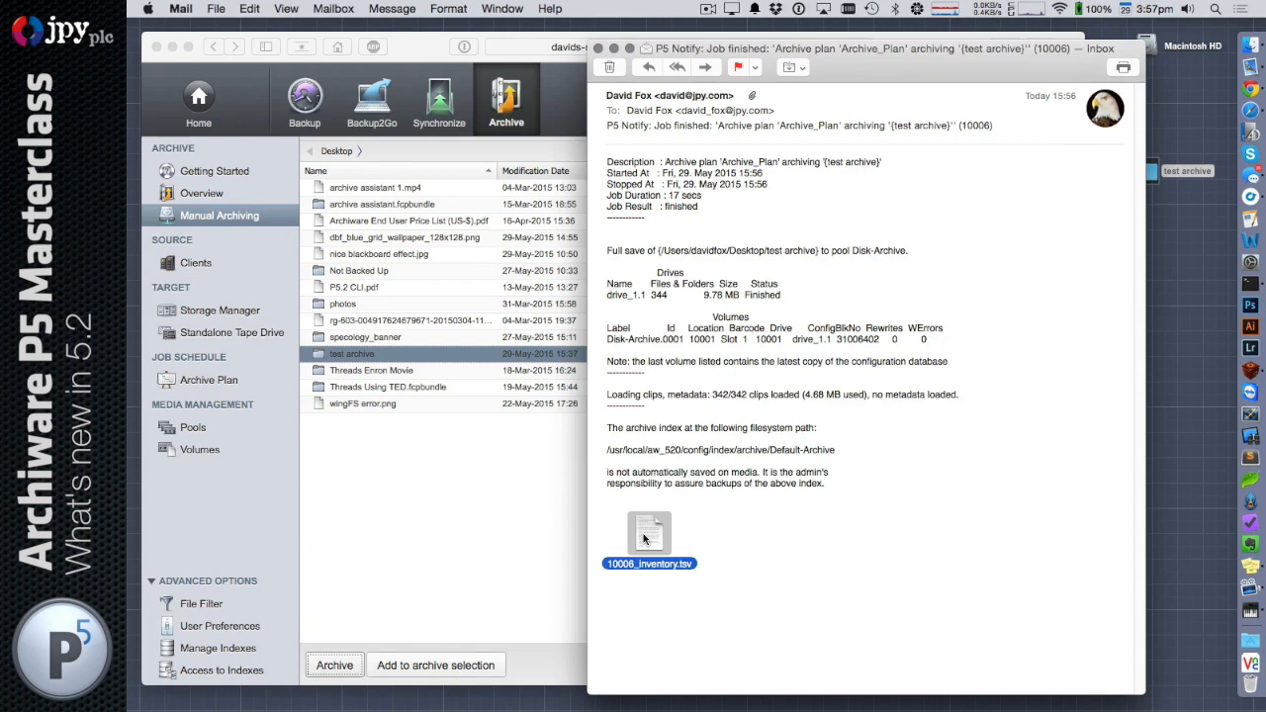
double_click(644, 538)
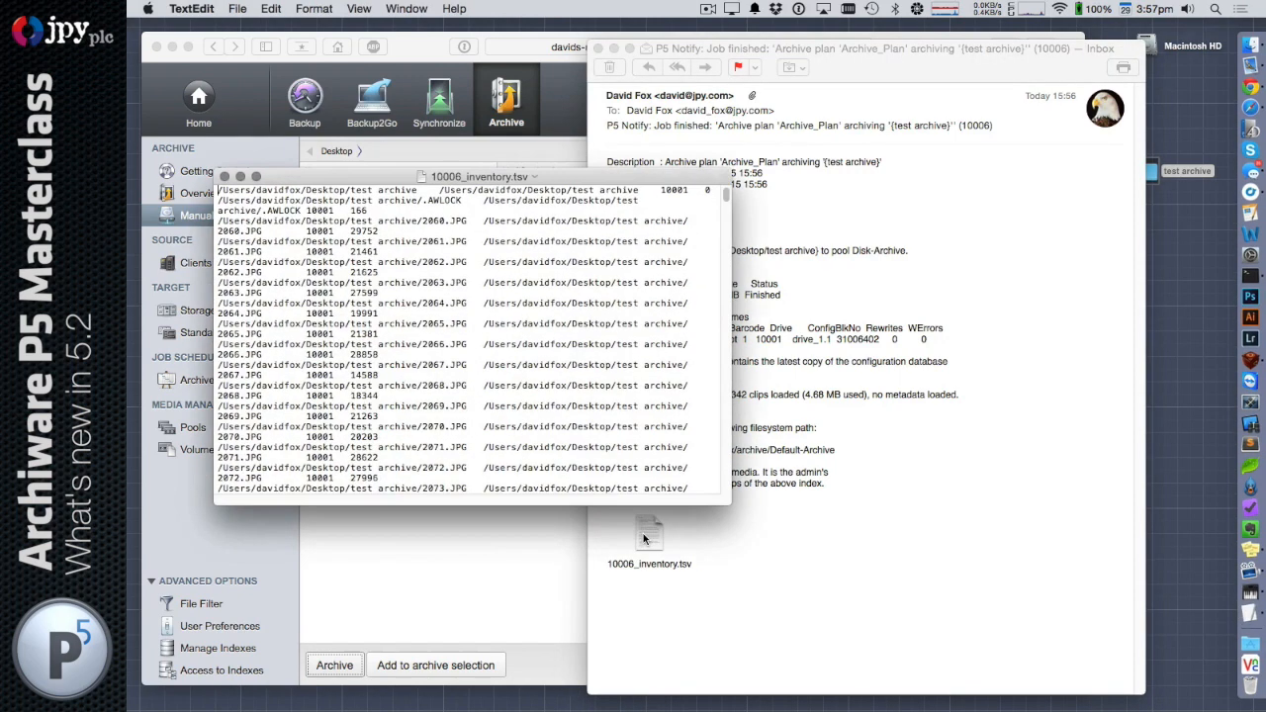
drag(724, 500, 1112, 652)
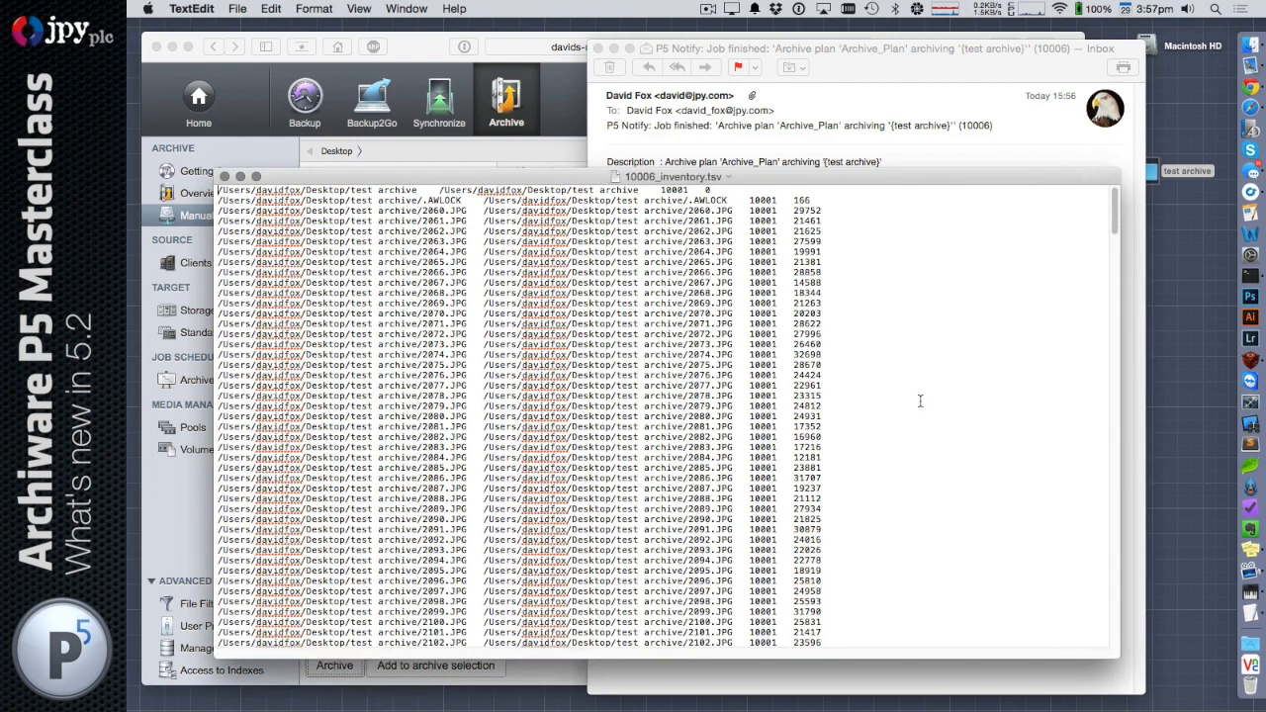
scroll(920, 400, down, 1)
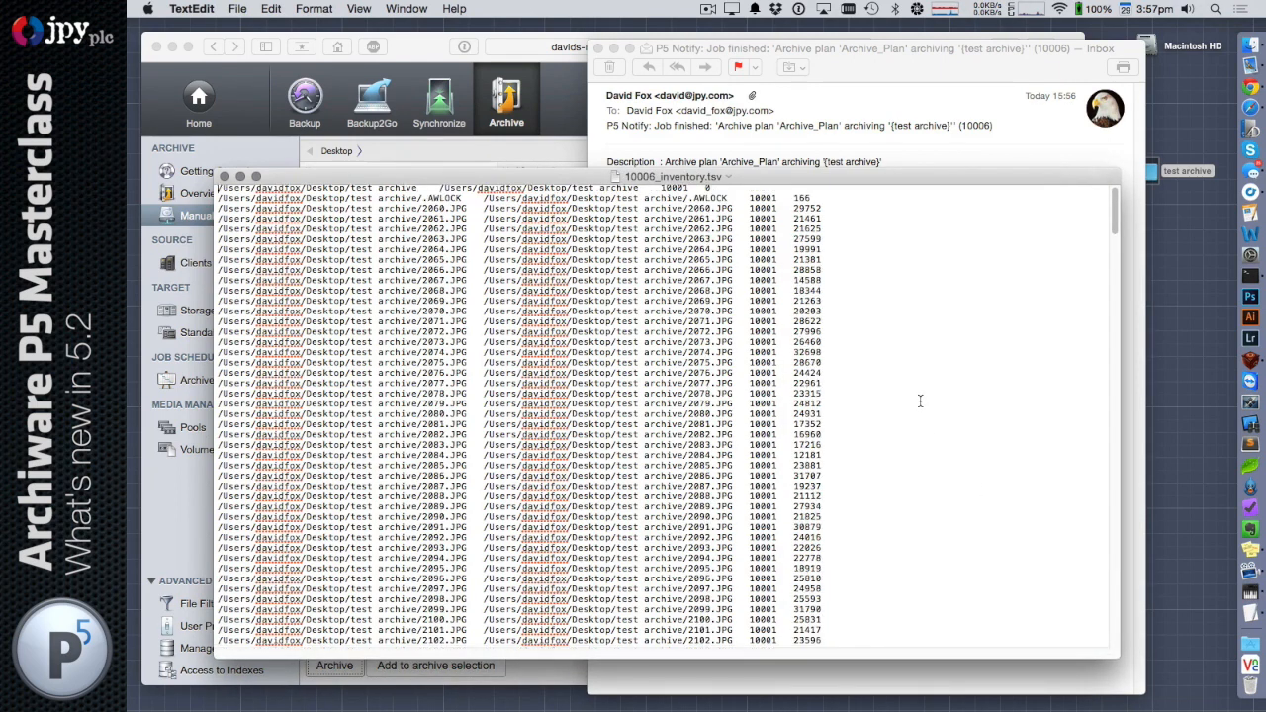
scroll(920, 400, down, 20)
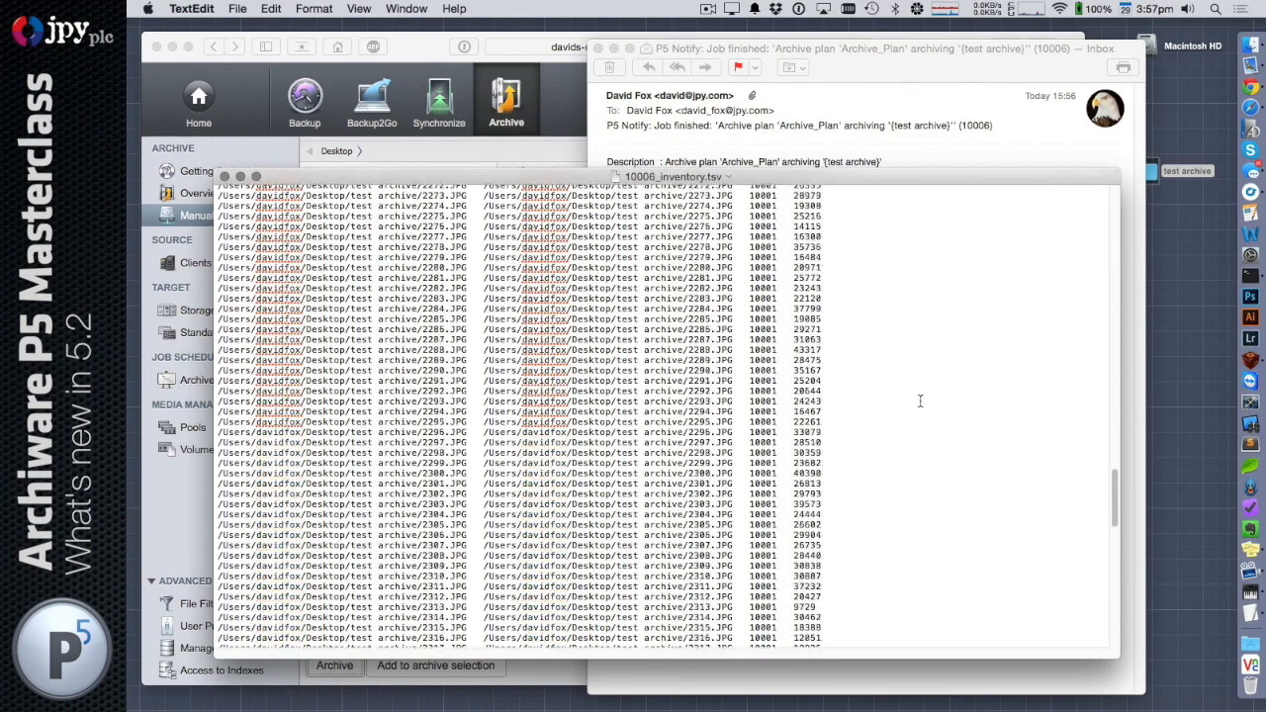
scroll(919, 400, down, 6)
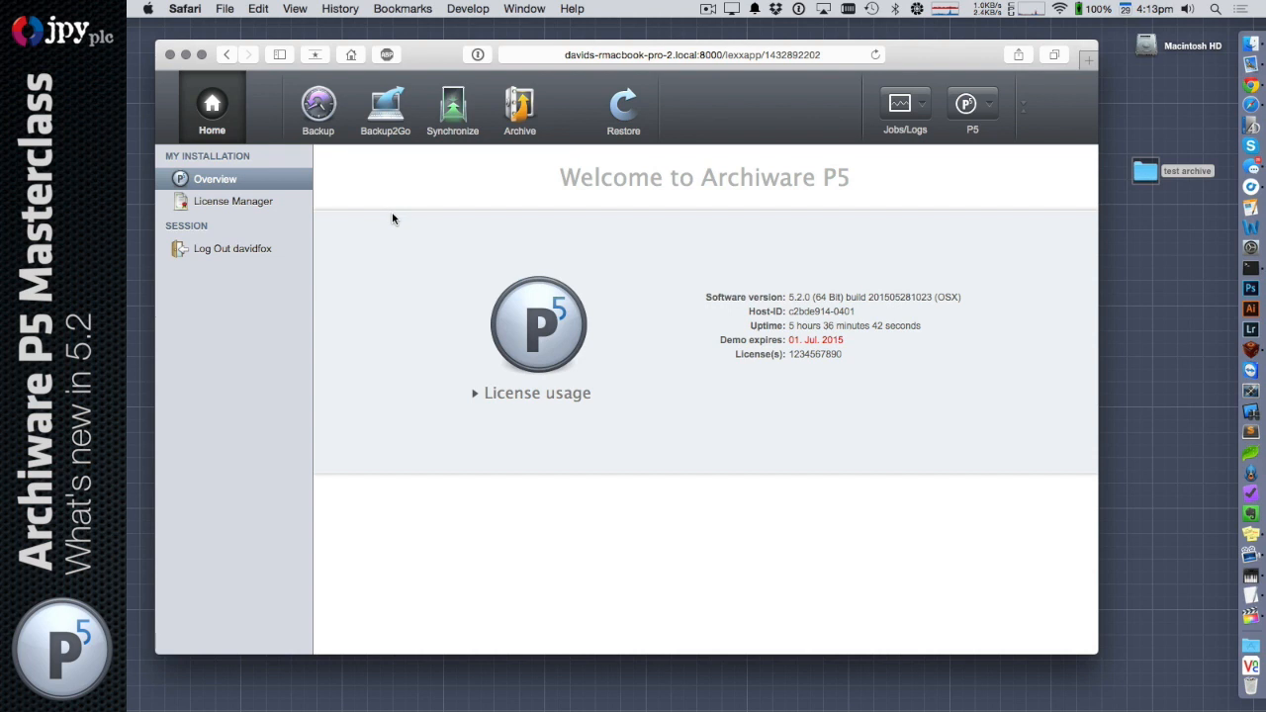
Open the general setup of the localhost backup client and examine its e-mail configuration
click(310, 111)
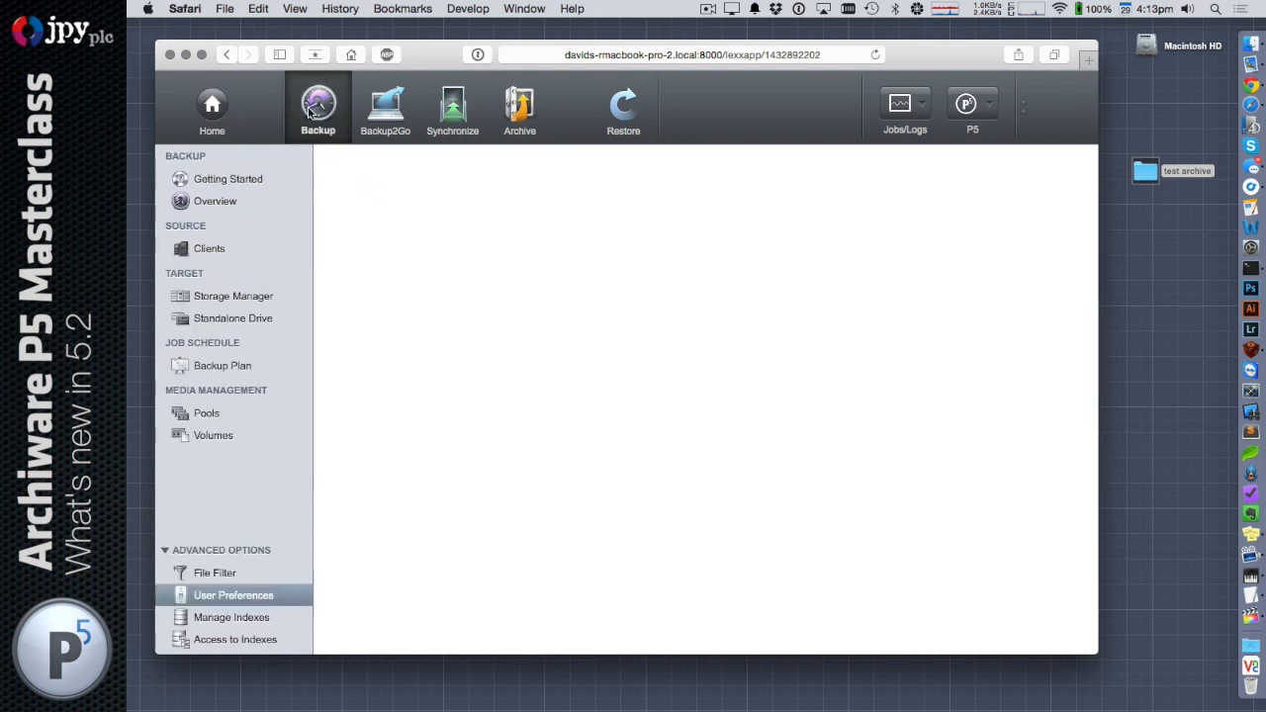
click(207, 259)
click(394, 195)
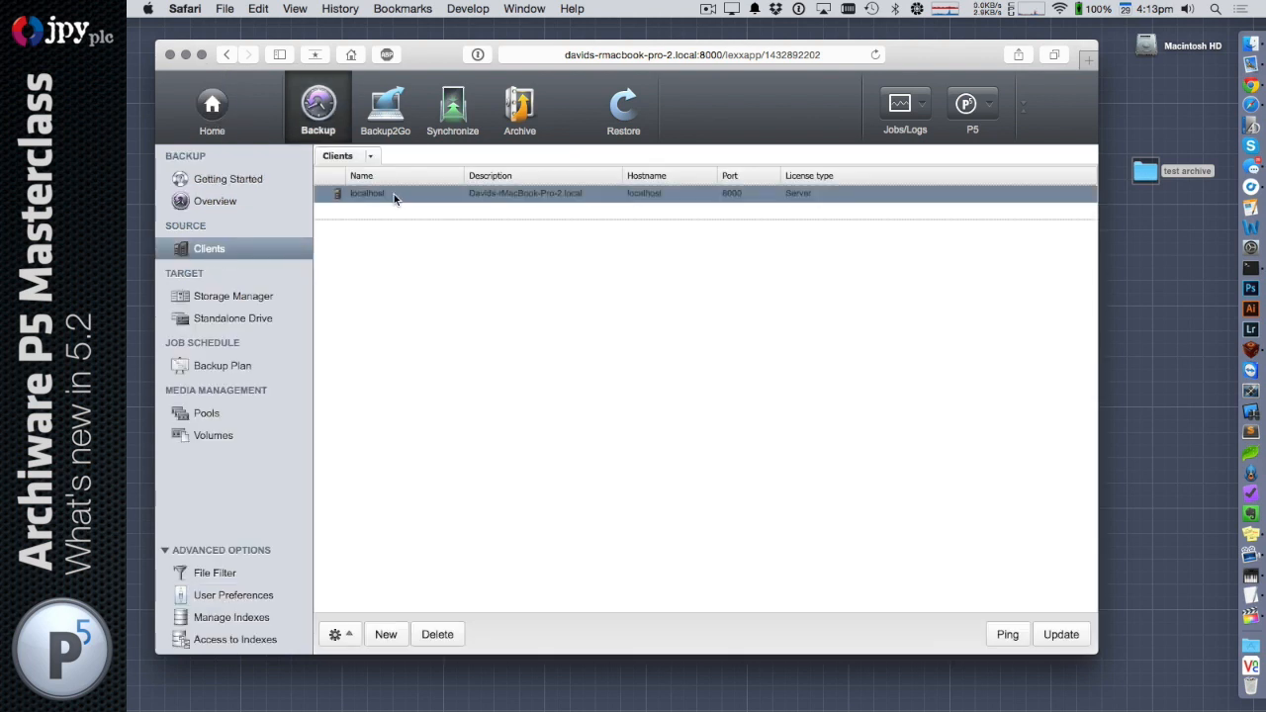
double_click(394, 194)
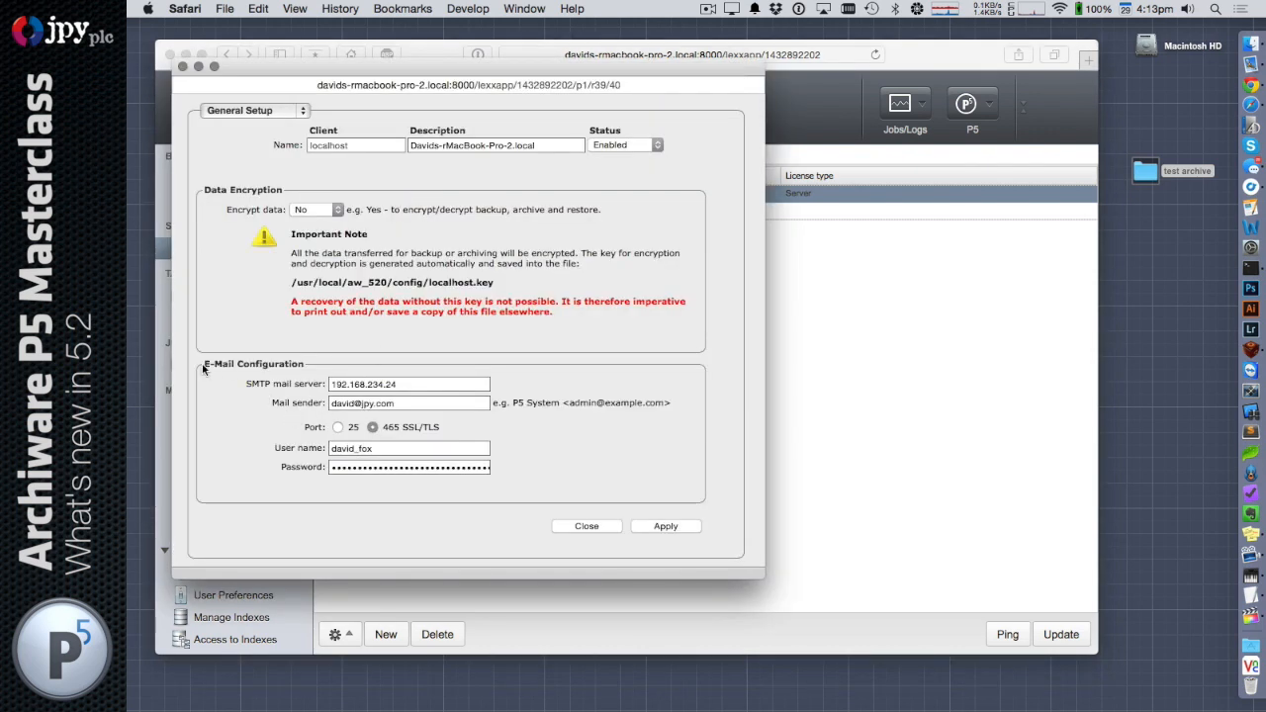
drag(205, 367, 310, 365)
click(314, 366)
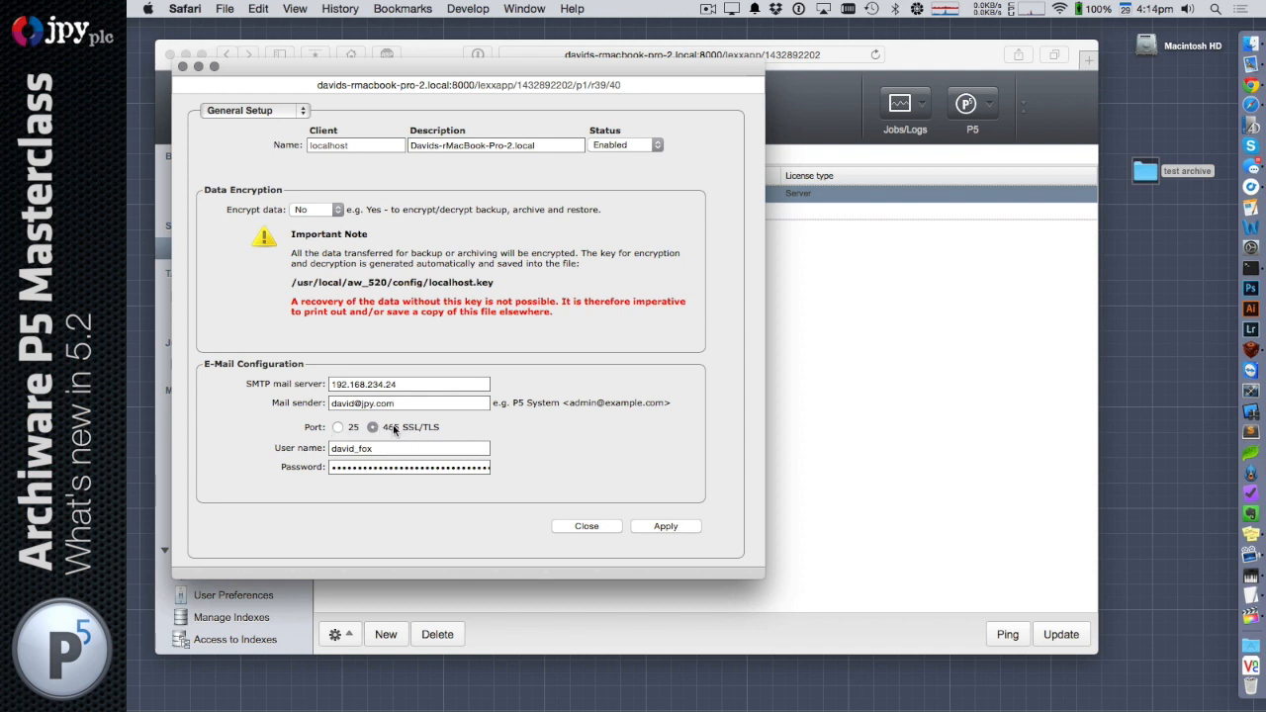
Switch the mail server port to 25 and back to 465 SSL/TLS, and go through the user name and password fields
click(337, 427)
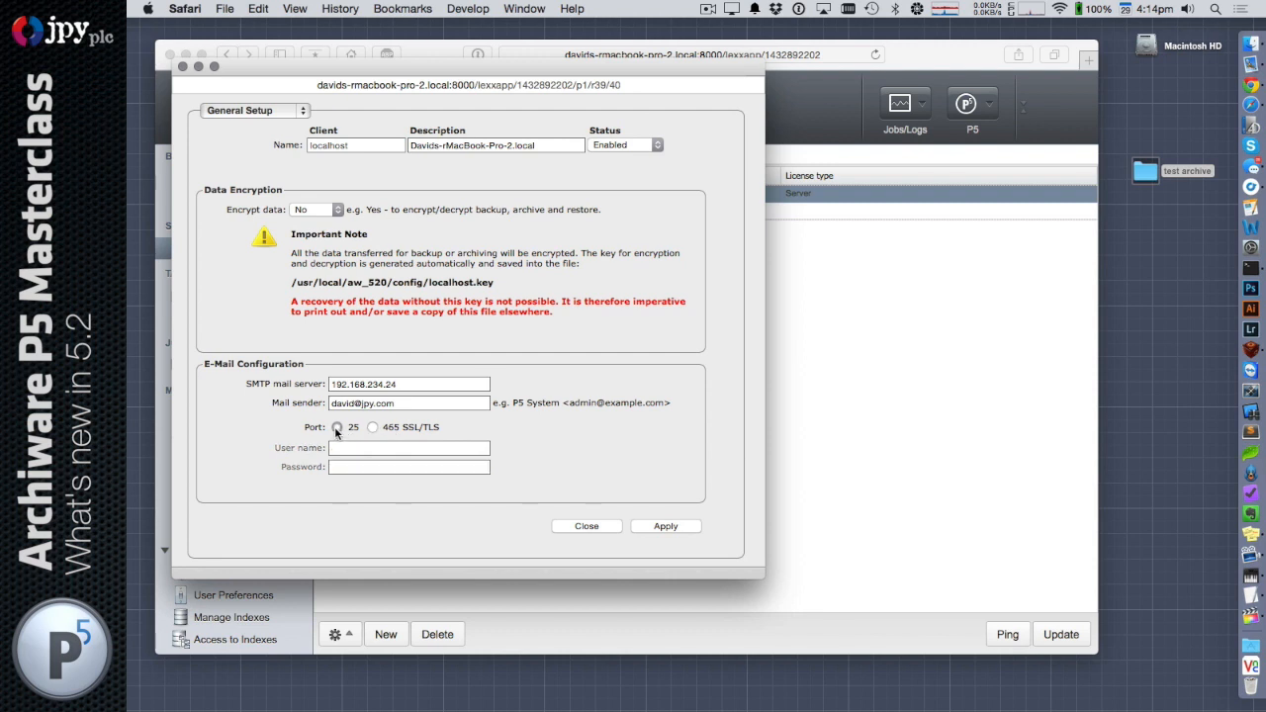
click(372, 427)
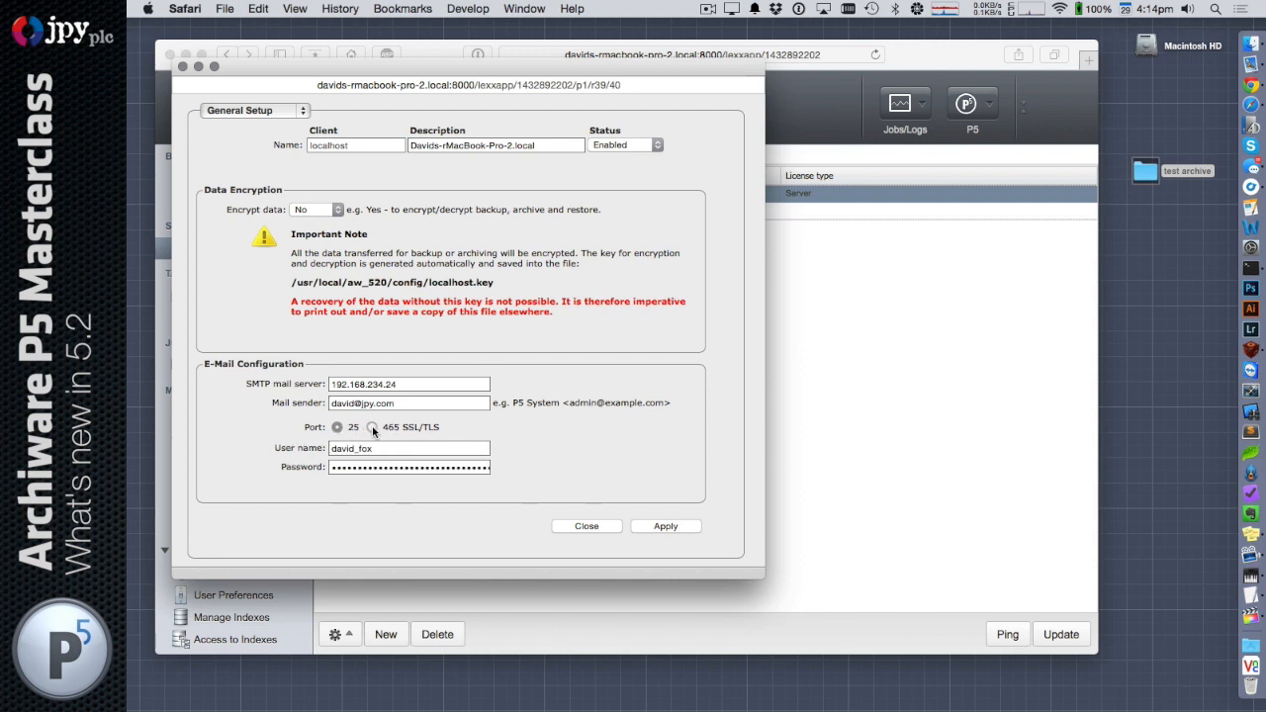
click(392, 448)
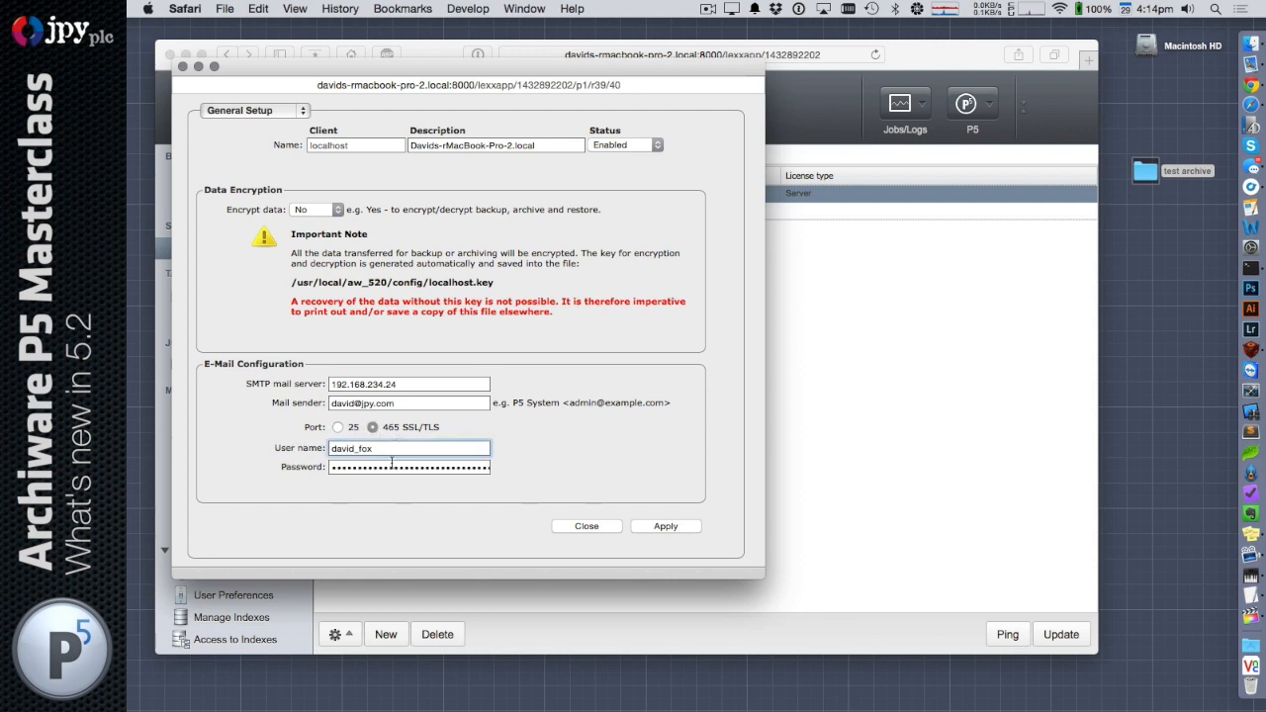
click(392, 462)
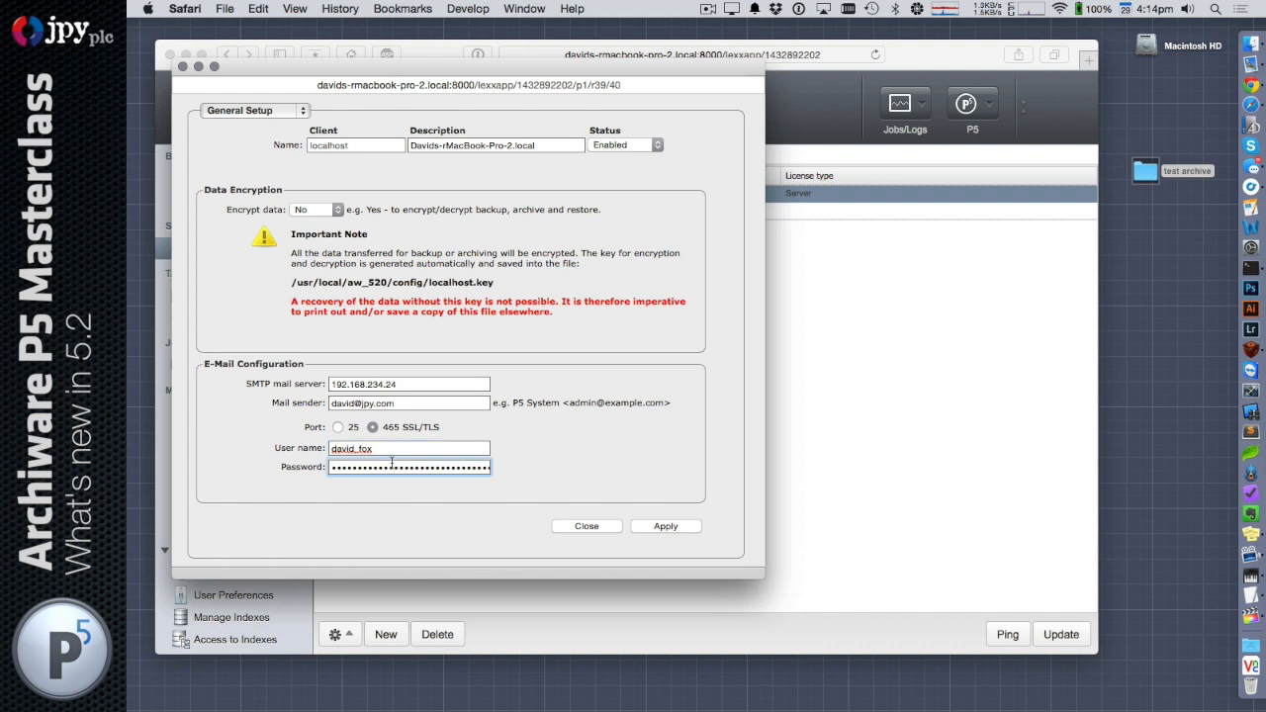